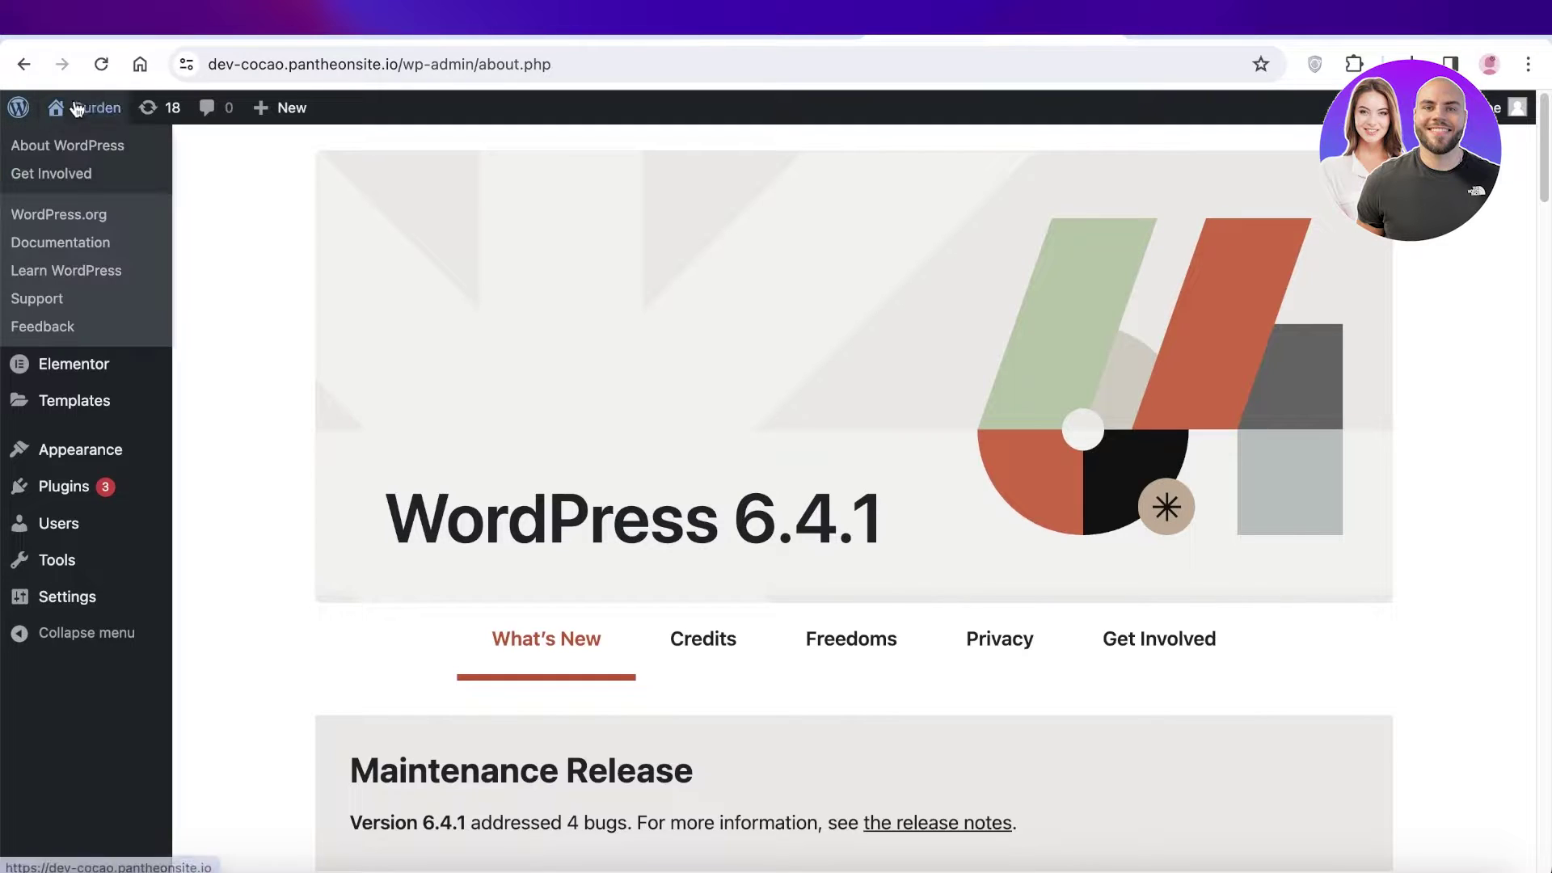
Step: View the site's live front page, then go back to the admin Dashboard home
left_click(81, 146)
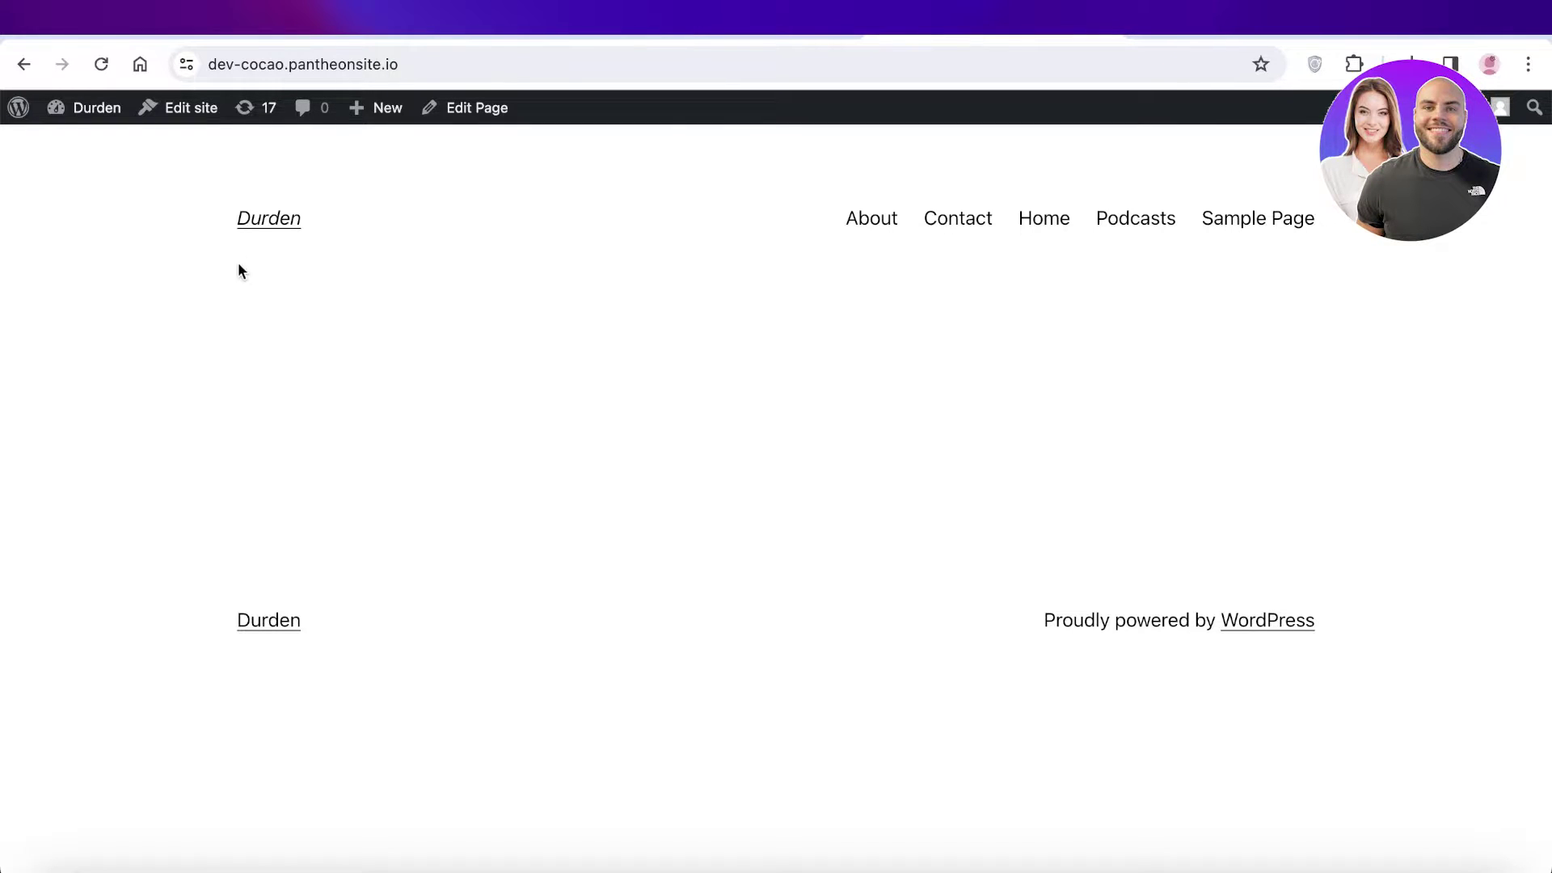
mouse_move(49, 116)
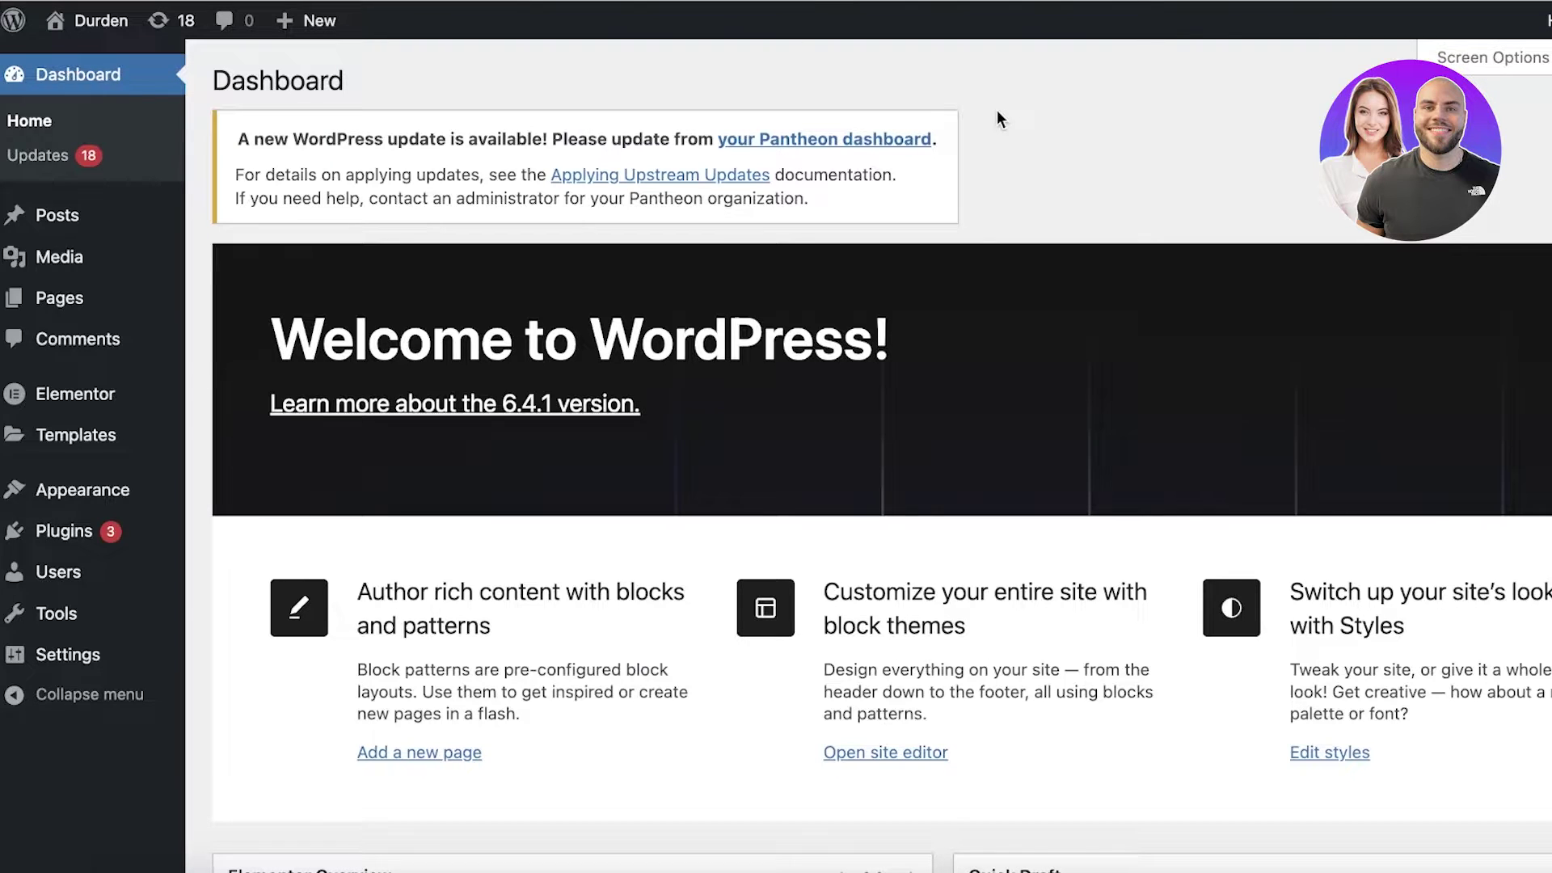
mouse_move(64, 231)
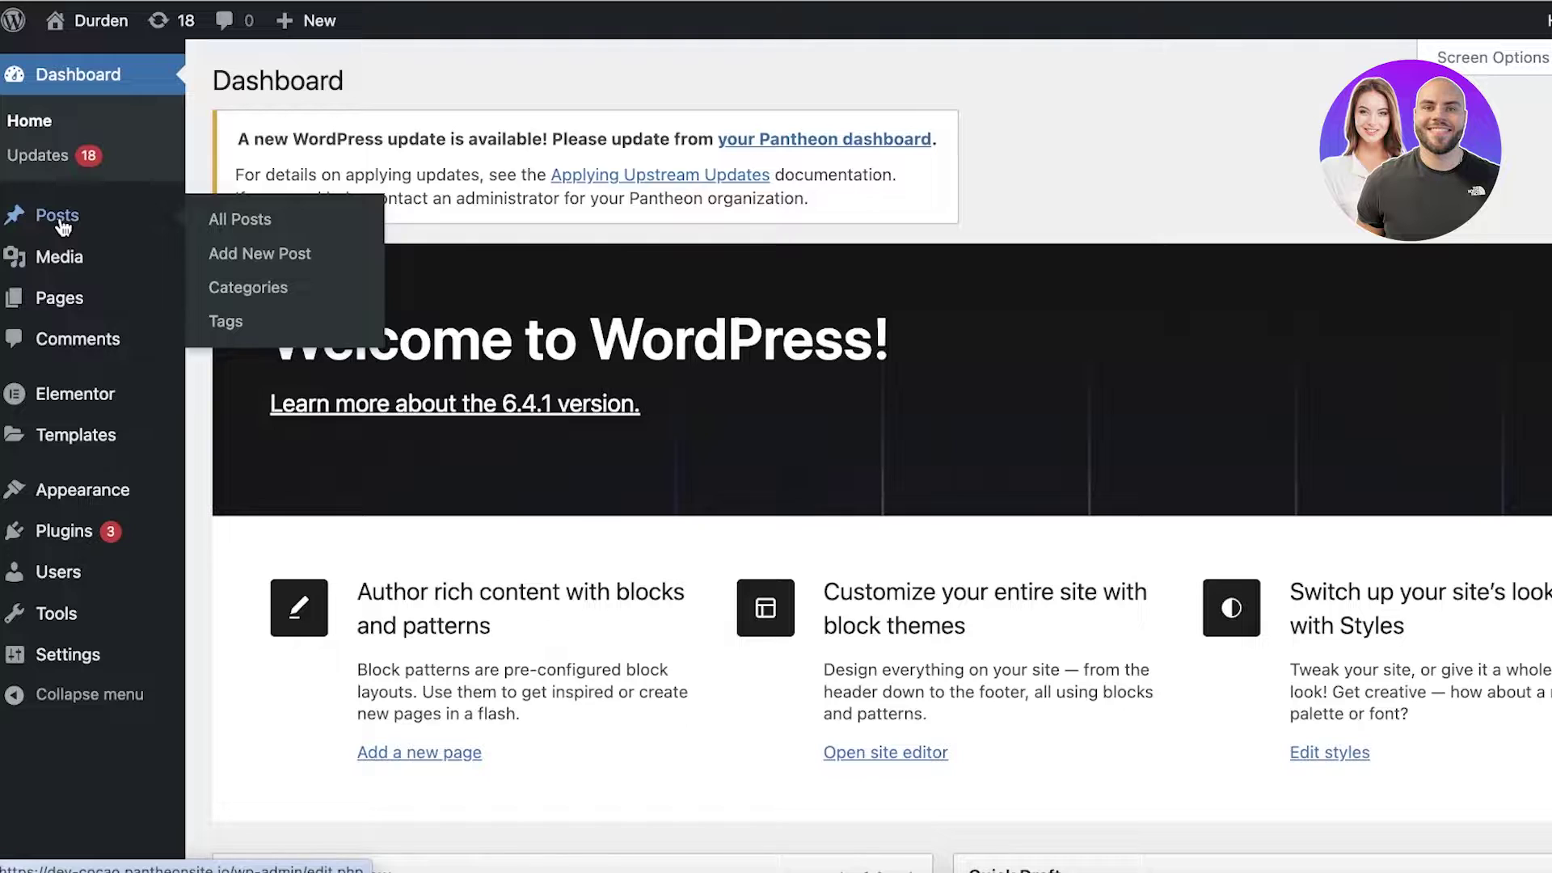
Step: Bulk-delete the Design, Hollywood News, Lastest News and Movie News categories, keeping Uncategorized
left_click(63, 228)
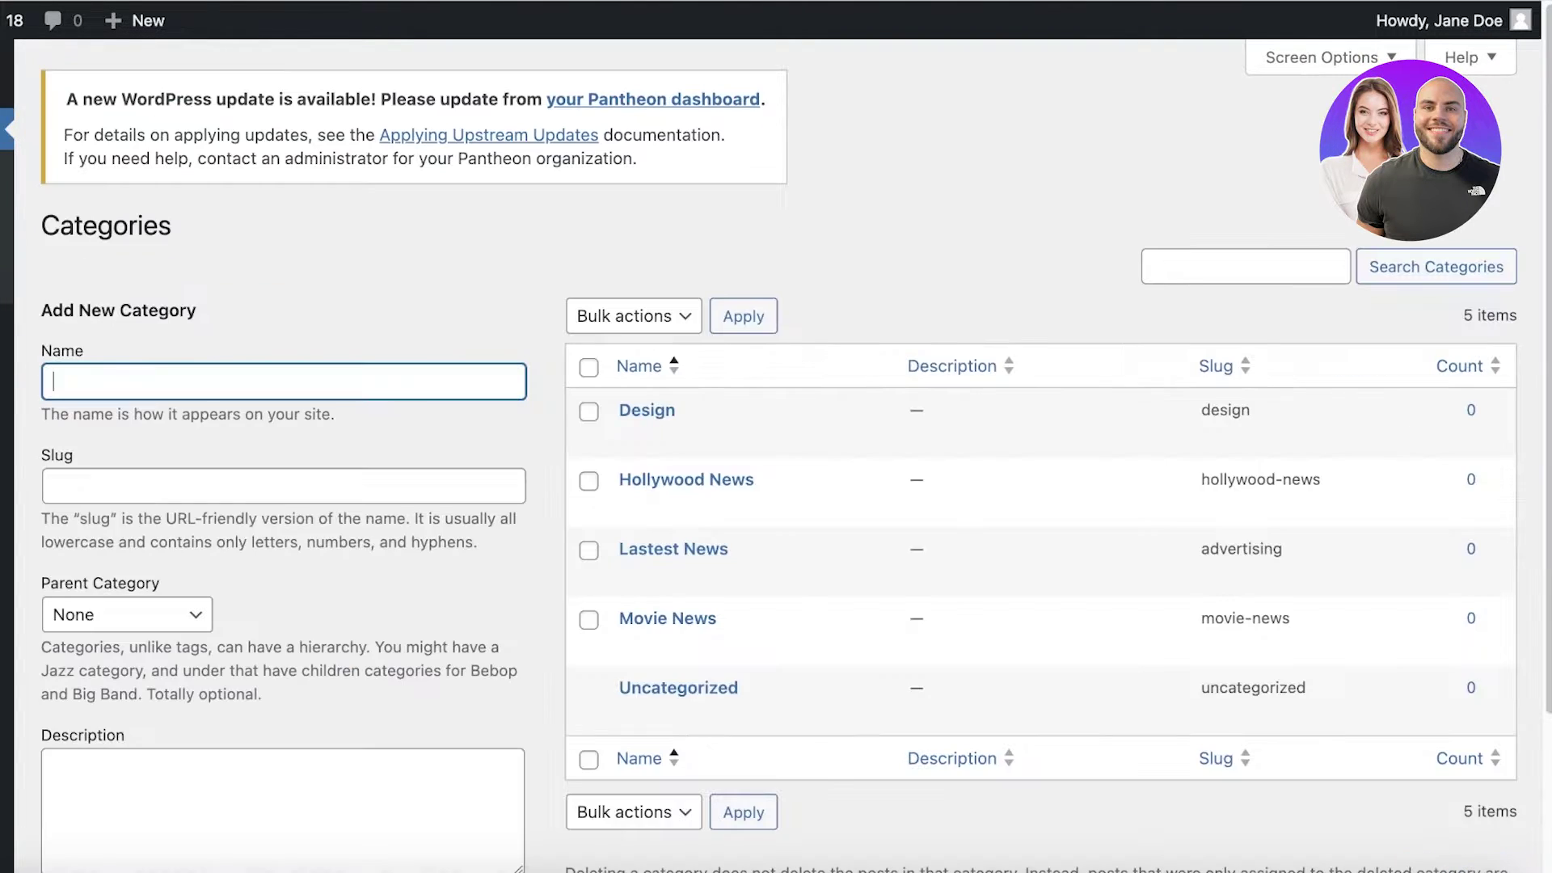
scroll(616, 634, "down", 2)
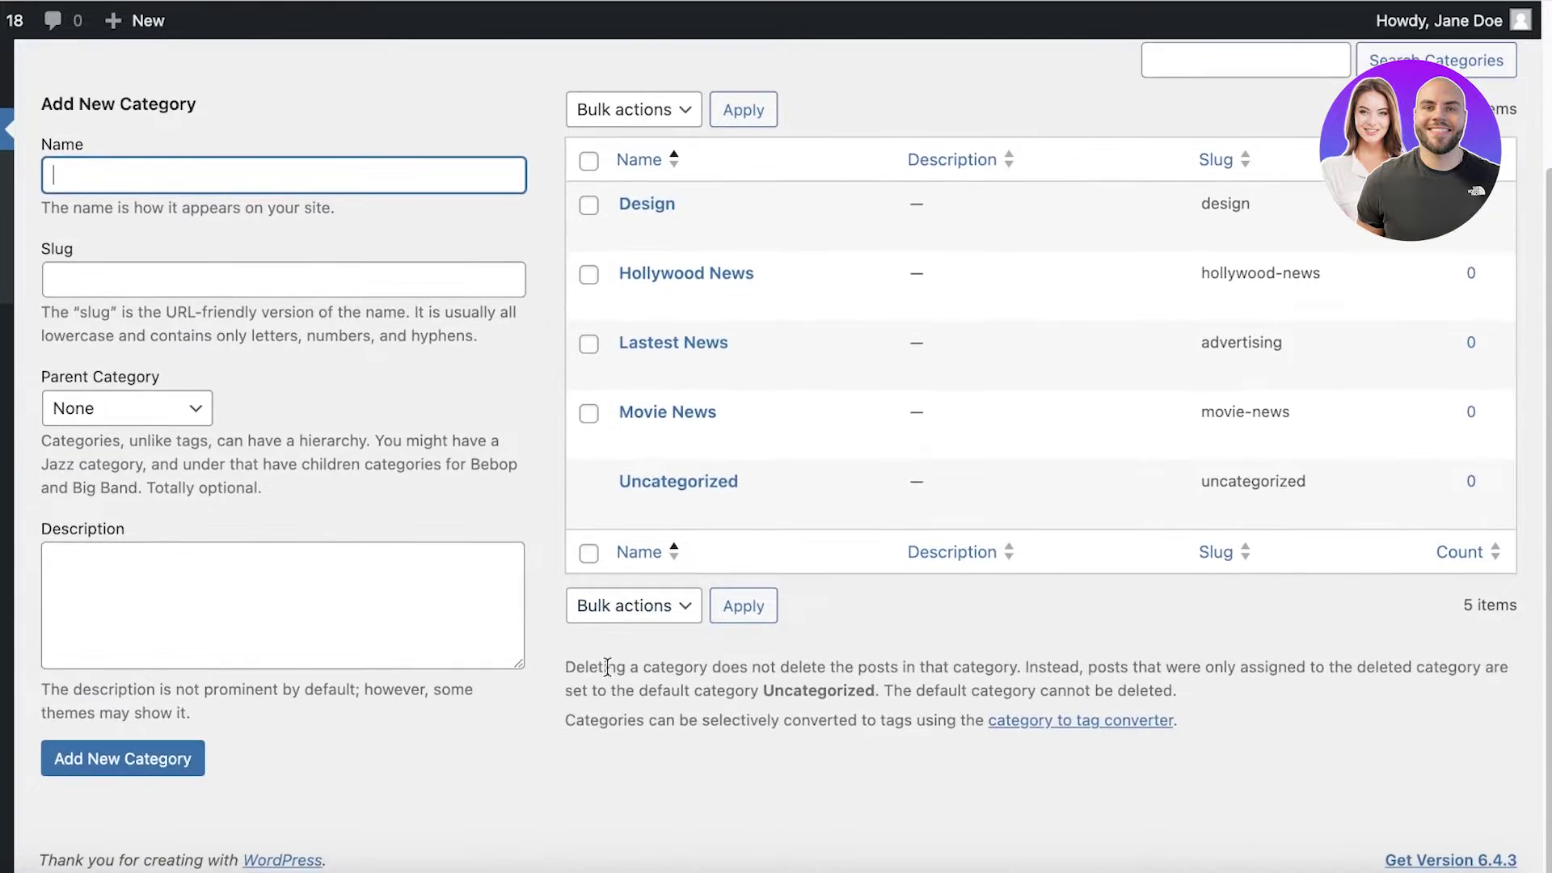
scroll(609, 442, "up", 2)
left_click(589, 361)
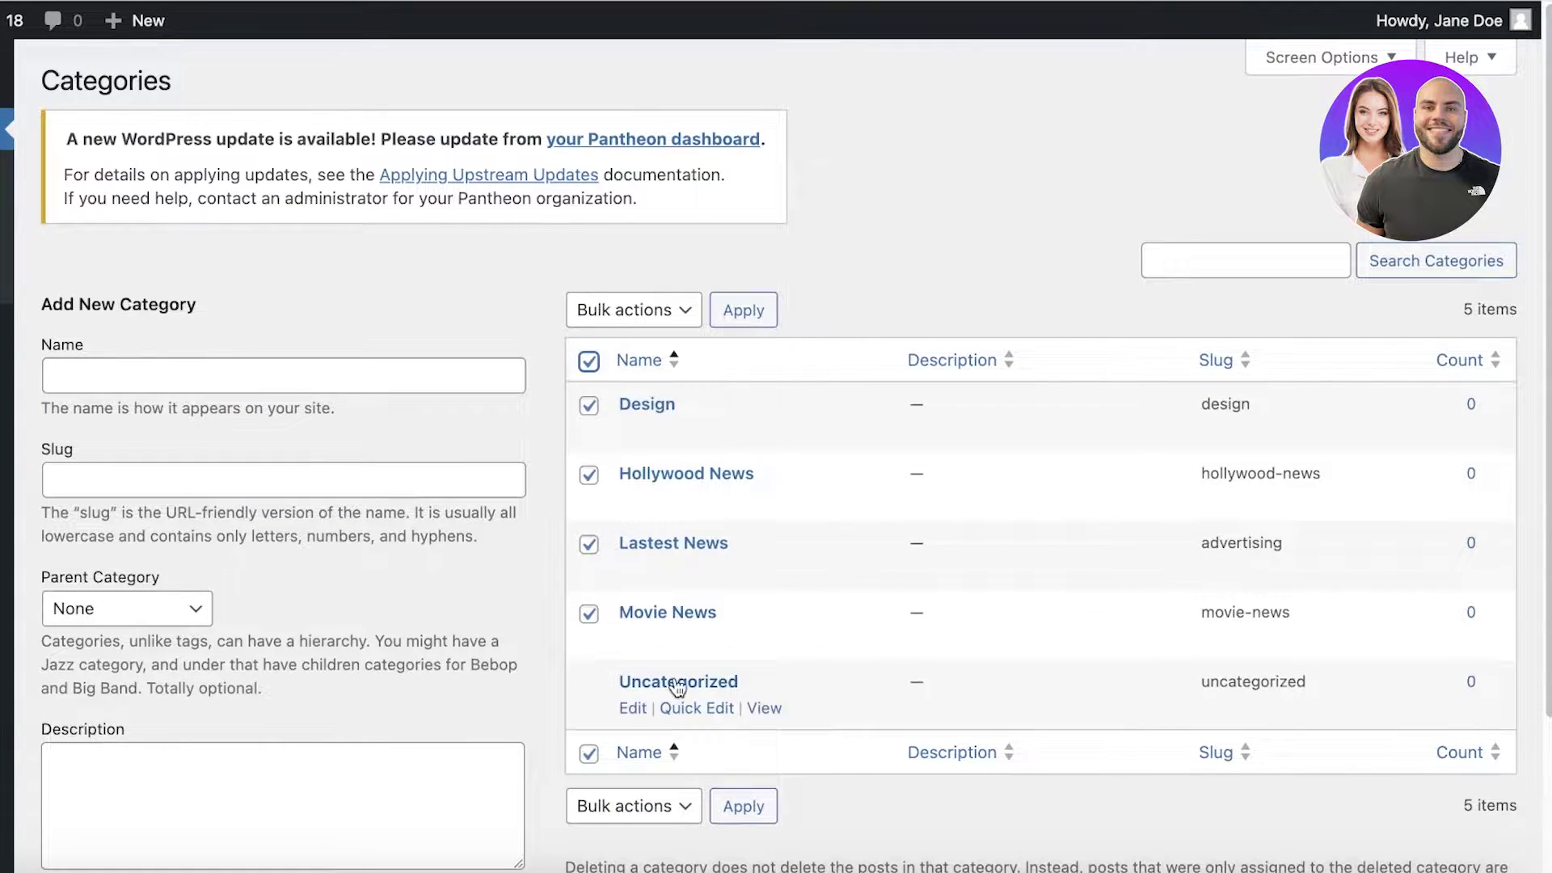
left_click(691, 299)
left_click(661, 342)
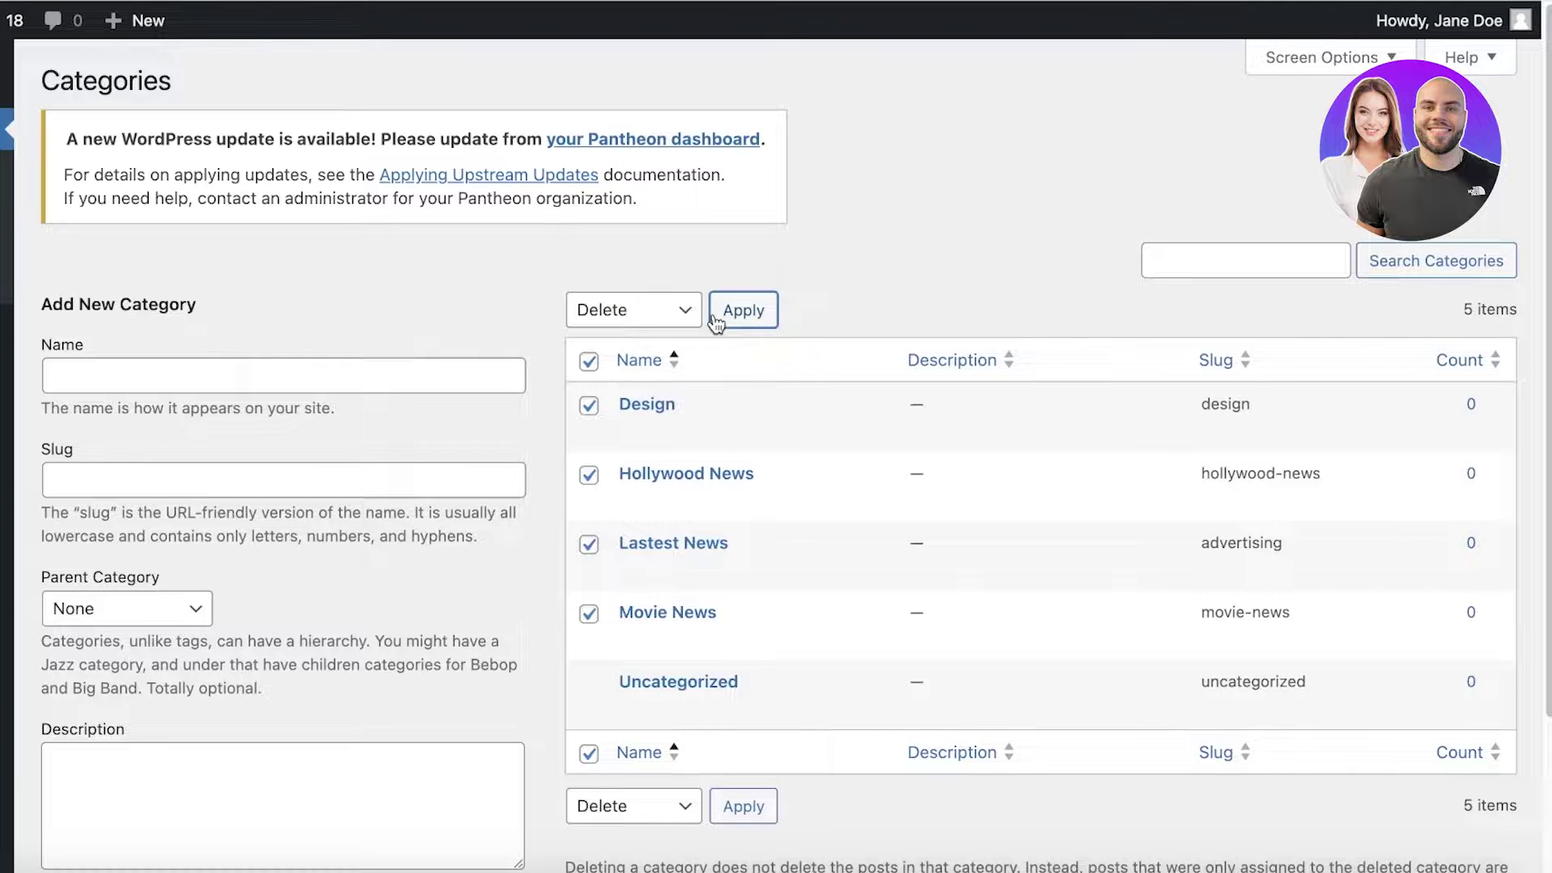
left_click(716, 318)
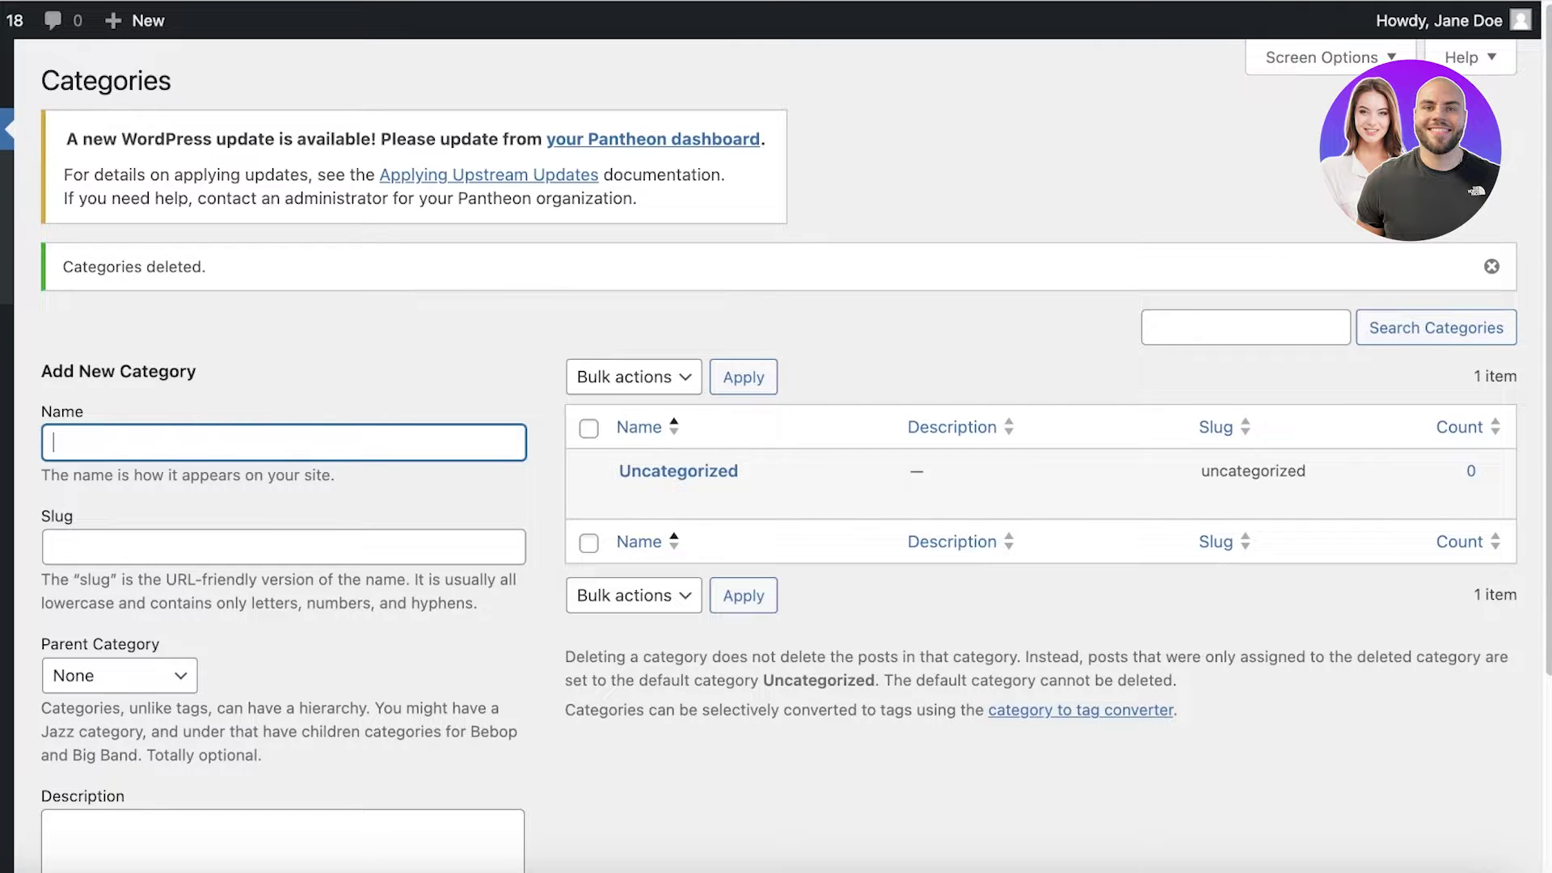
Step: Add the Pastas category with no parent category
scroll(119, 647, "down", 1)
left_click(120, 631)
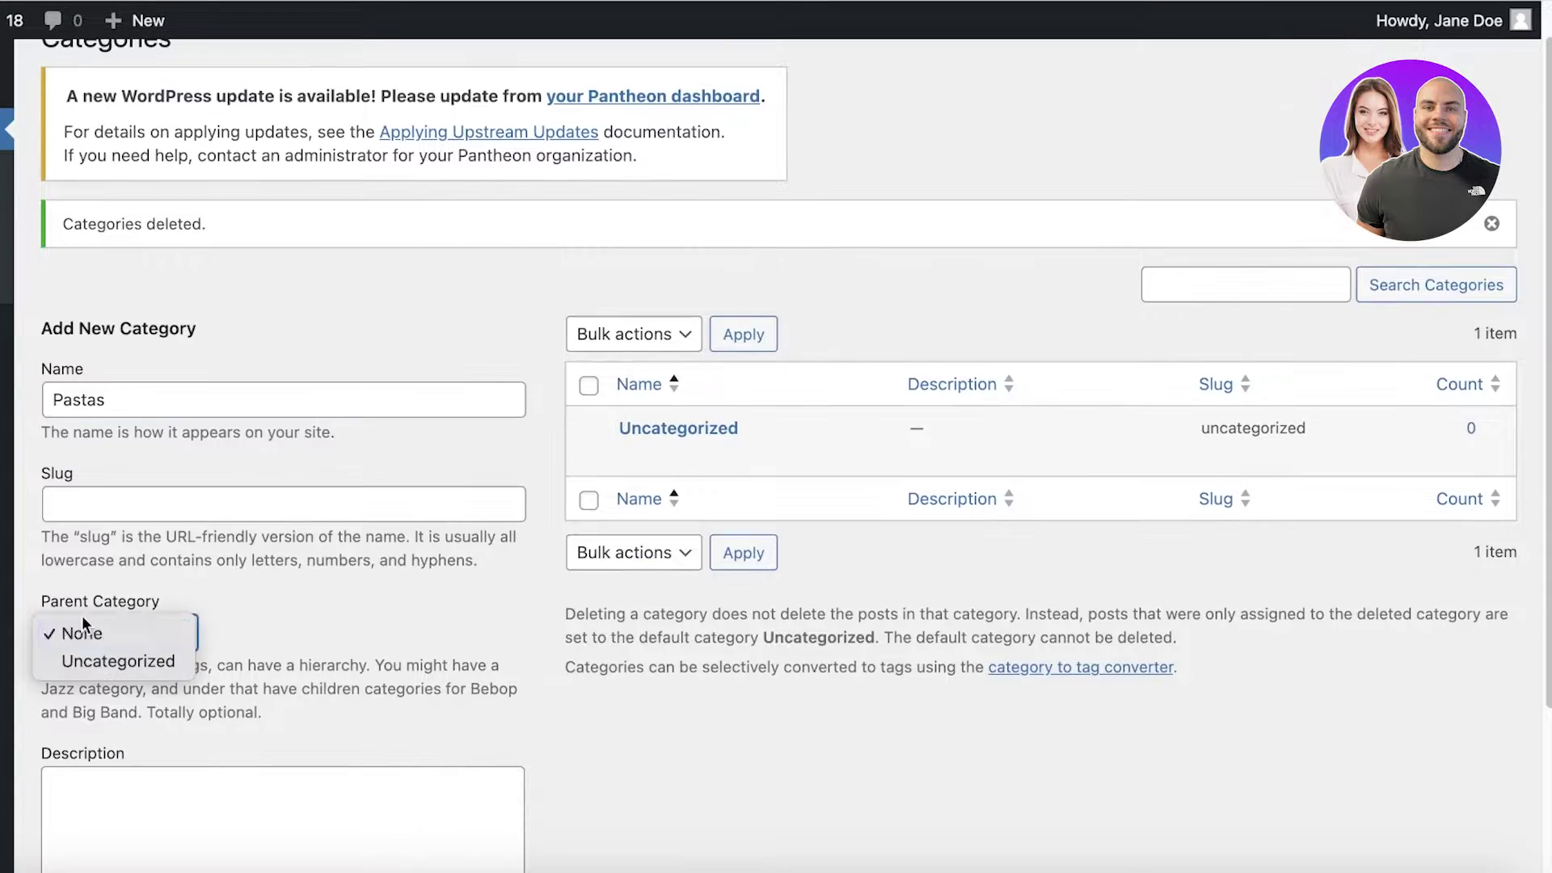
left_click(76, 631)
scroll(288, 631, "down", 3)
left_click(238, 643)
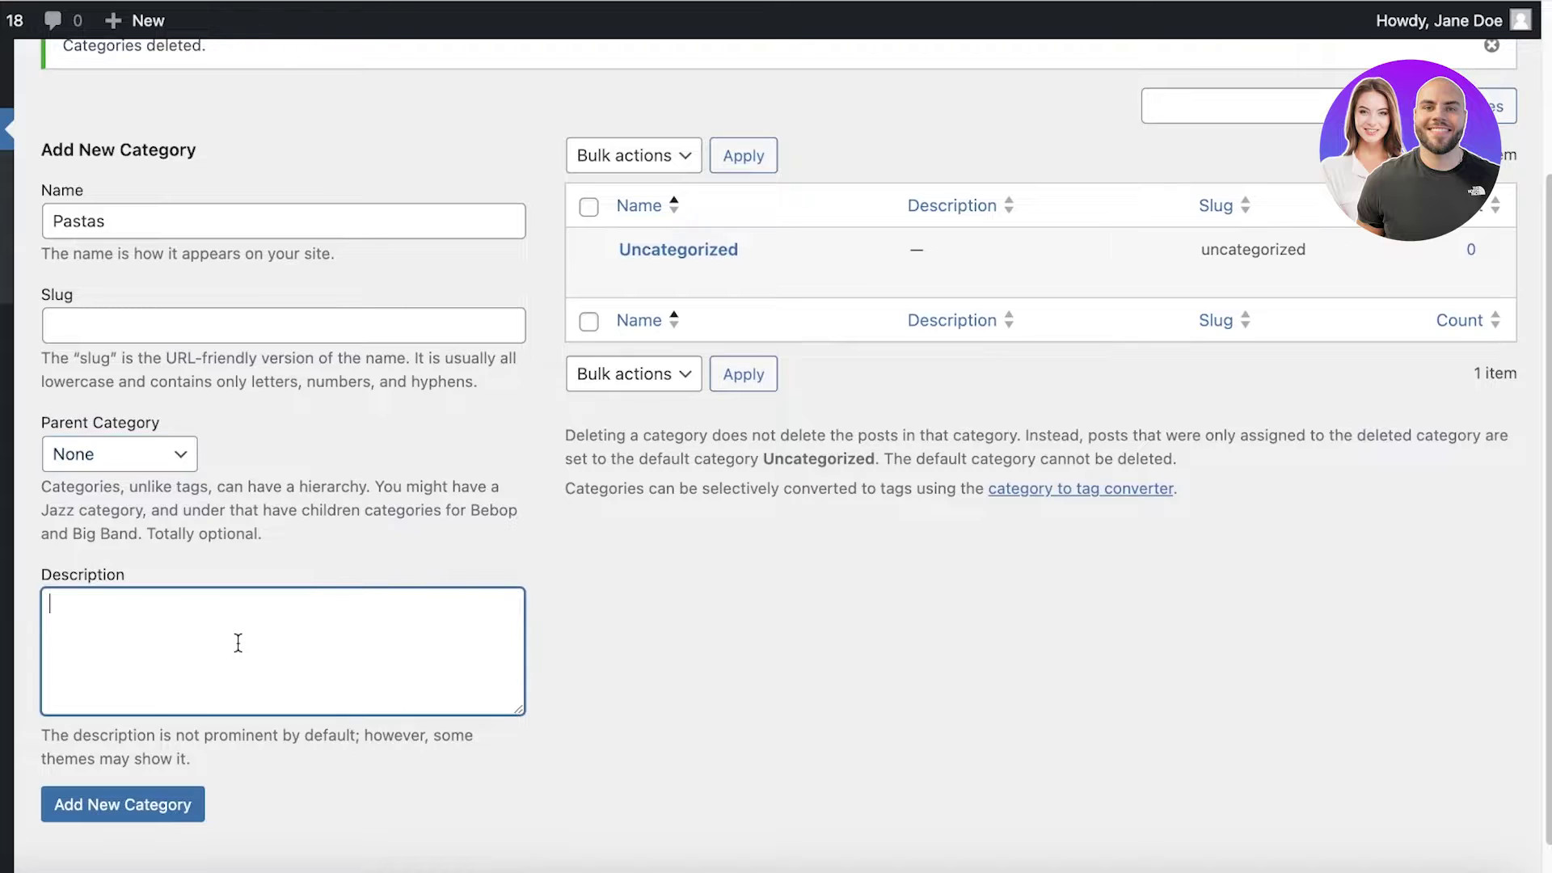
left_click(85, 809)
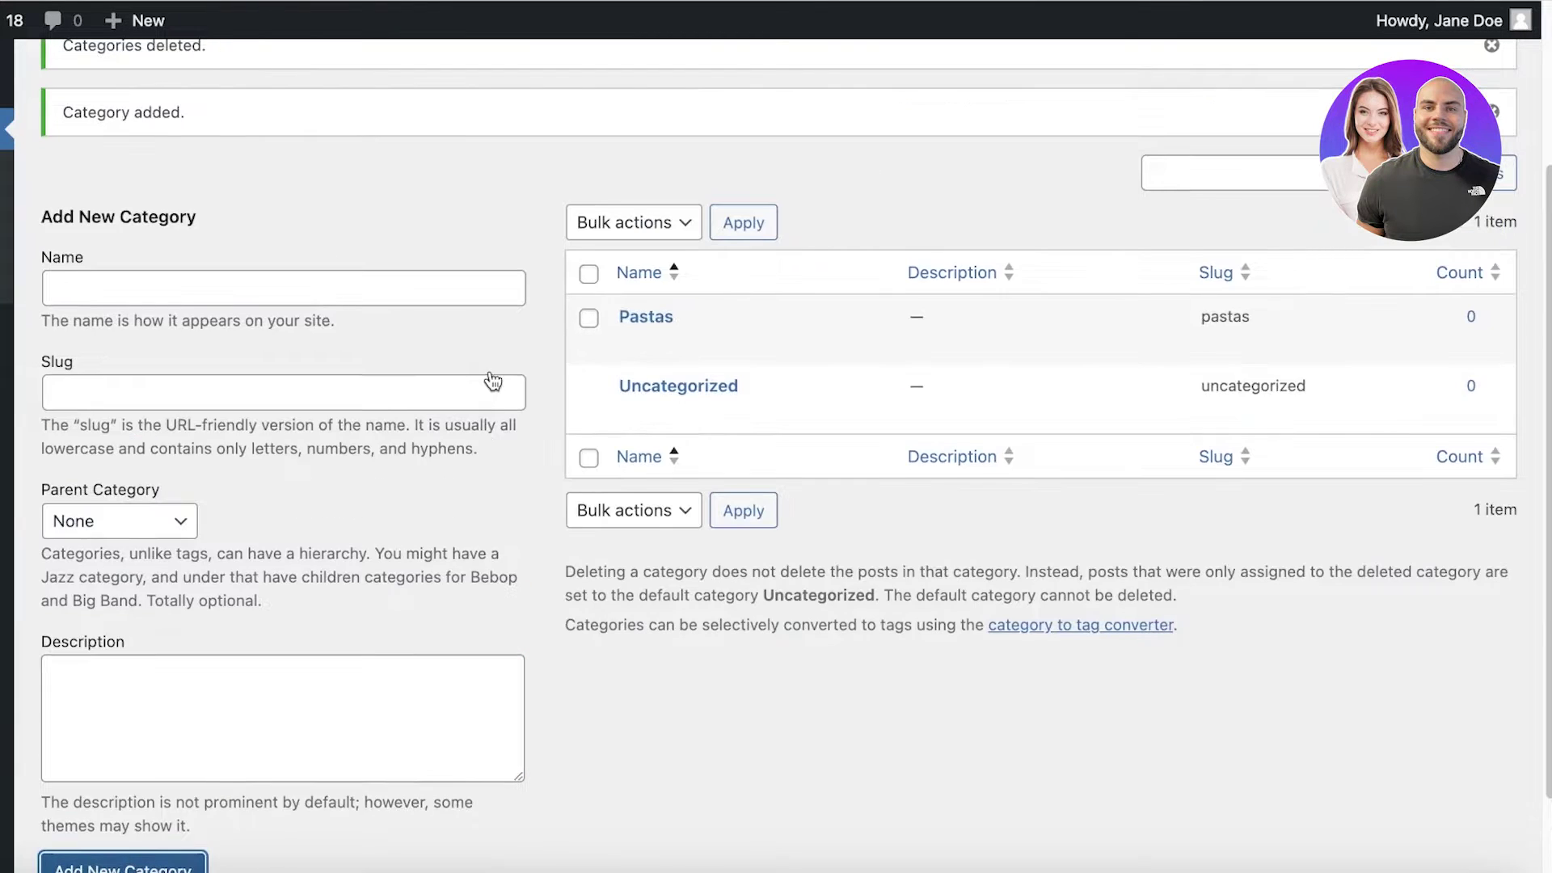
Step: Add the Desserts and Pizzas categories
left_click(392, 291)
type("Desser")
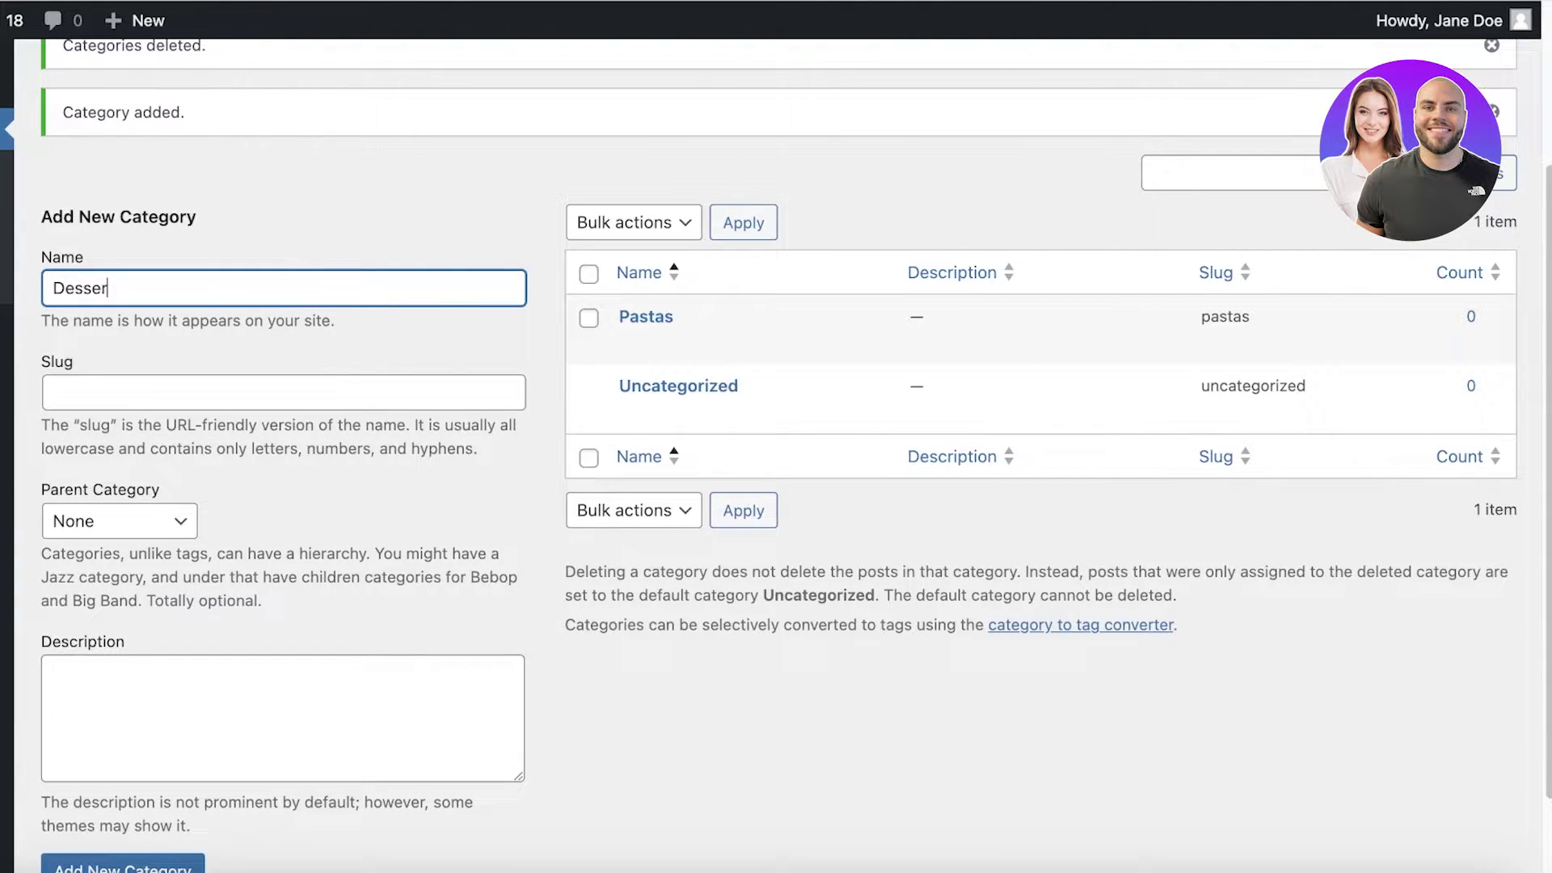
type("ts")
left_click(186, 865)
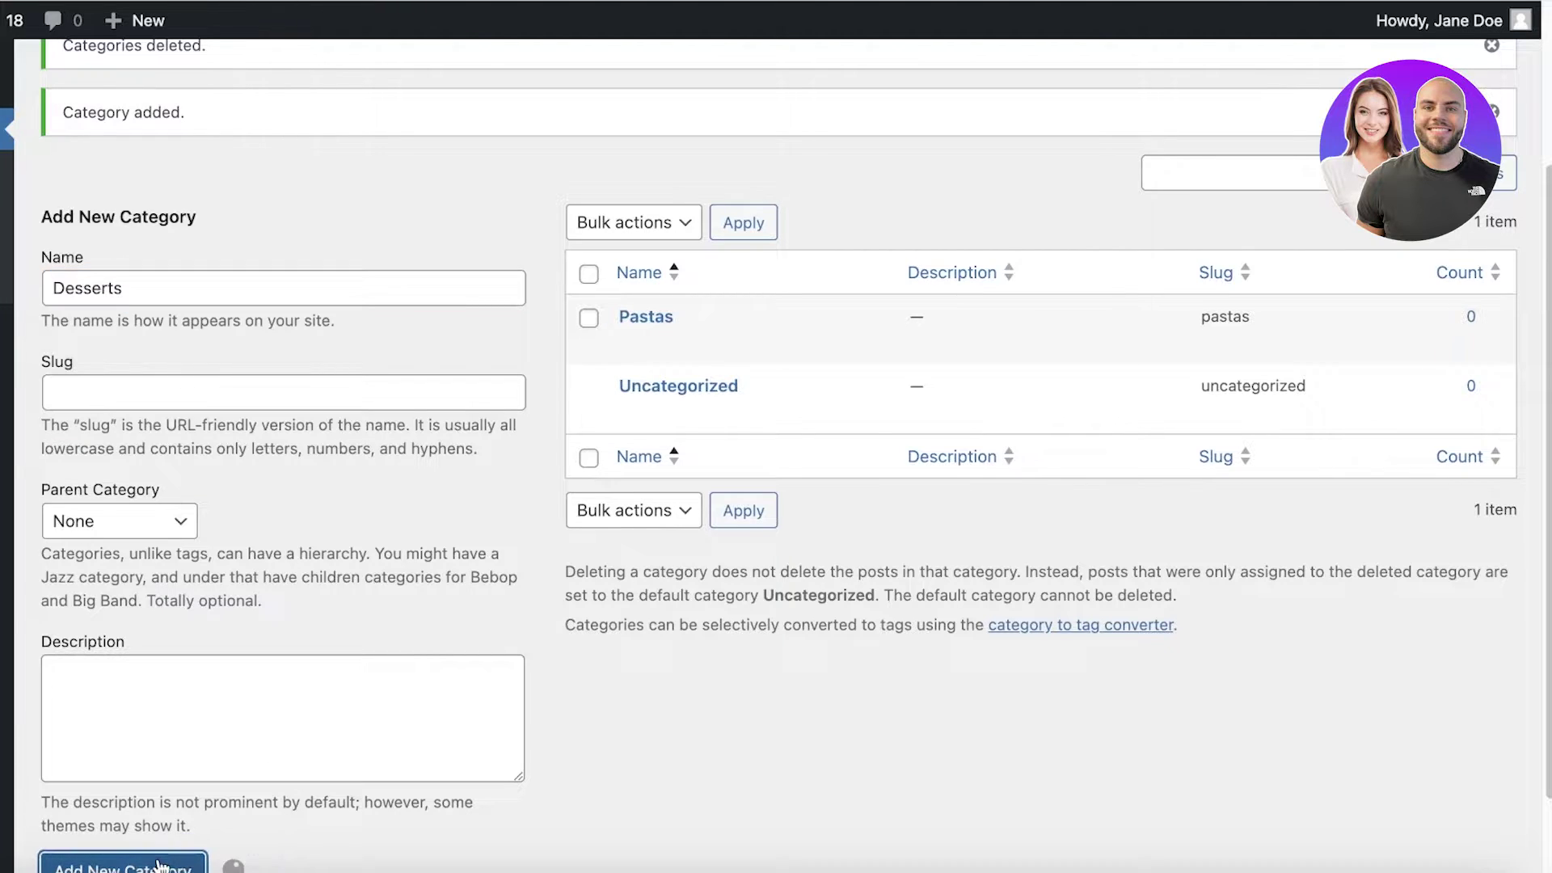
left_click(279, 274)
type("O")
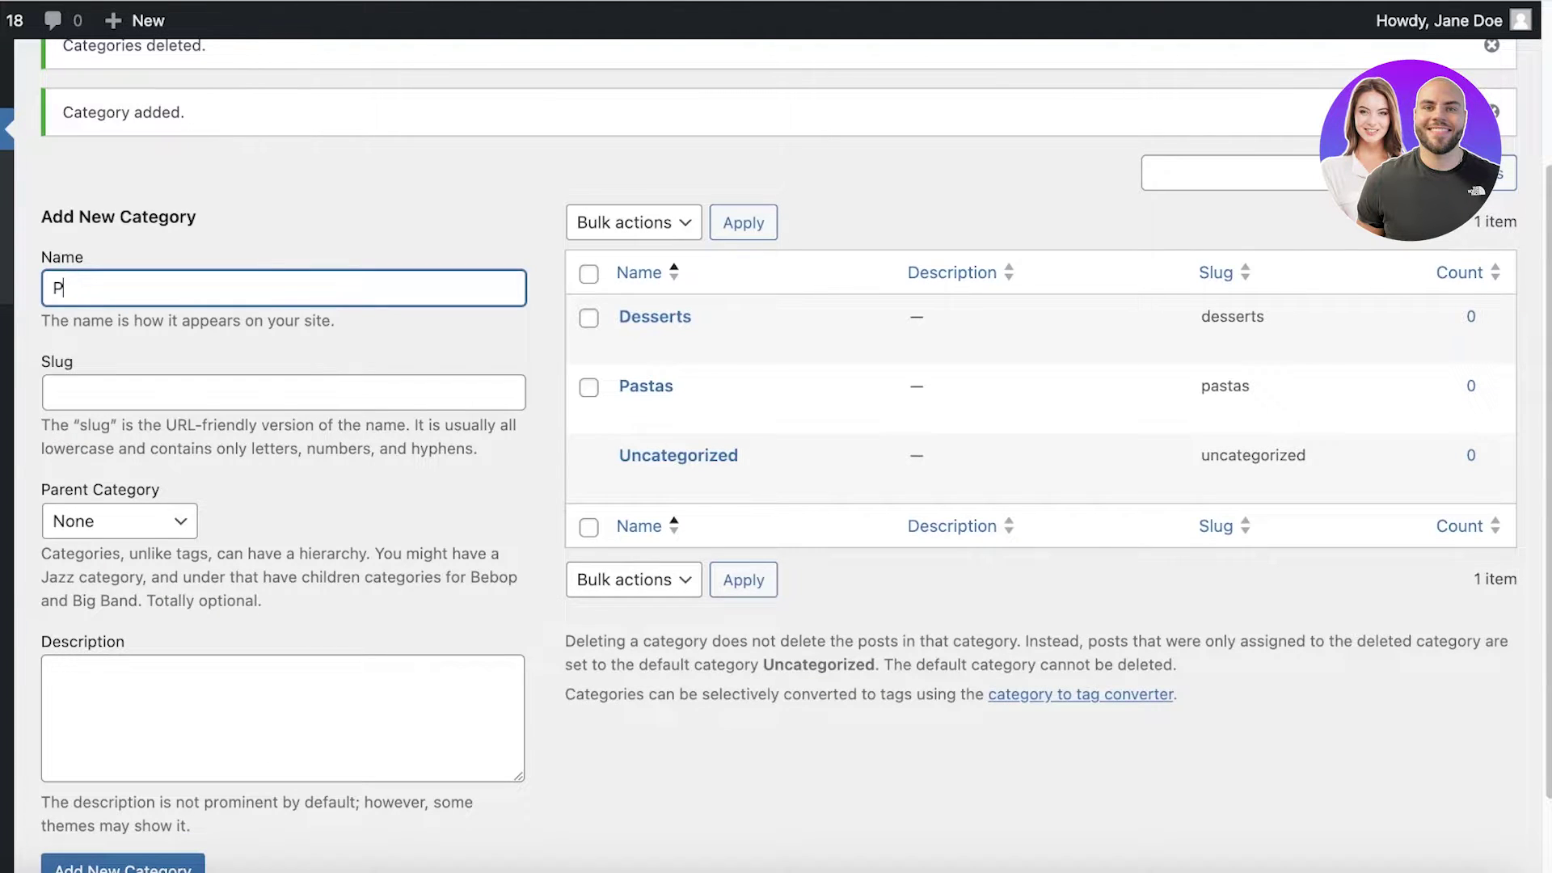
type("izzas")
key("Return")
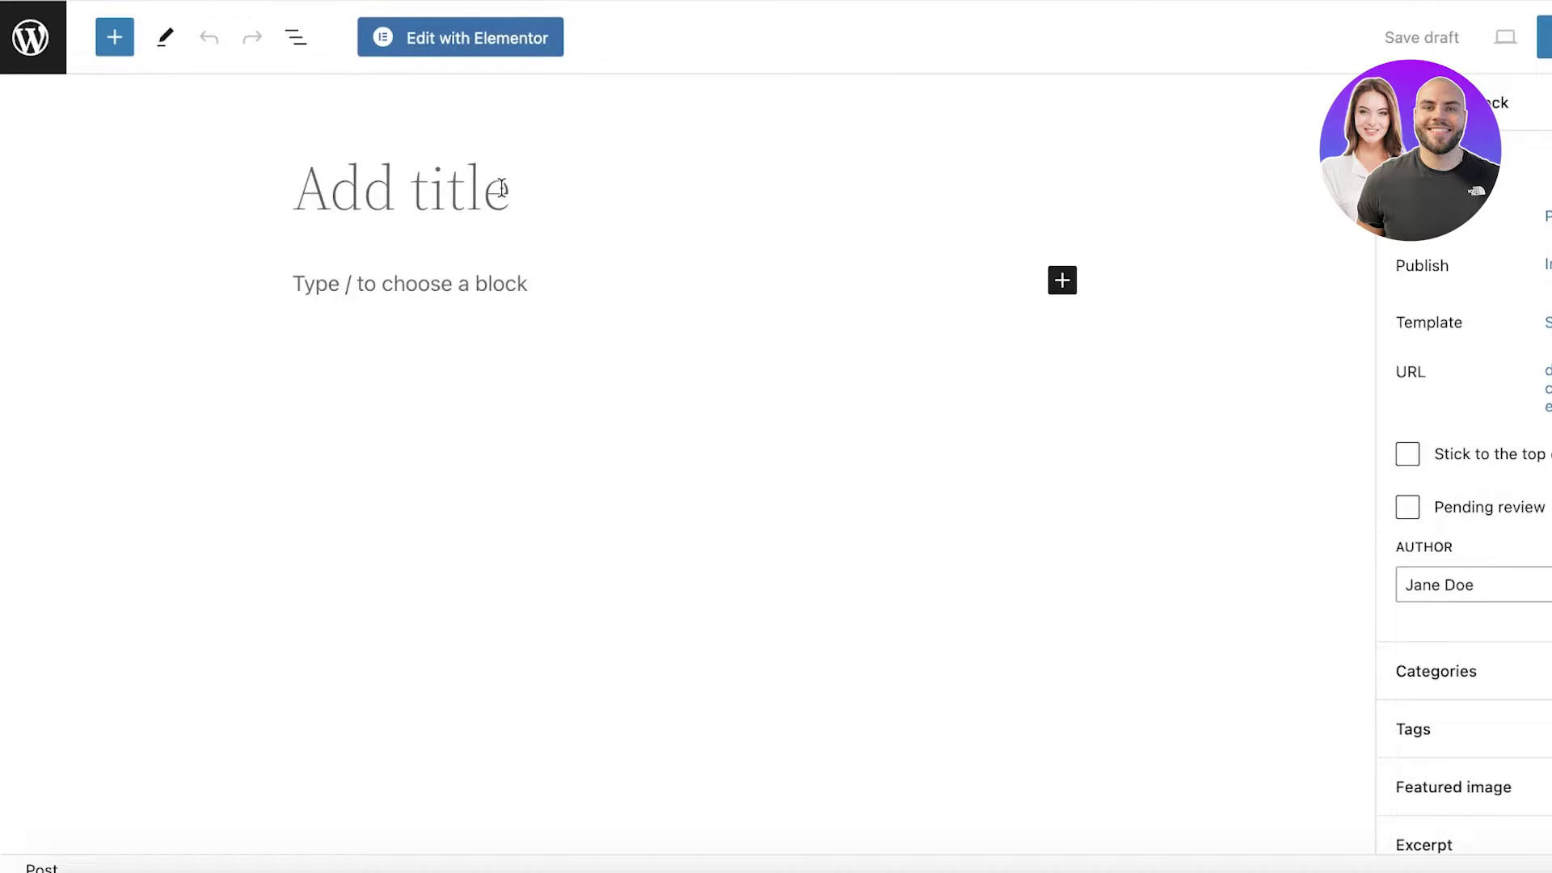
Step: Title the new post 'The best Alfredo Pasta you will ever make!'
left_click(117, 39)
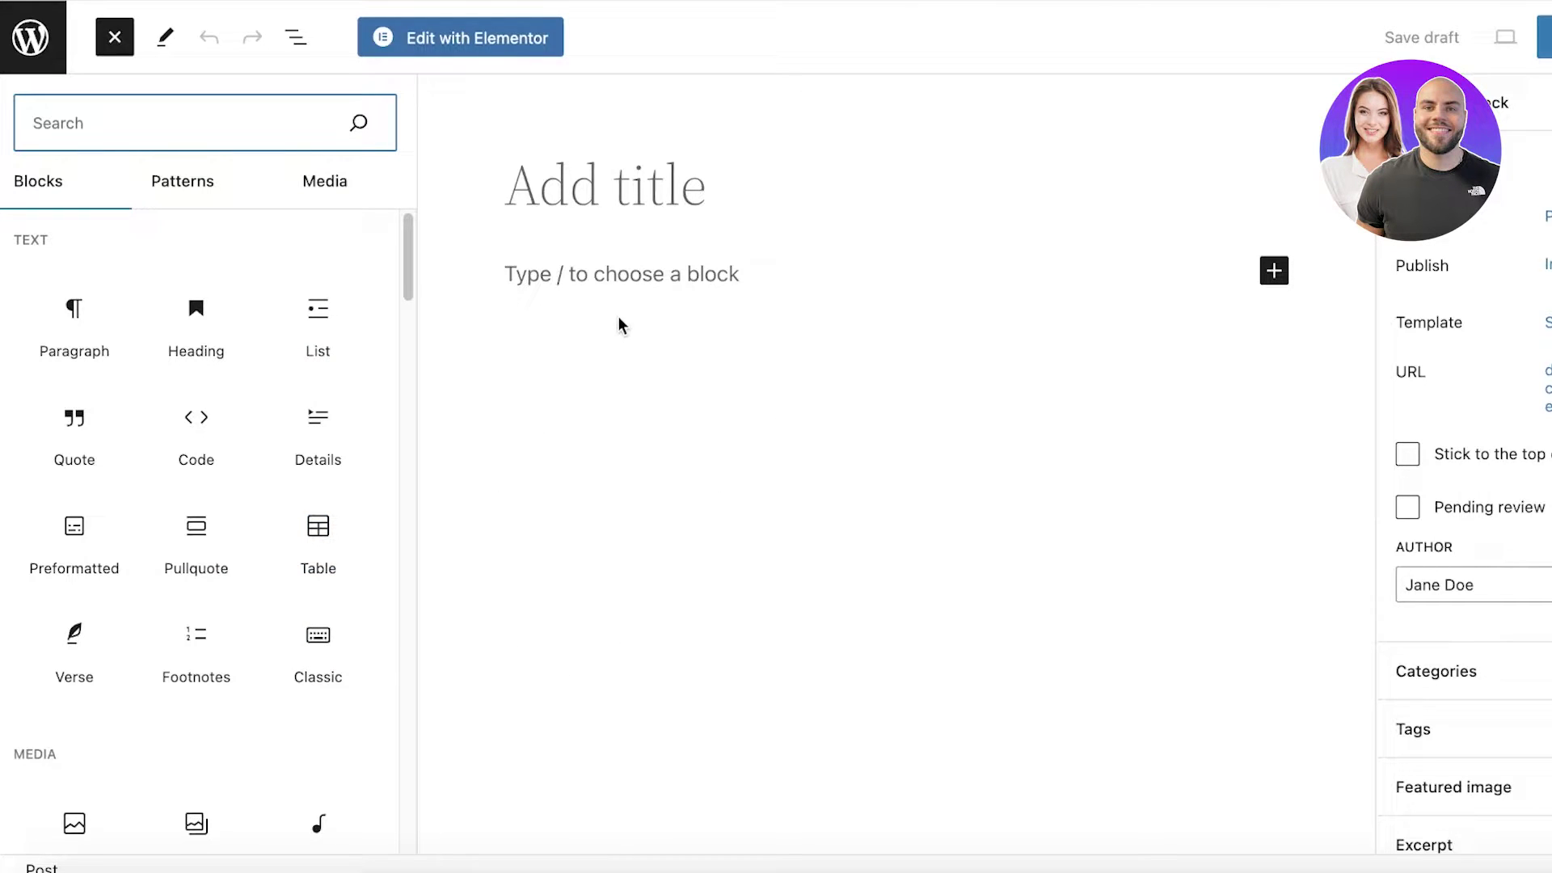
left_click(604, 287)
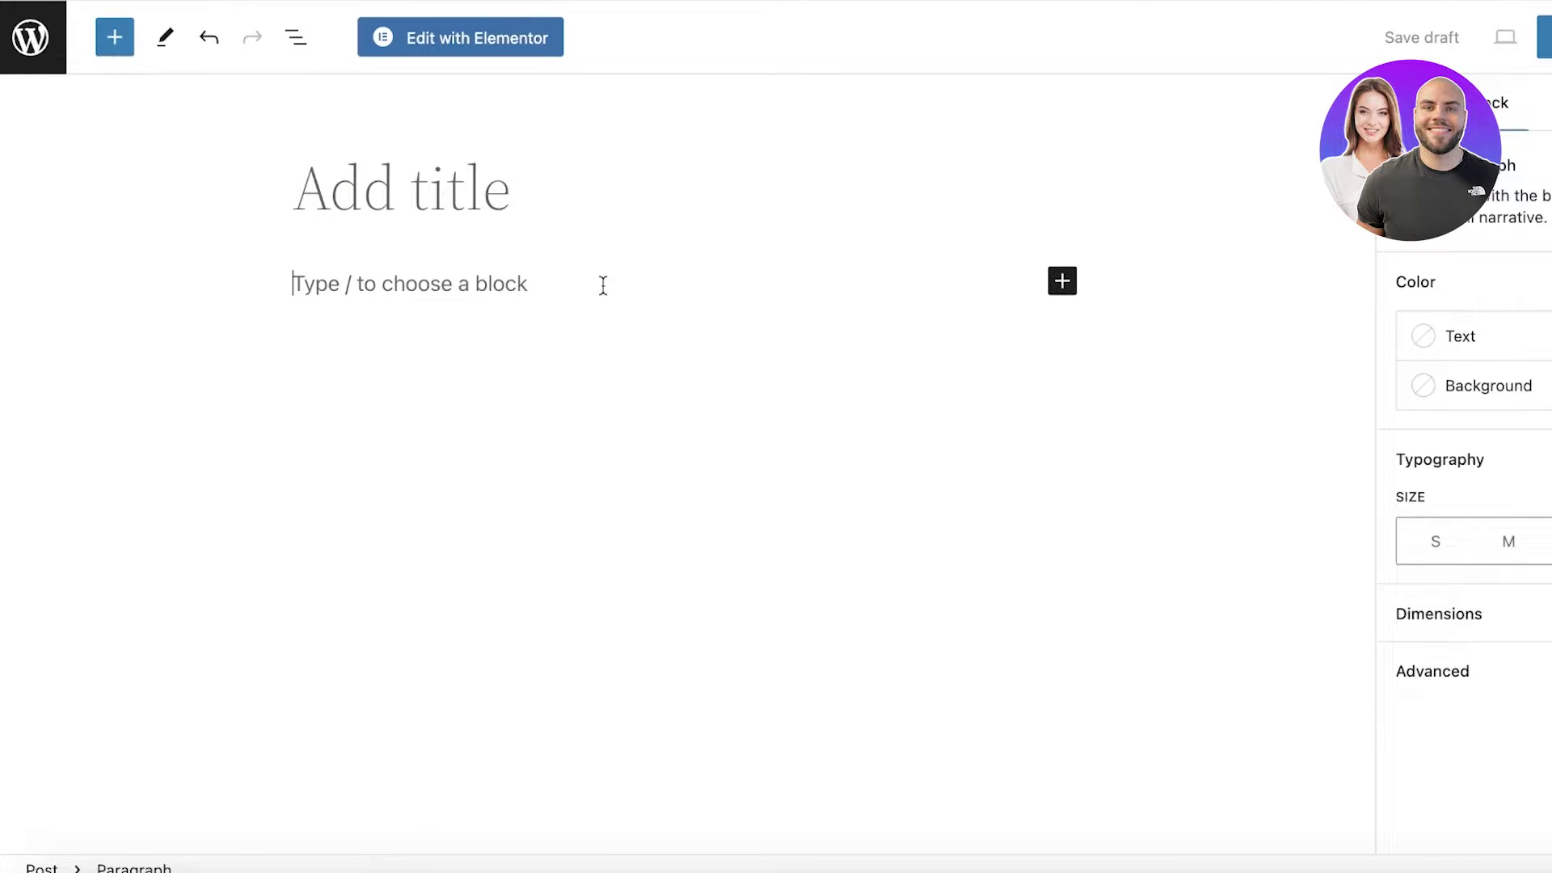
left_click(366, 193)
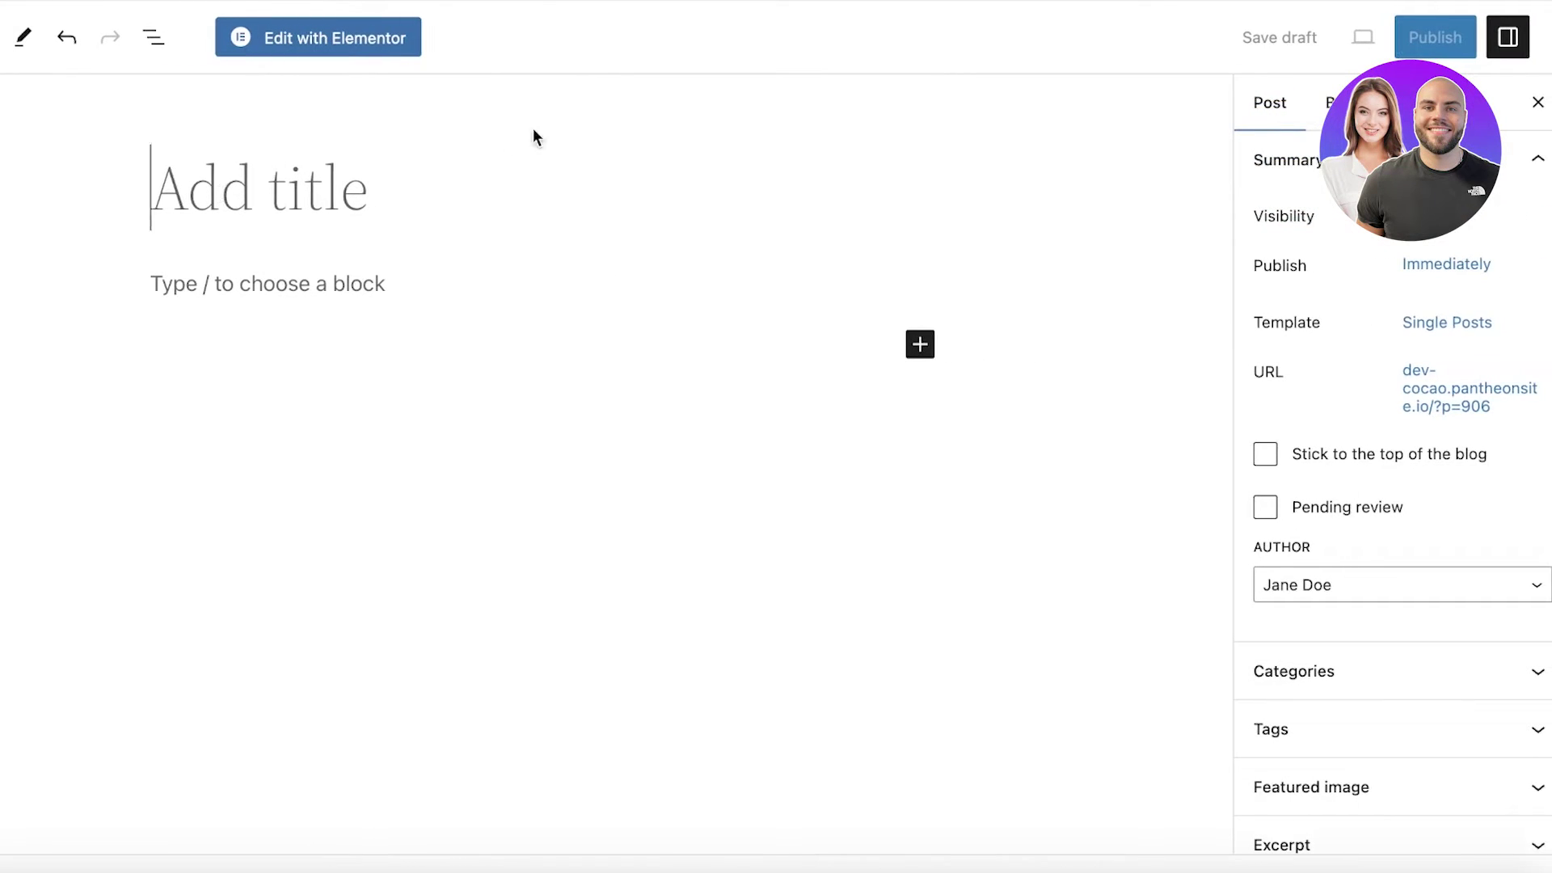
type("Pasta")
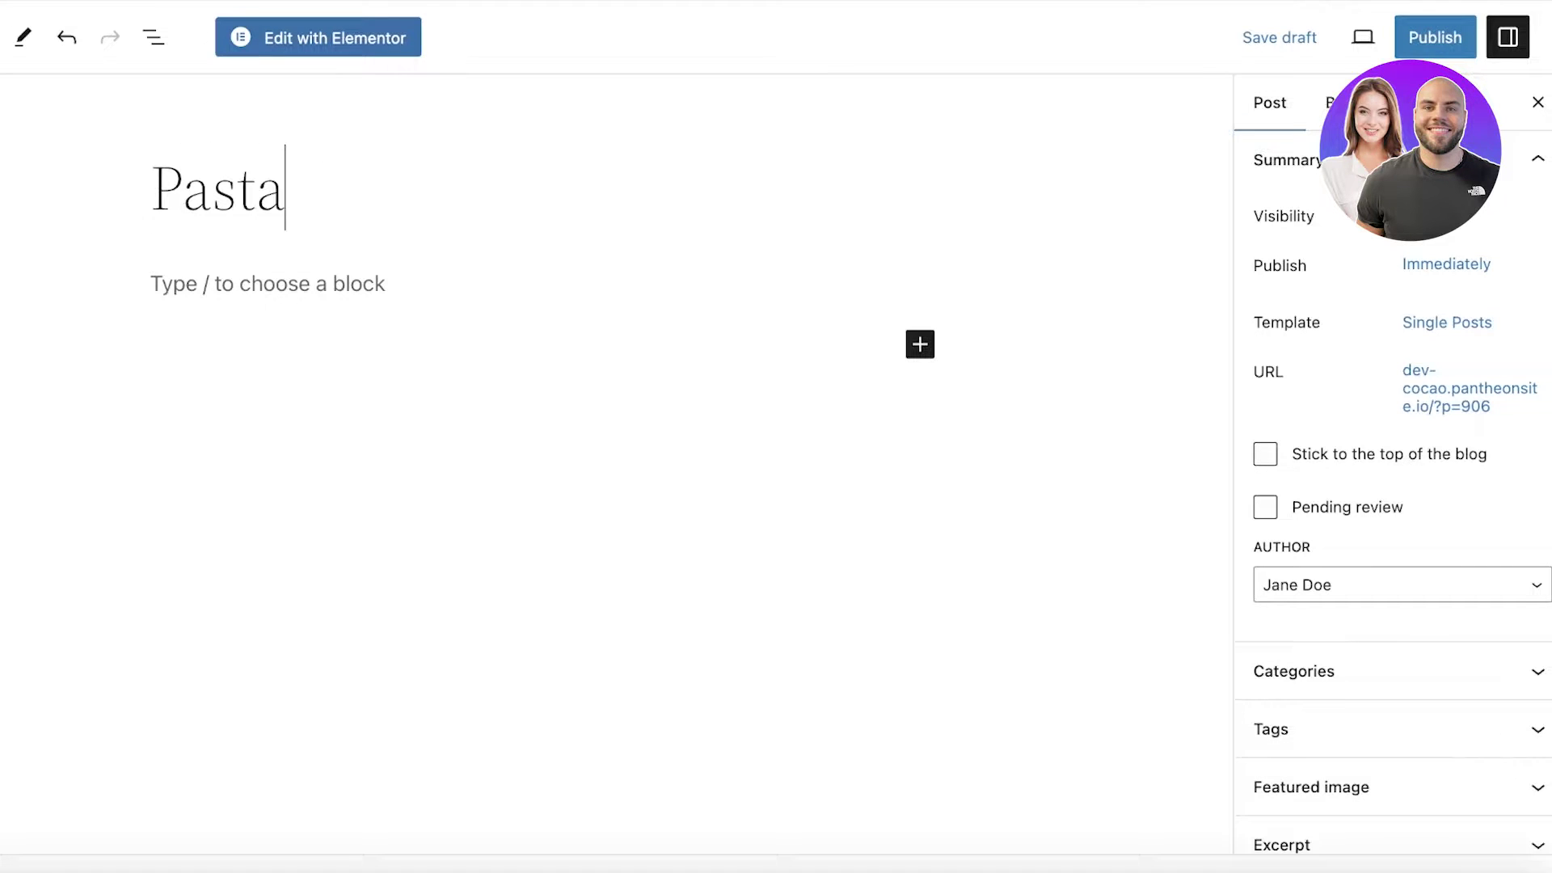
key("BackSpace")
key("BackSpace")
key("BackSpace")
key("BackSpace")
key("BackSpace")
type("The bes")
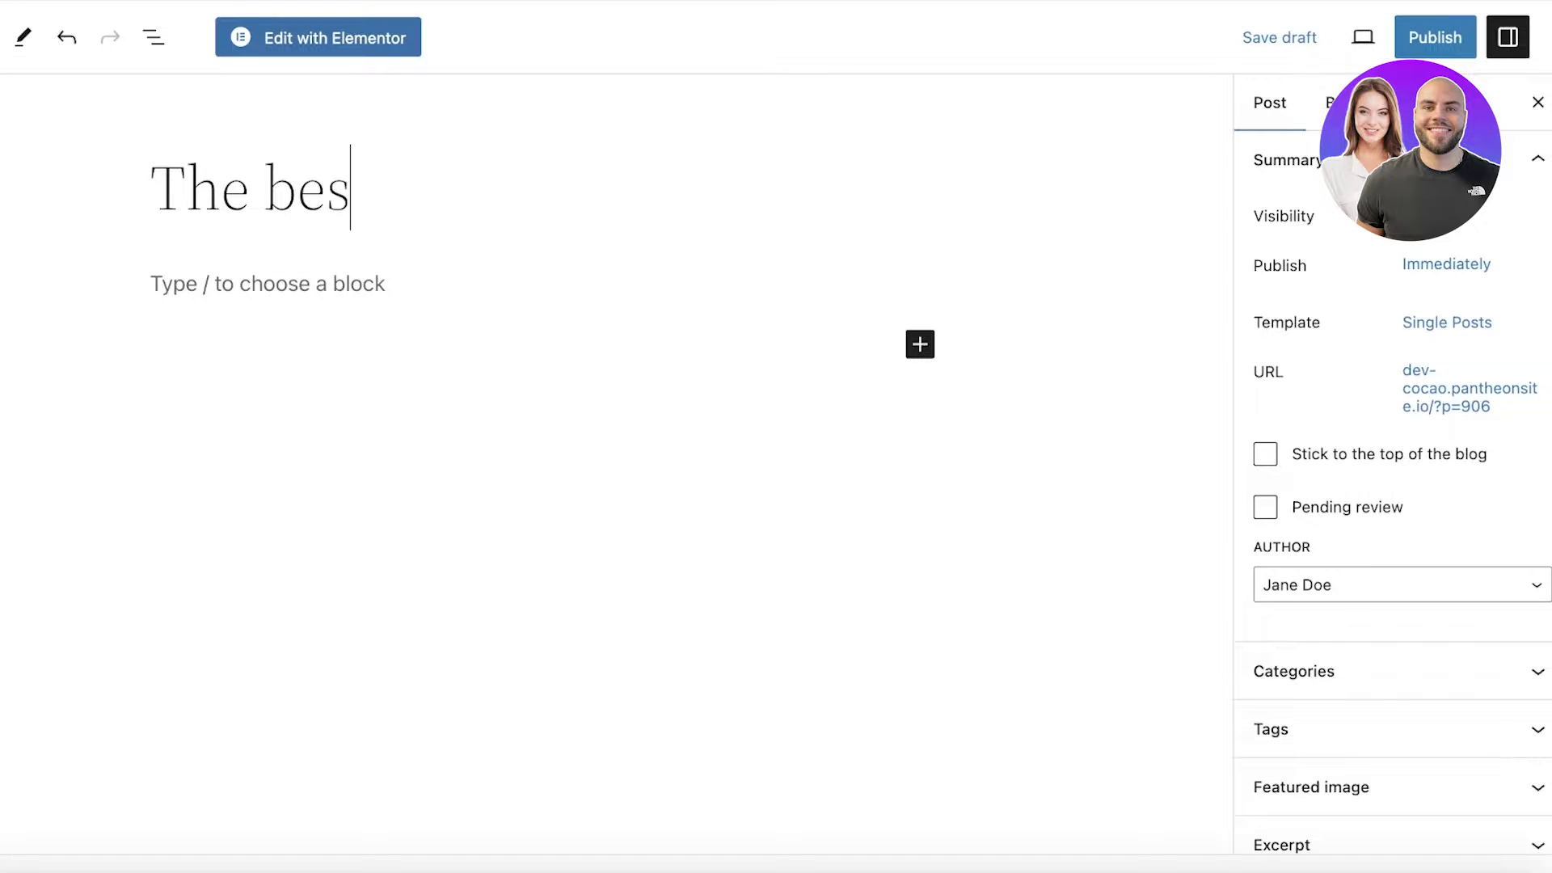
type("t alfredo P")
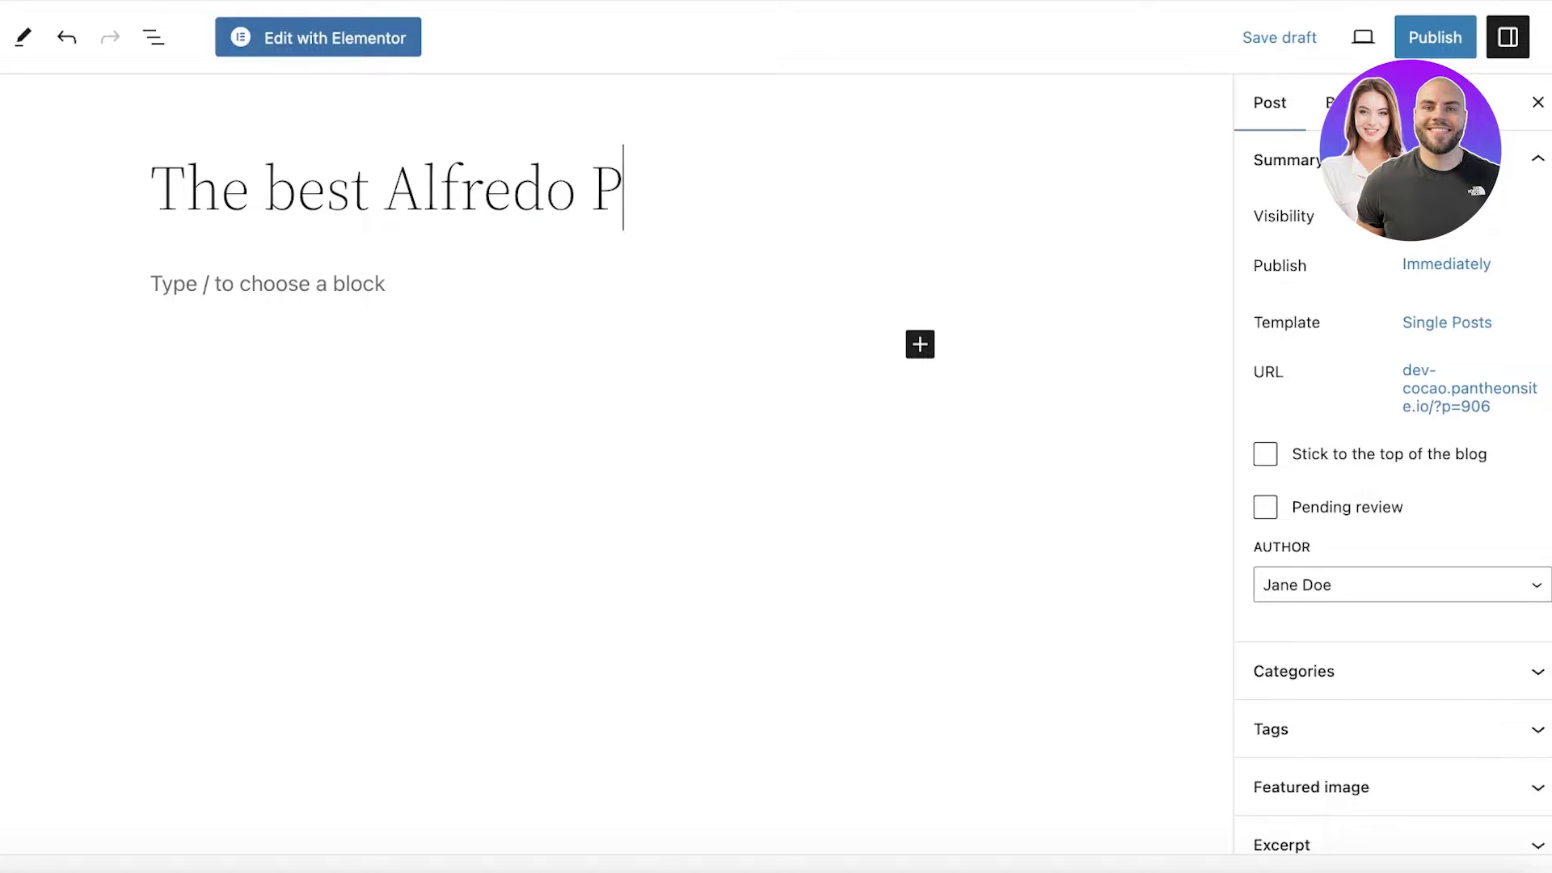
type("asta you will ever make!")
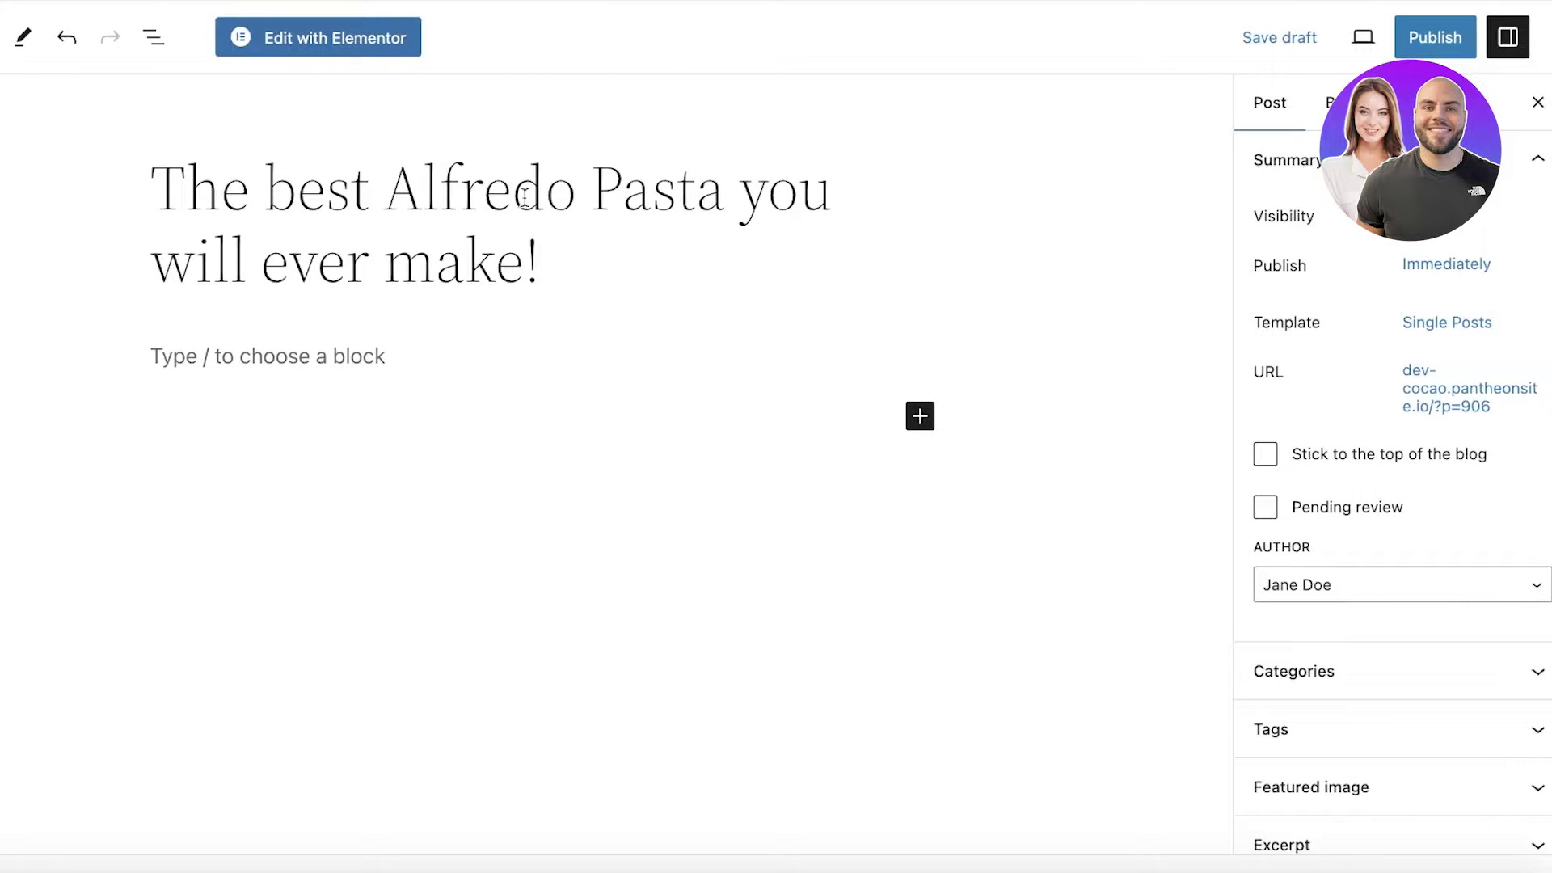
left_click(324, 343)
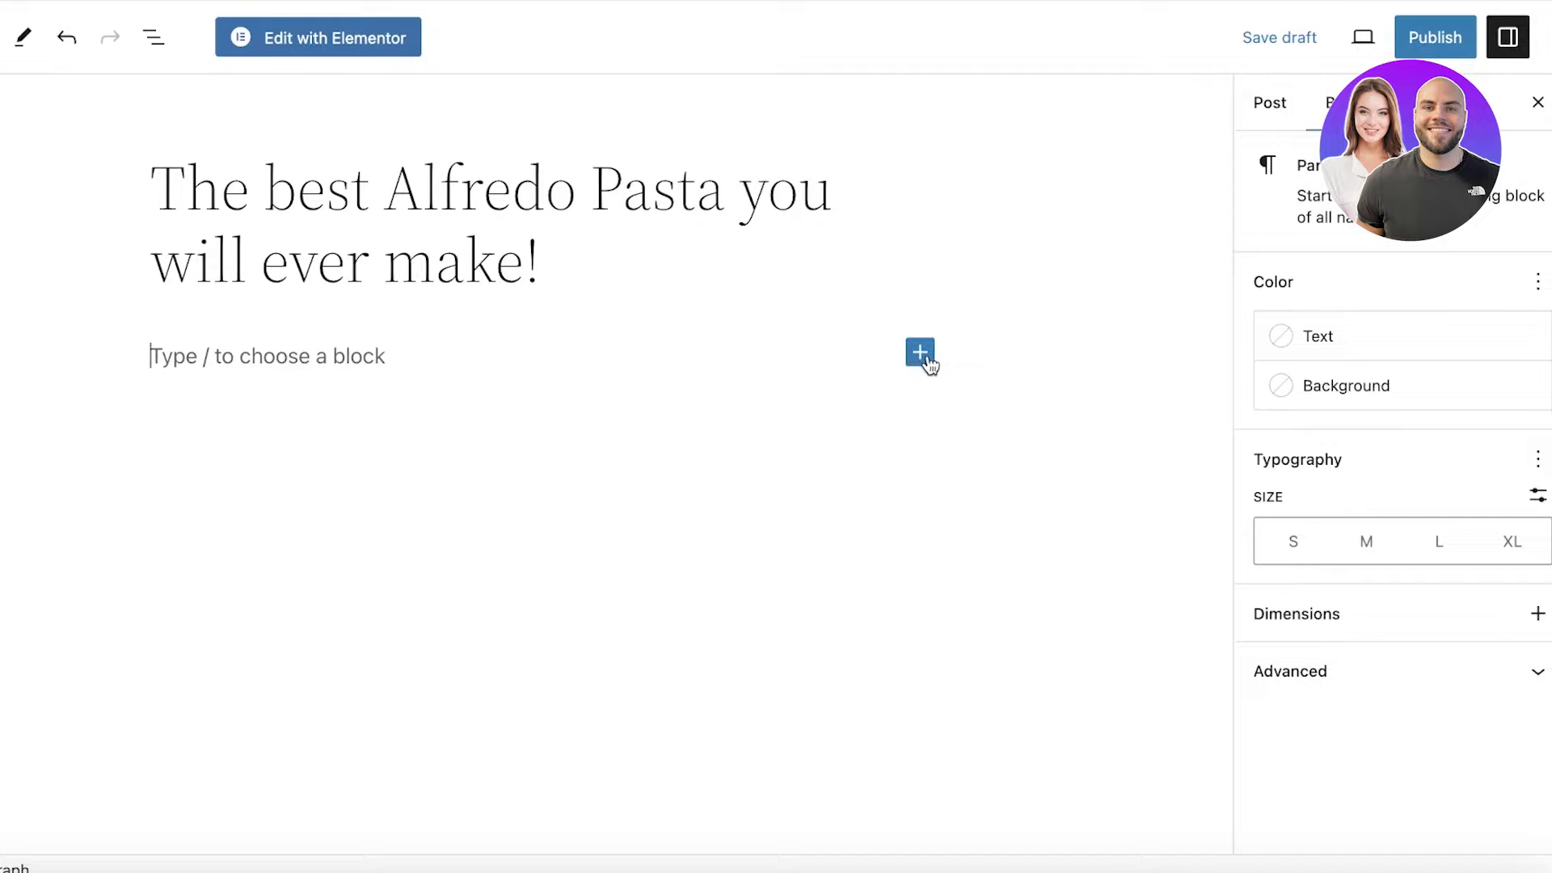
Step: Make the post sticky at the top of the blog and file it under Pastas
left_click(1276, 107)
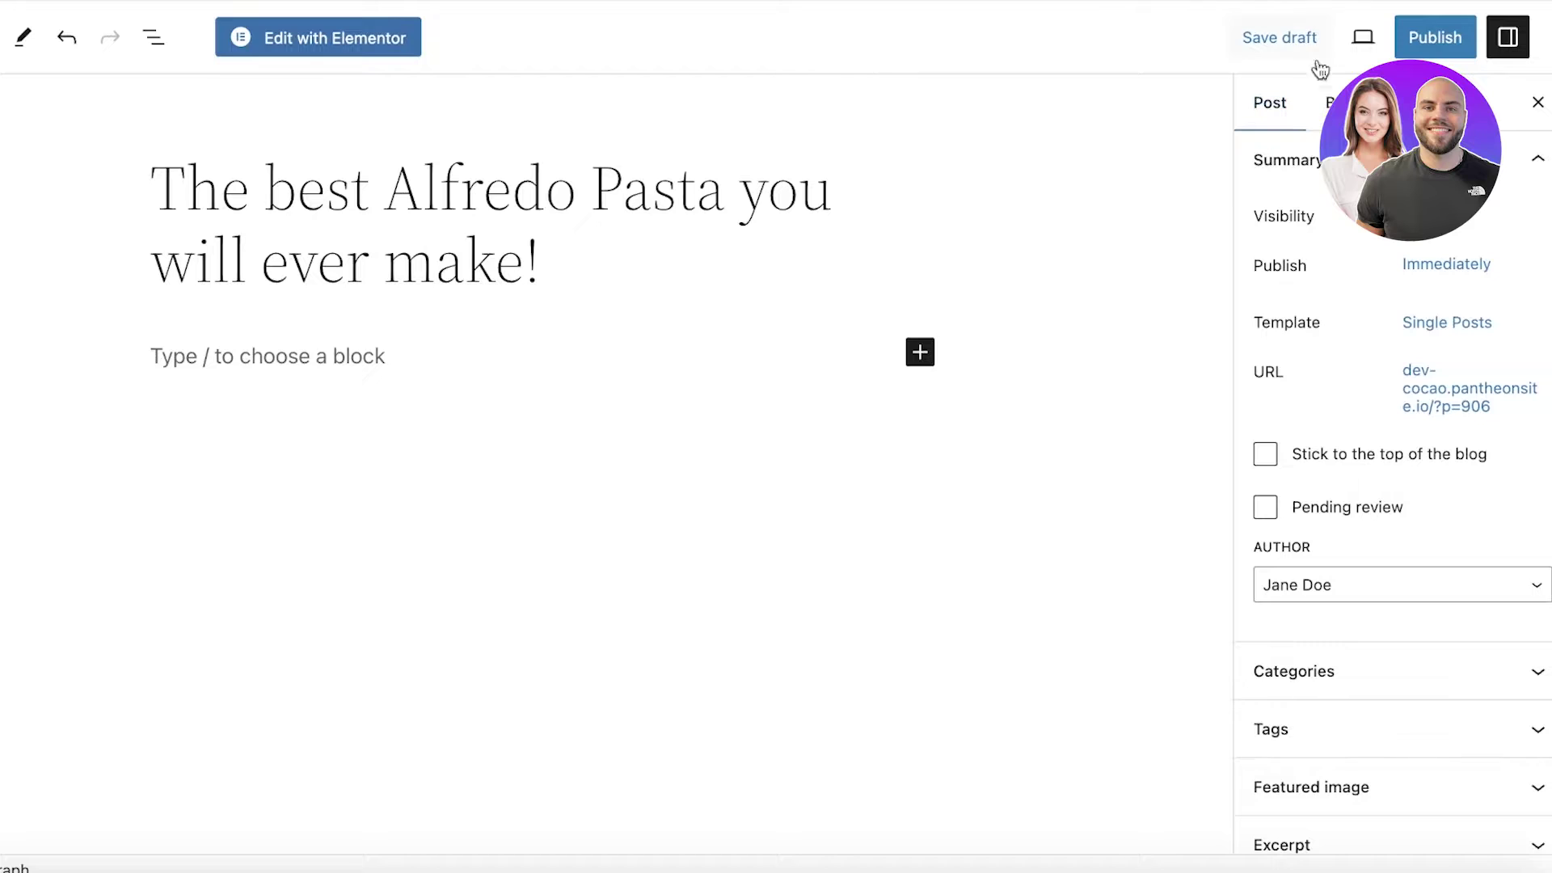
left_click(1314, 118)
left_click(1263, 120)
left_click(1268, 457)
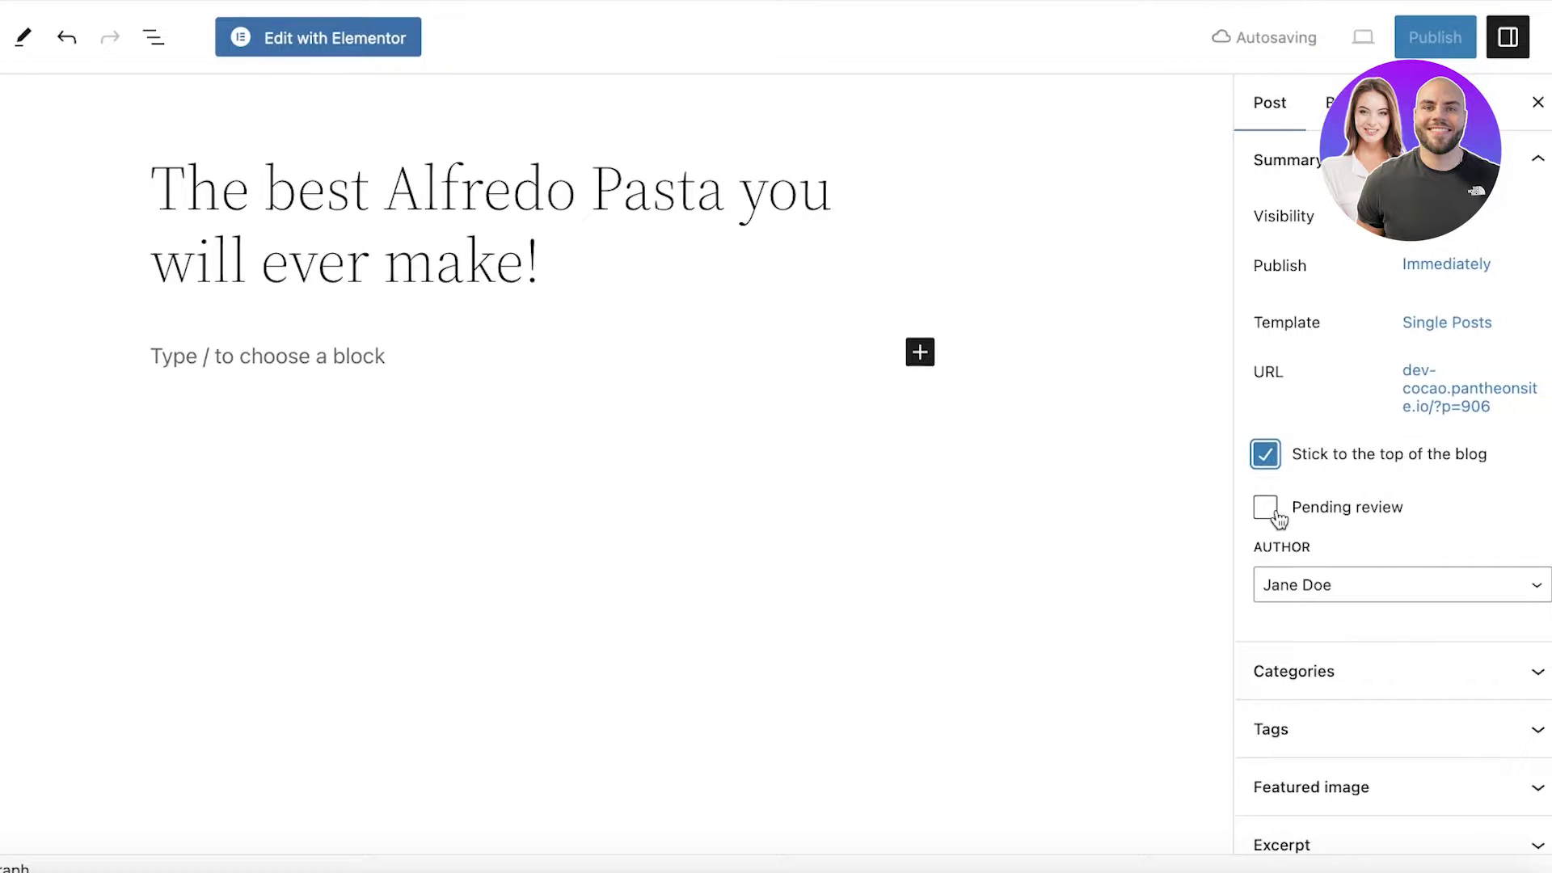
left_click(1326, 583)
left_click(1467, 549)
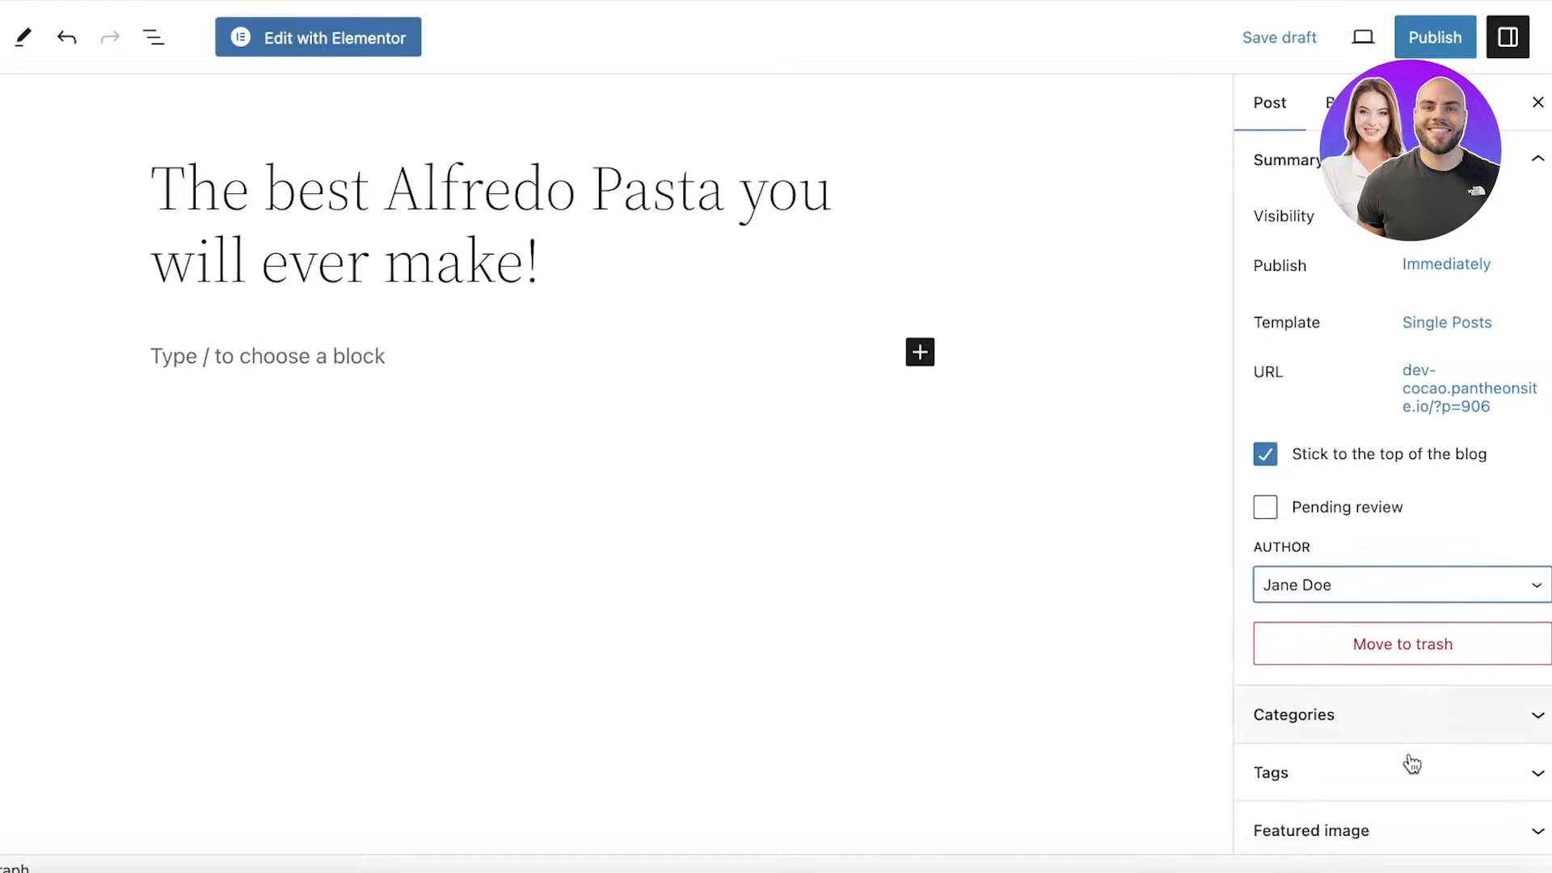
left_click(1405, 728)
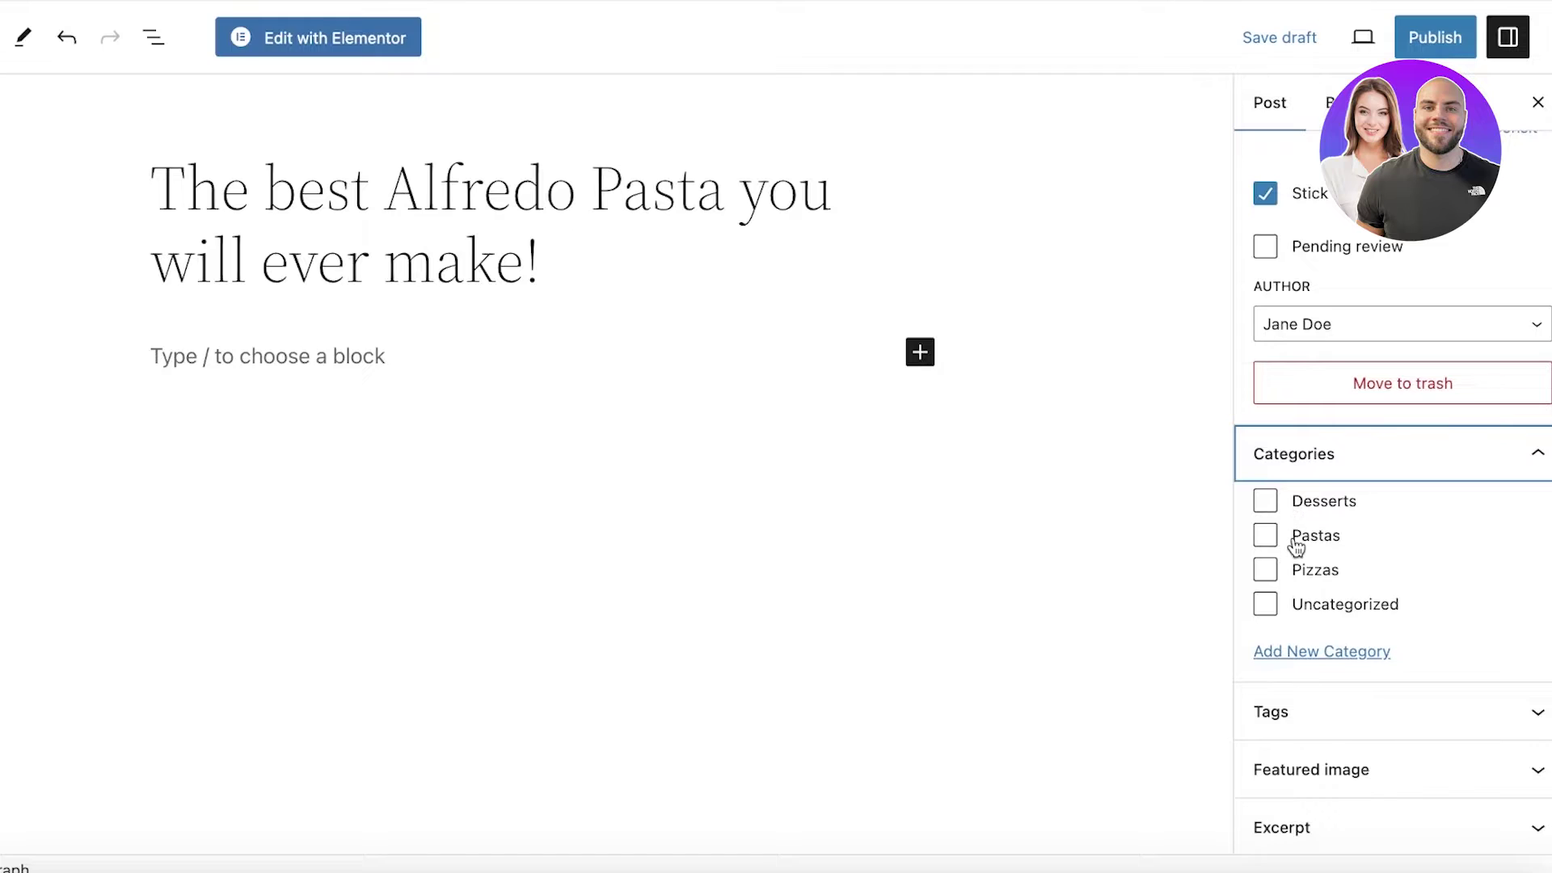
left_click(1293, 542)
left_click(1326, 458)
Step: Add the tags pastas and alfredo to the post
left_click(1348, 661)
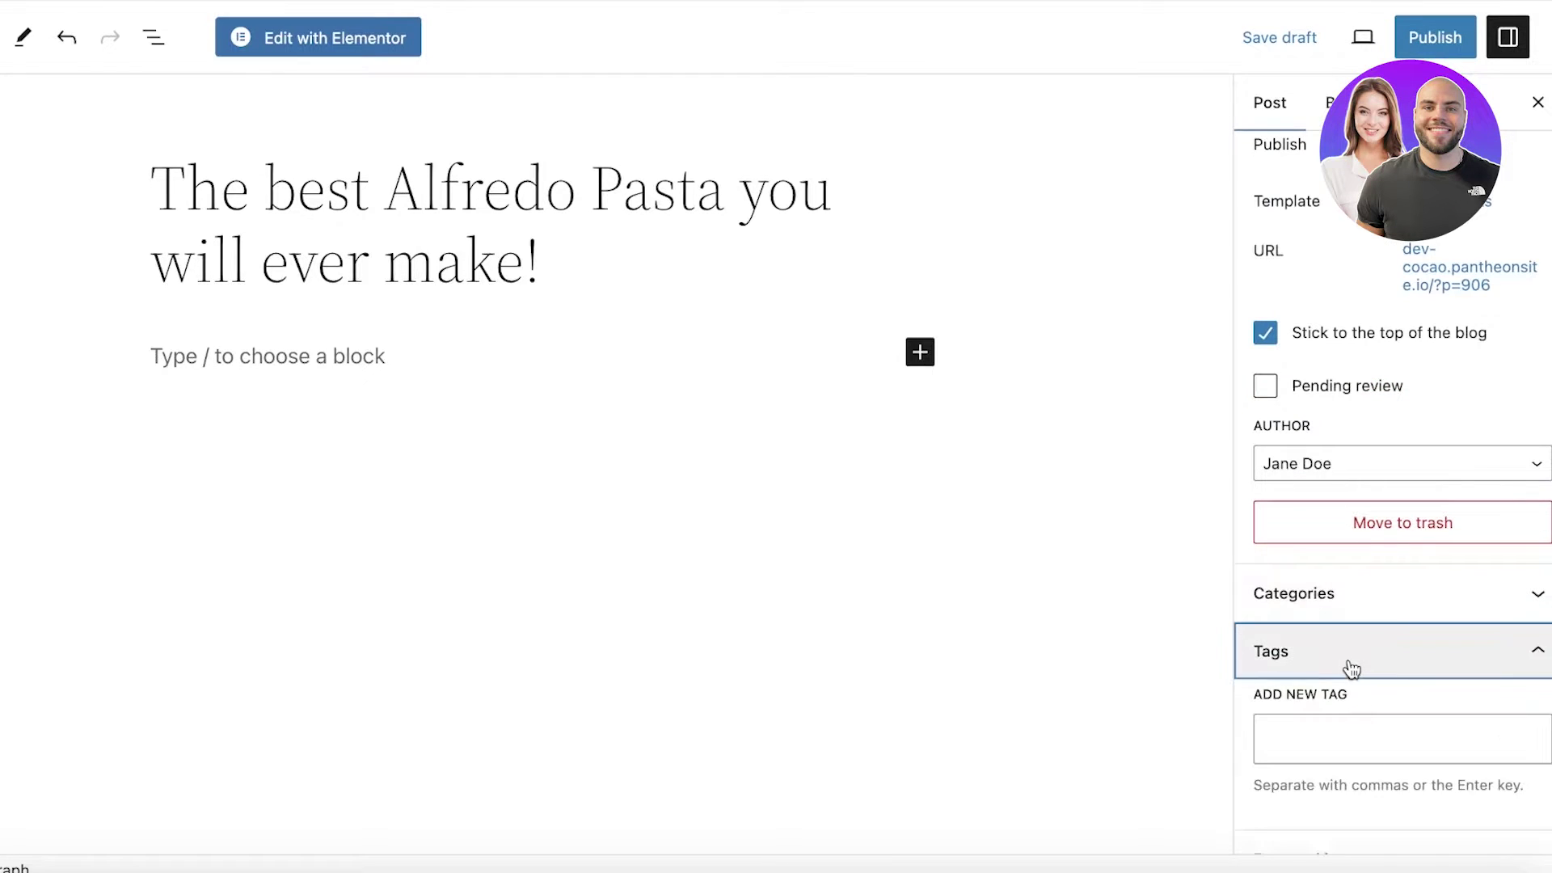
left_click(1352, 593)
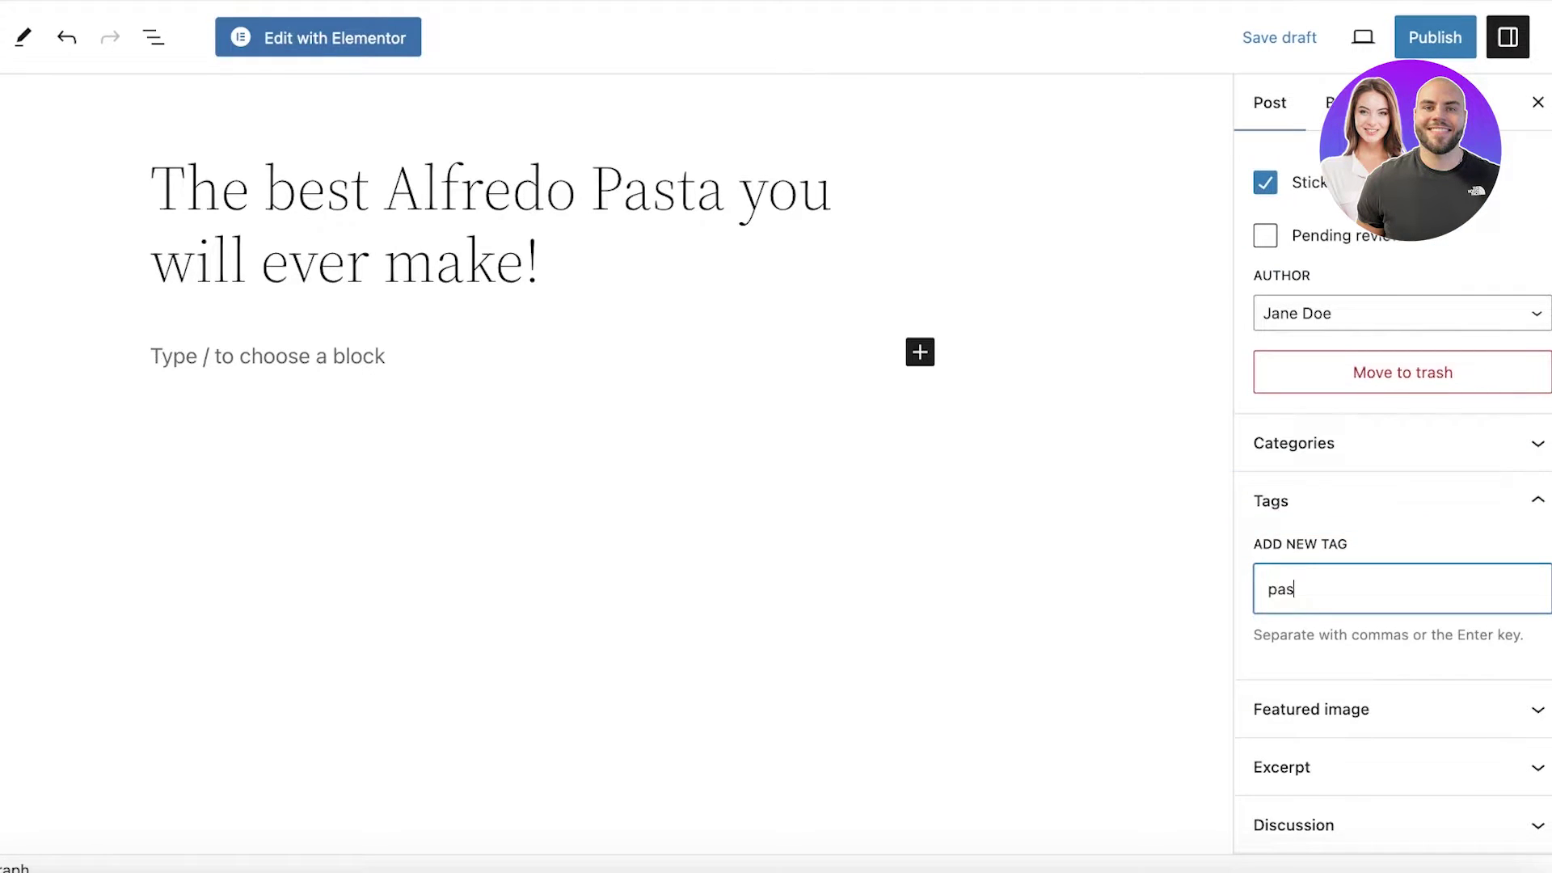
type("pastas")
key("Return")
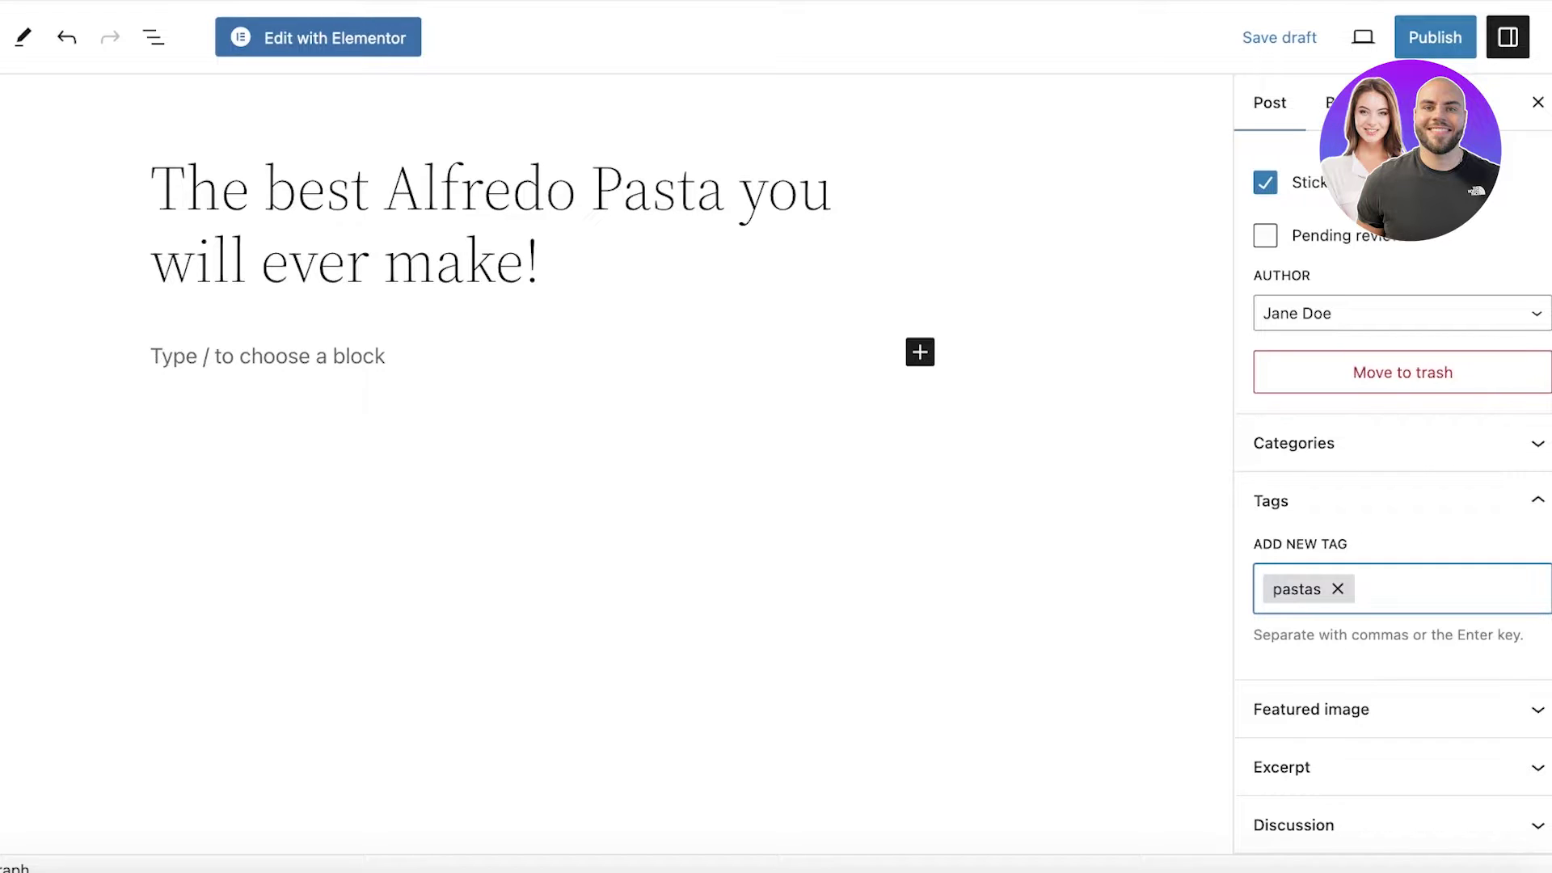
type("alfredo")
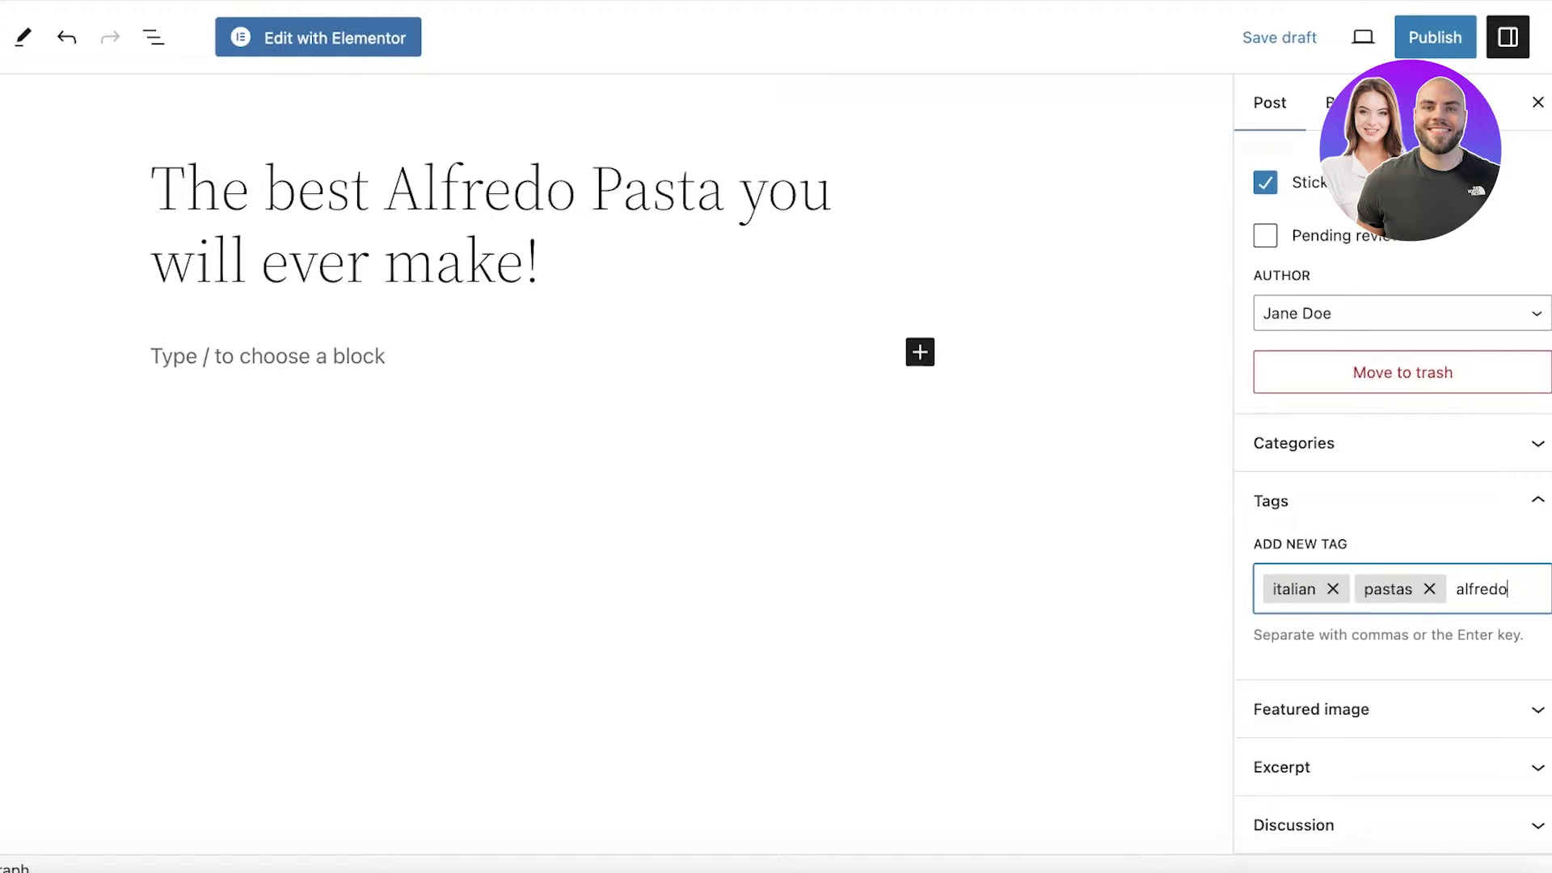
key("Return")
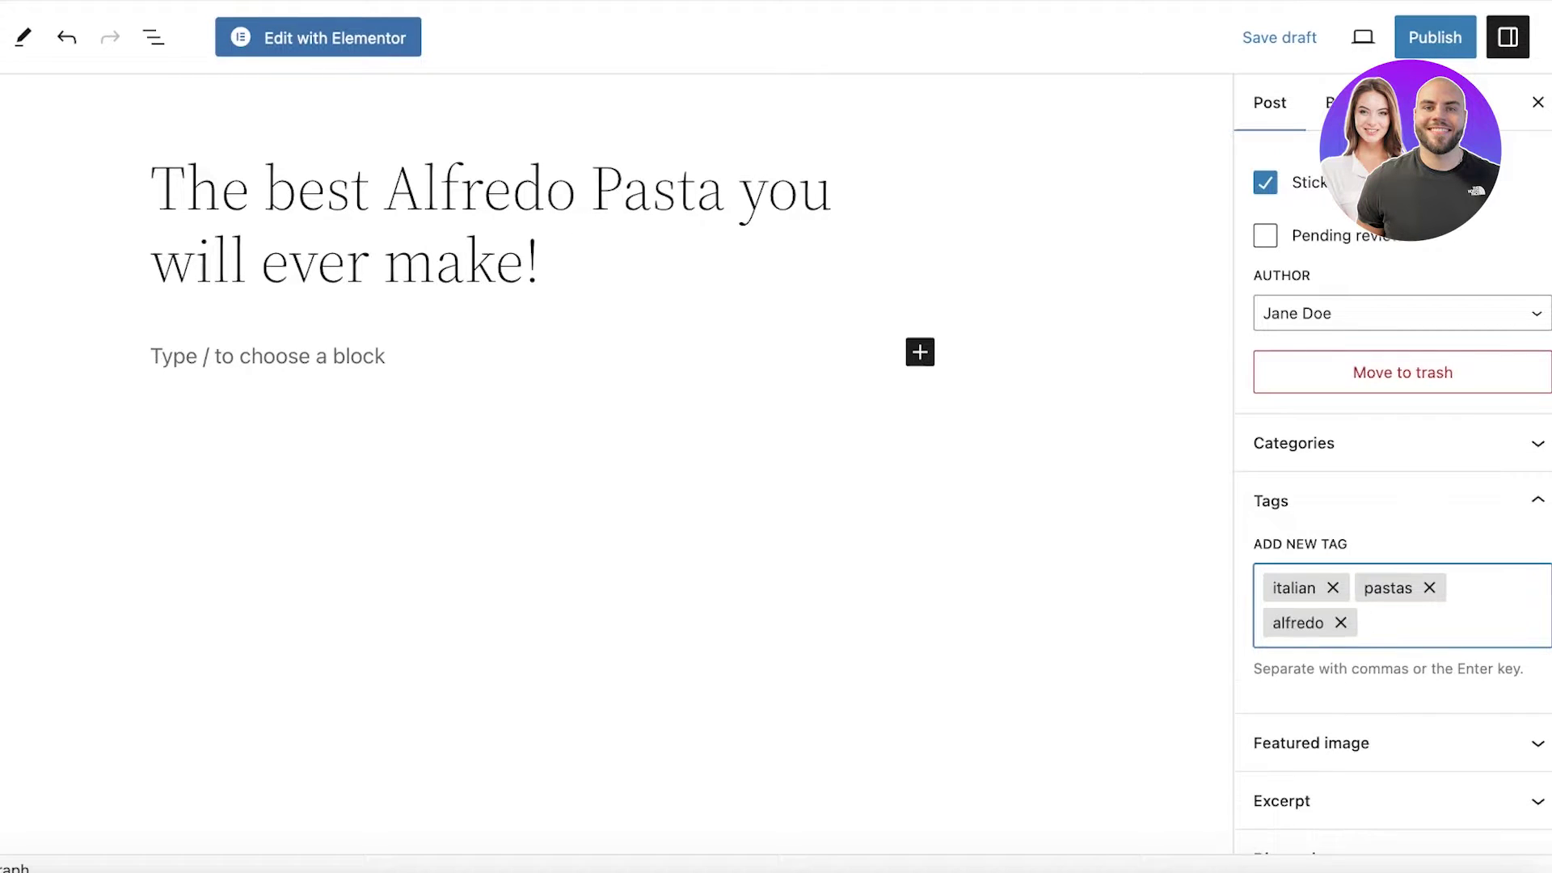
left_click(1492, 742)
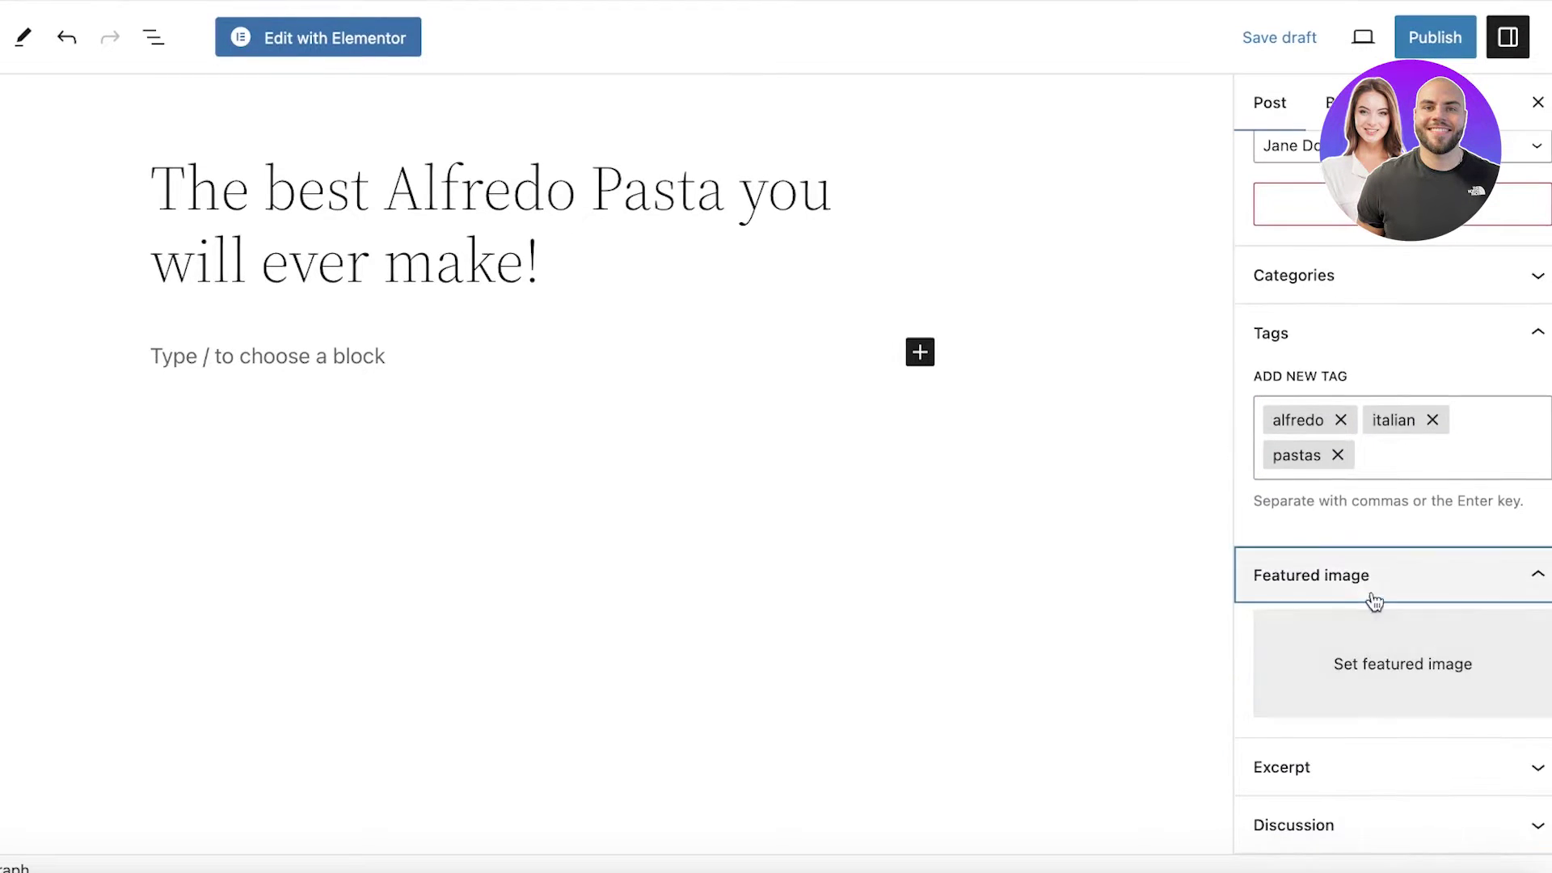
left_click(1423, 356)
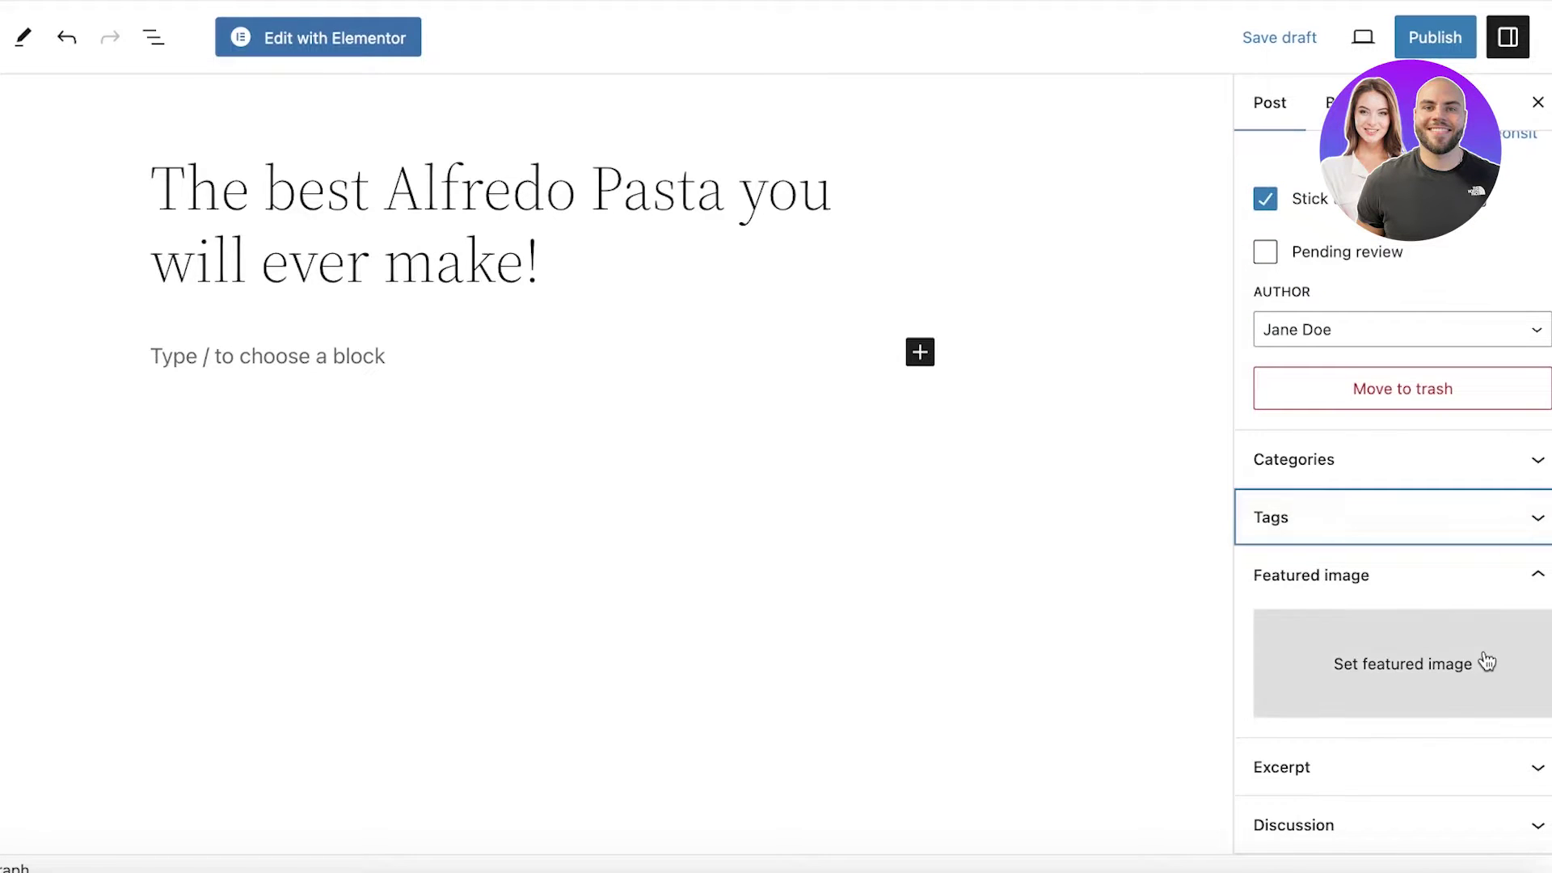
Step: Upload Chicken-Alfredo-Pasta-1-1.webp from the Desktop and set it as the featured image
left_click(1456, 711)
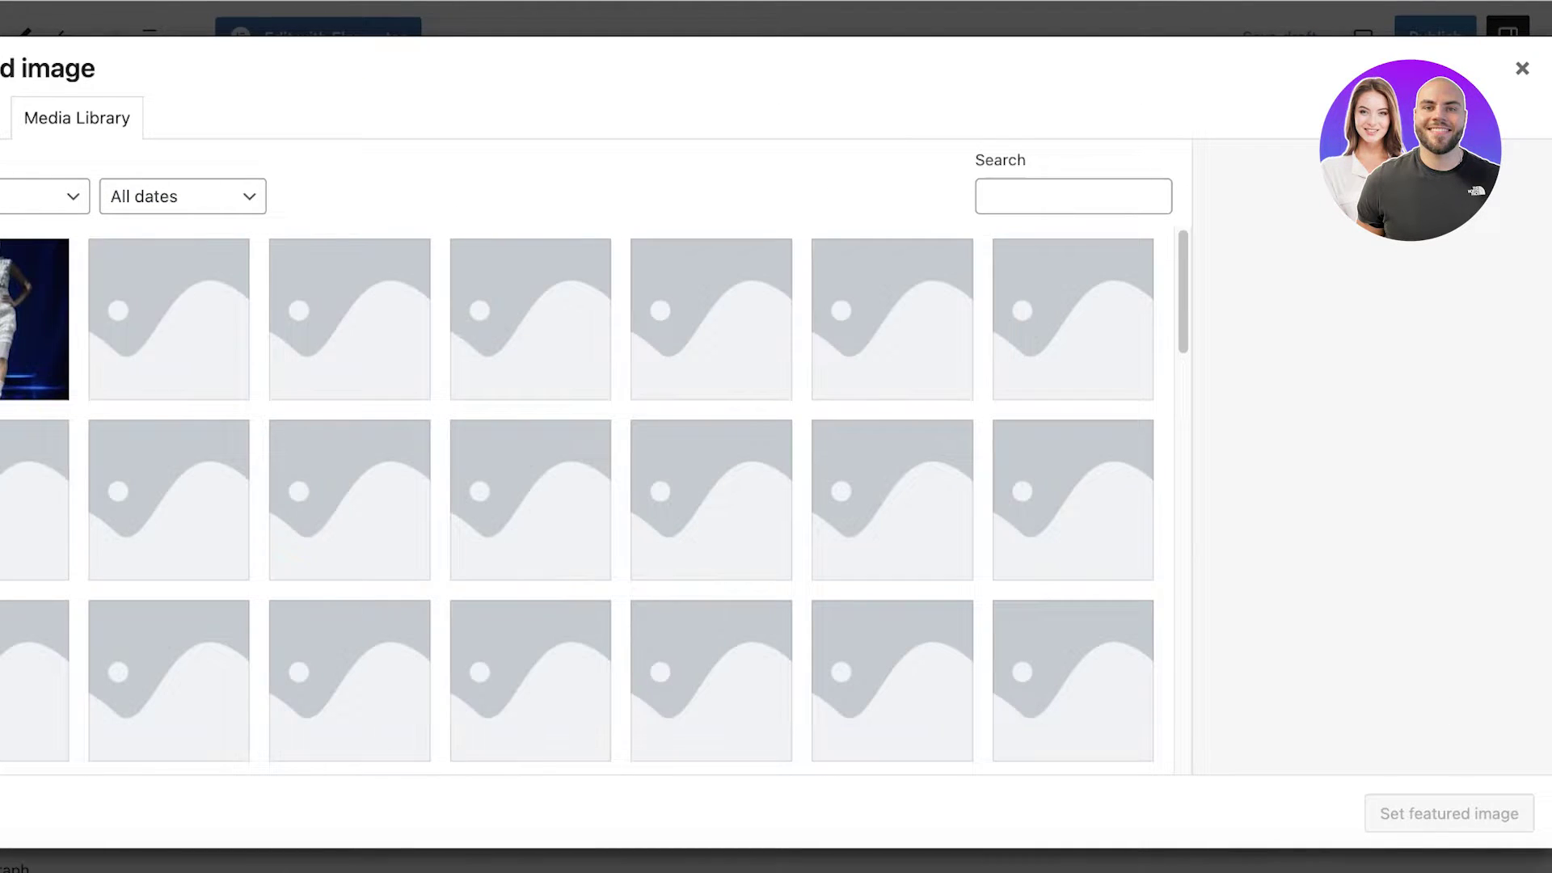
left_click(6, 118)
left_click(693, 449)
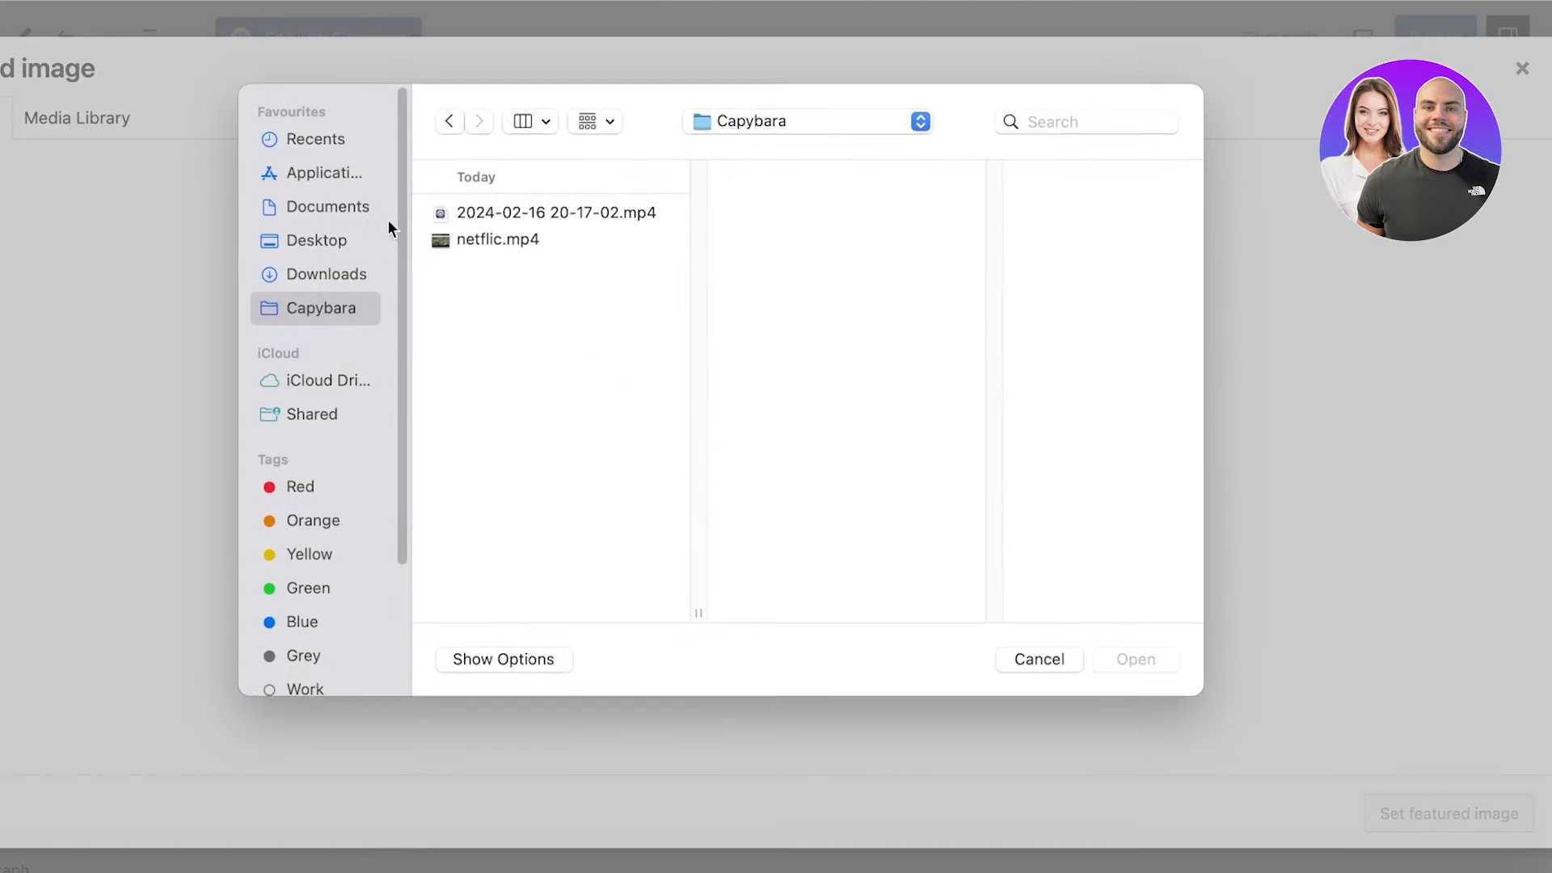
left_click(292, 246)
left_click(559, 217)
left_click(1140, 662)
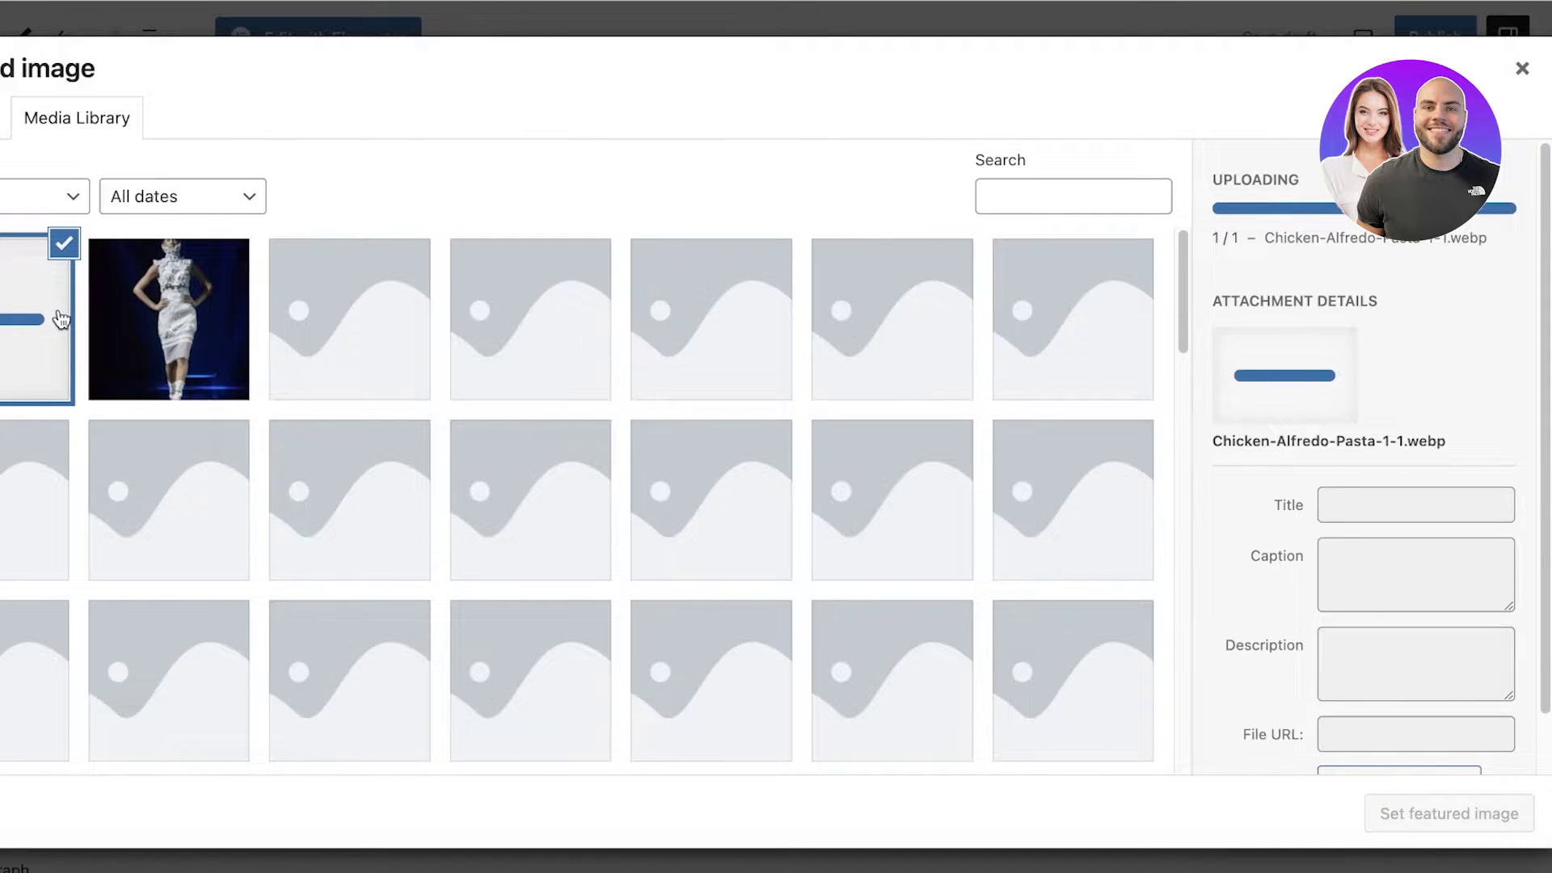
left_click(1449, 813)
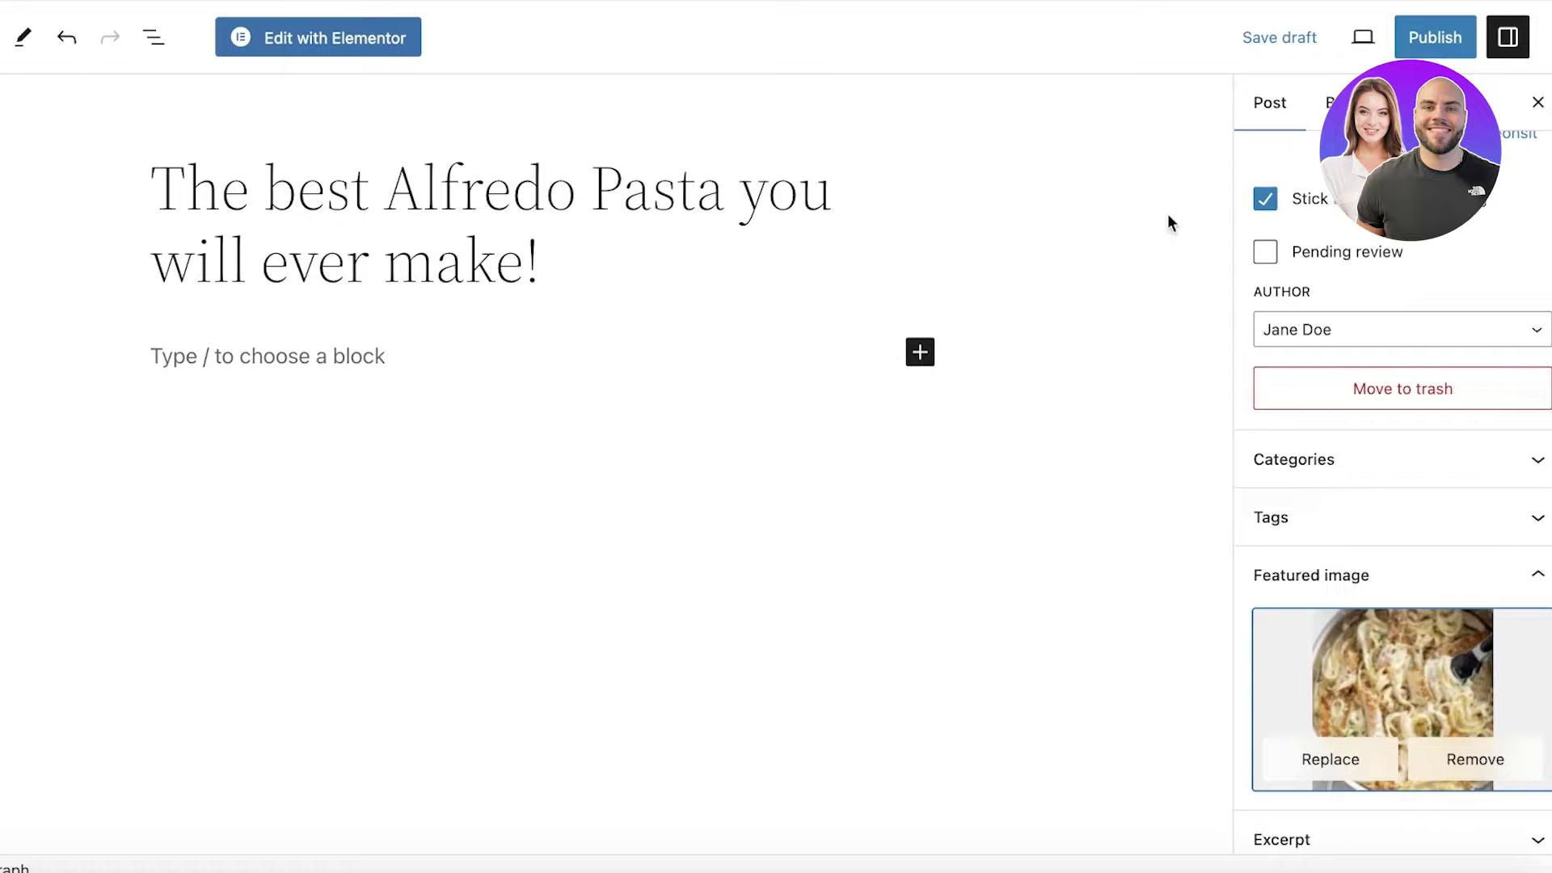
Step: Check the Discussion settings and bring up the block inserter
scroll(1390, 663, "down", 2)
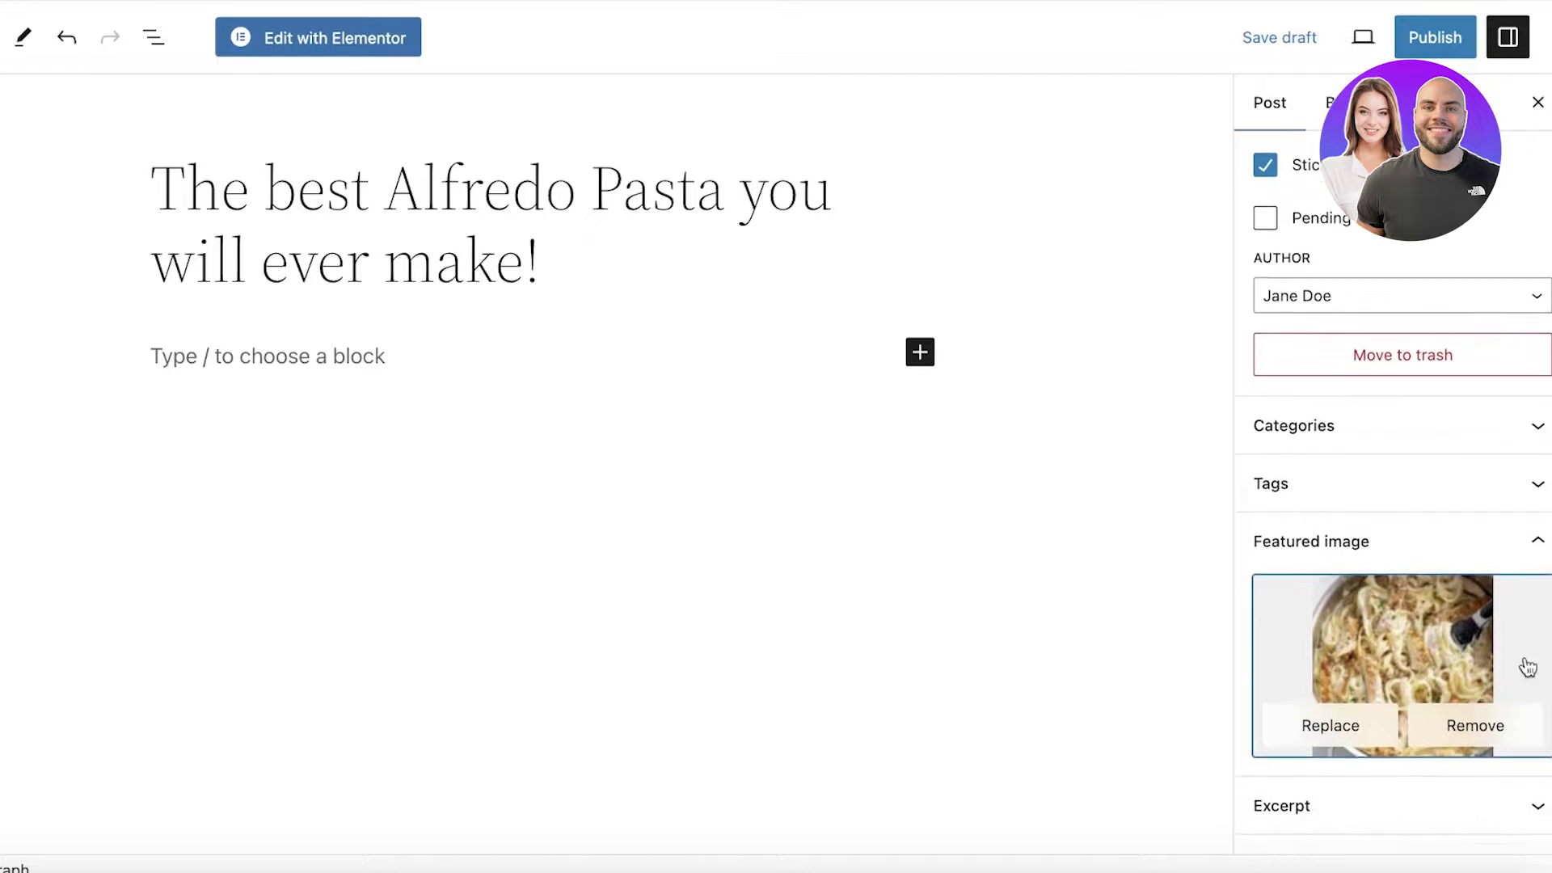
left_click(1297, 804)
left_click(1347, 686)
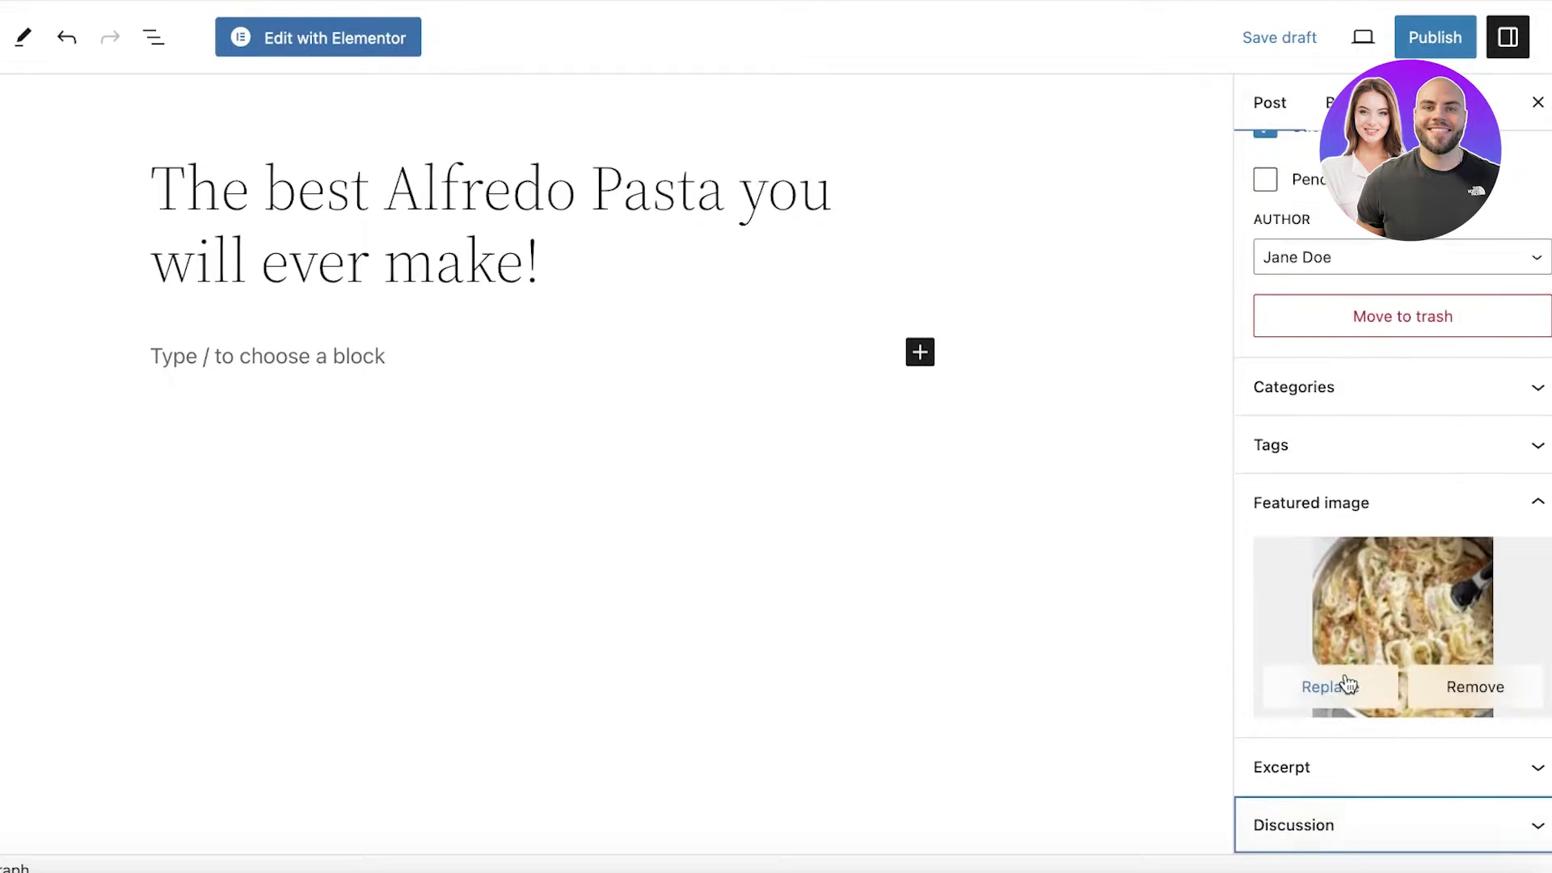
left_click(7, 25)
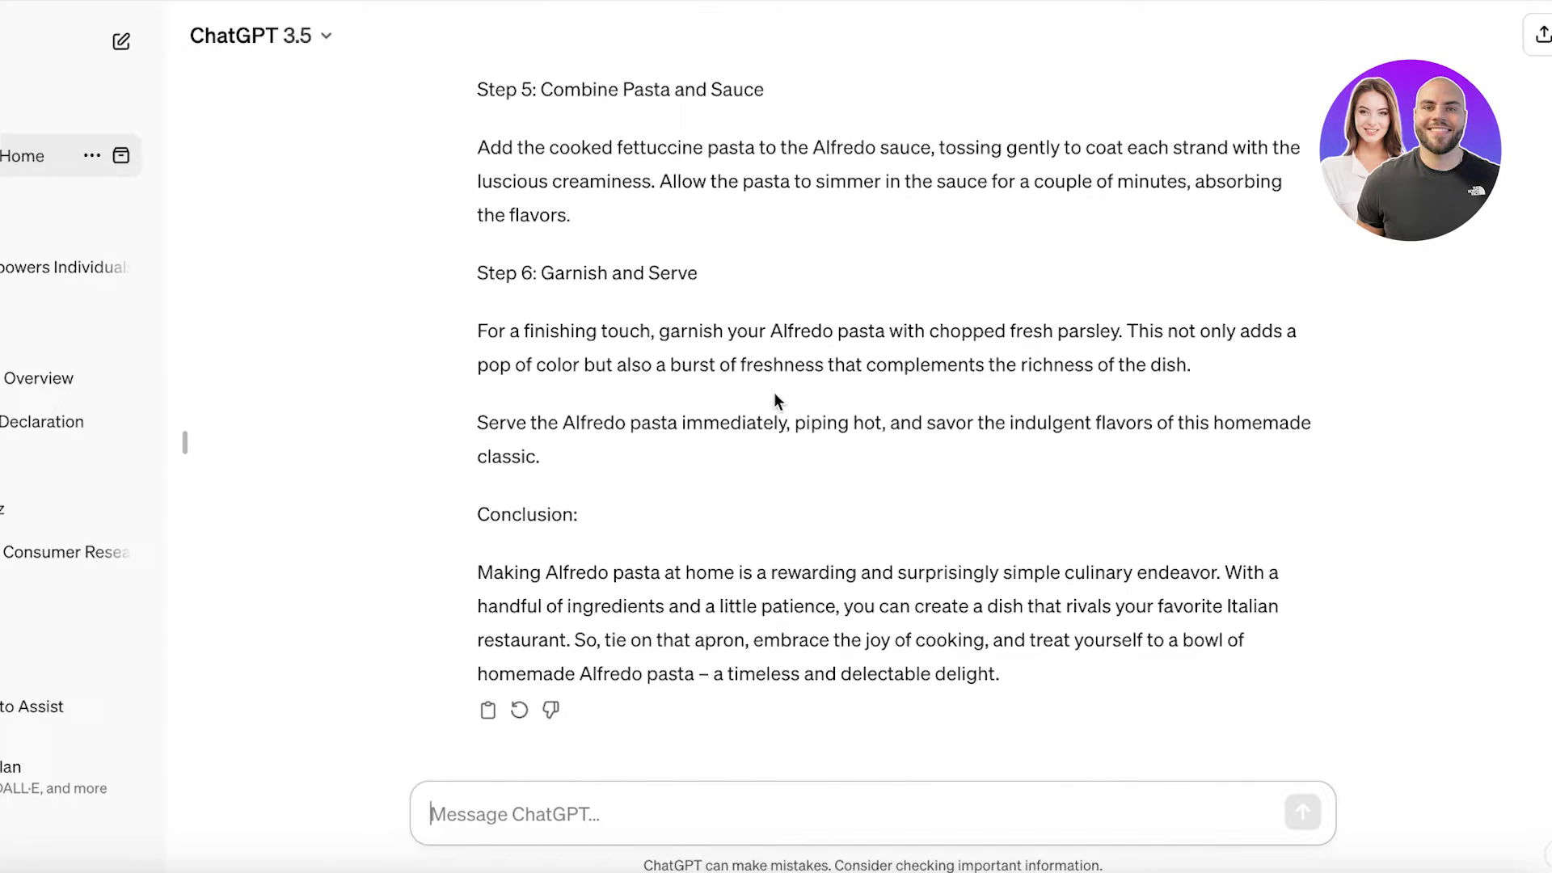
Step: Copy the Introduction paragraph from ChatGPT's Alfredo pasta reply
scroll(591, 418, "up", 15)
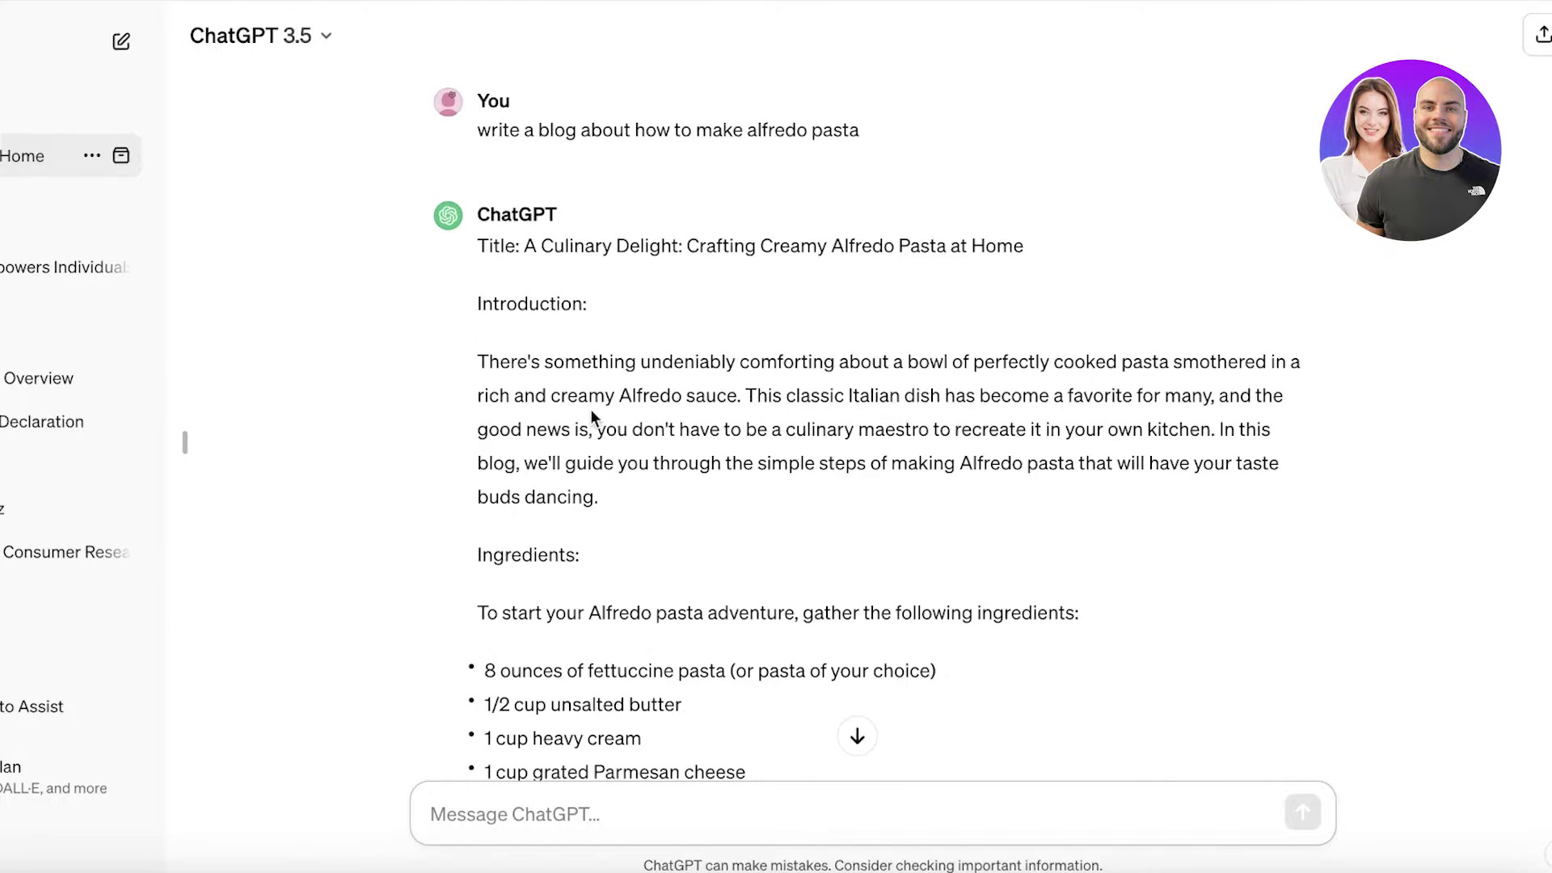
scroll(481, 291, "down", 3)
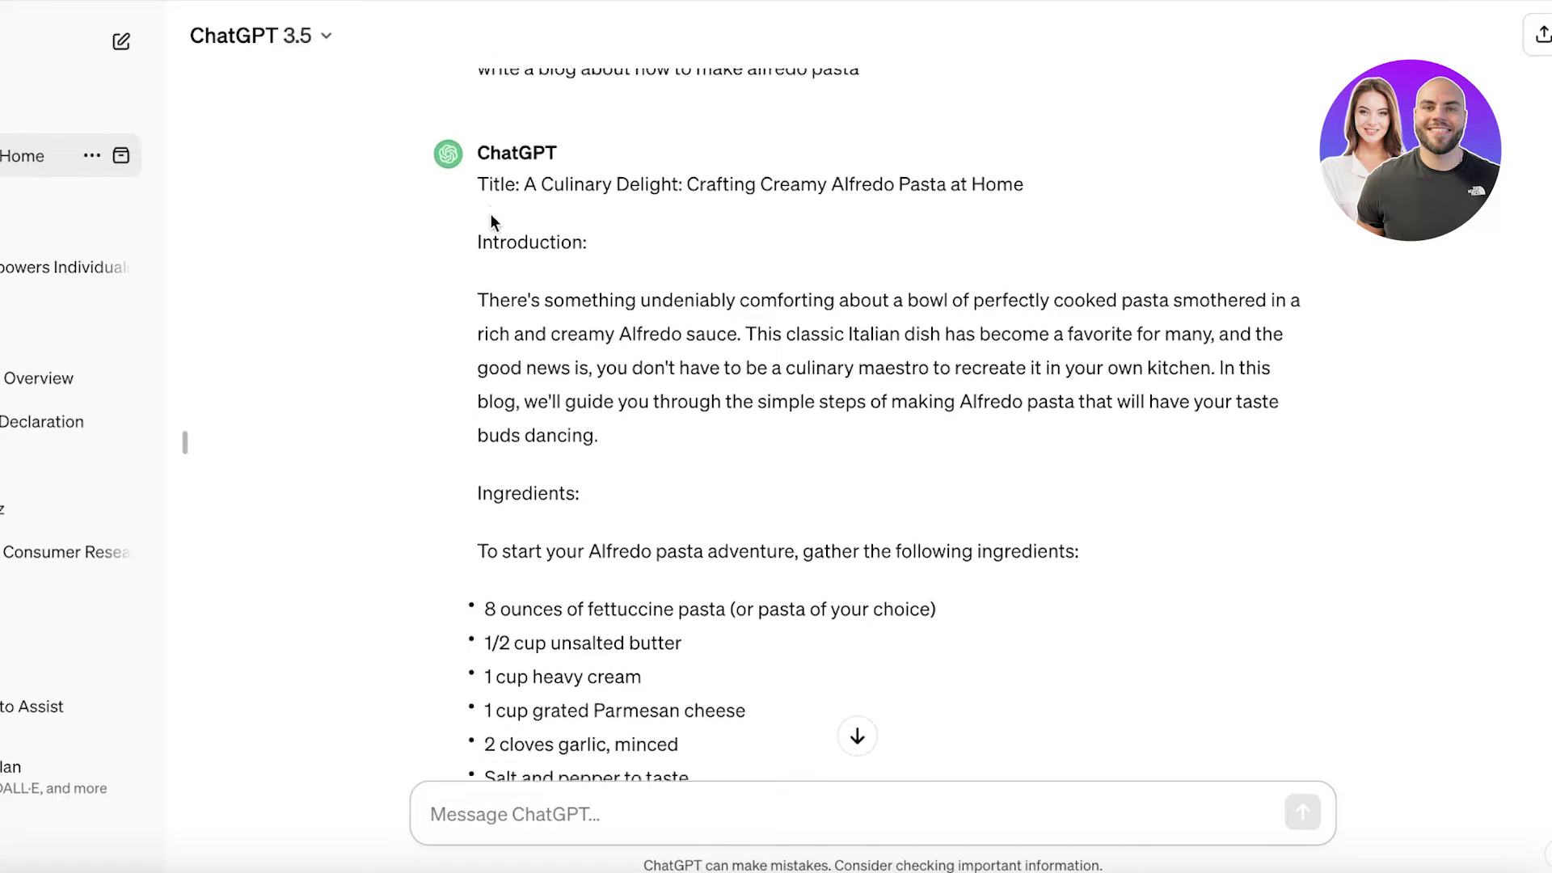
left_click_drag(480, 125, 682, 264)
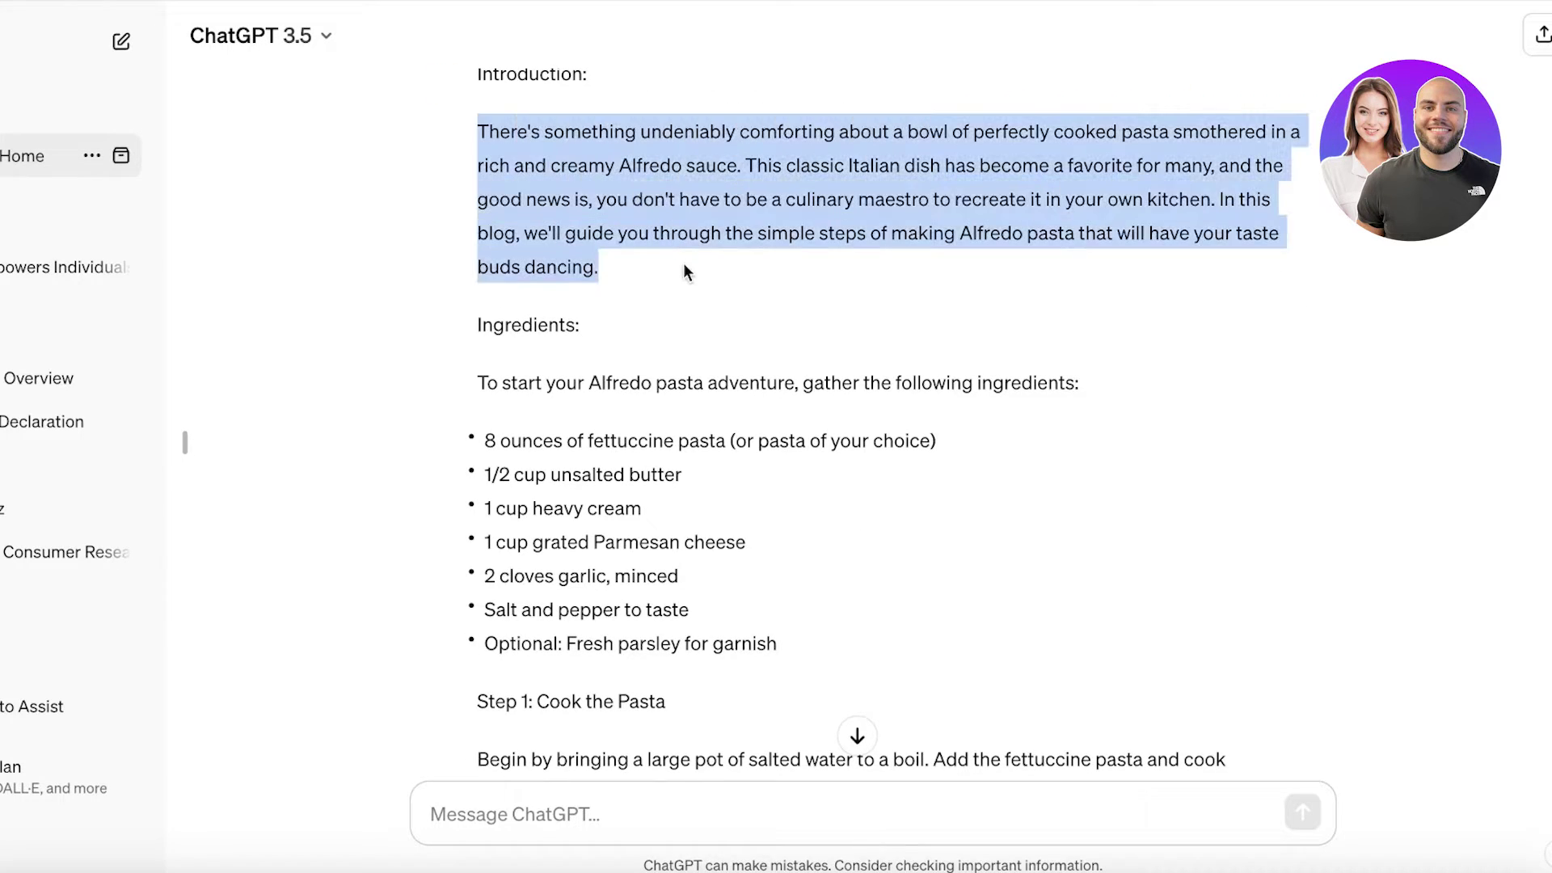
right_click(585, 260)
left_click(590, 278)
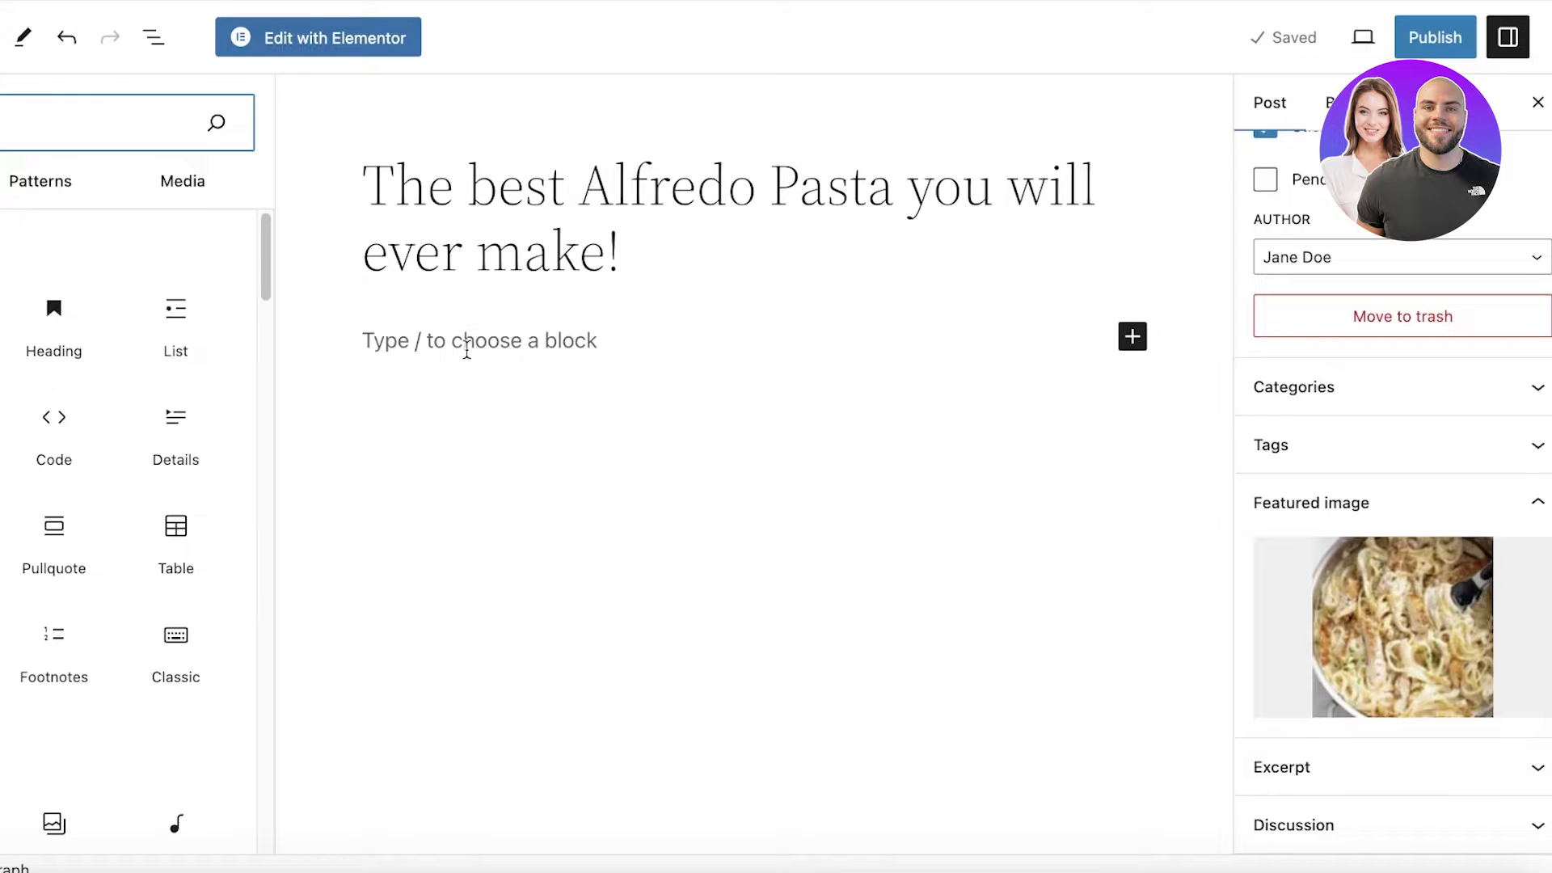
left_click(469, 347)
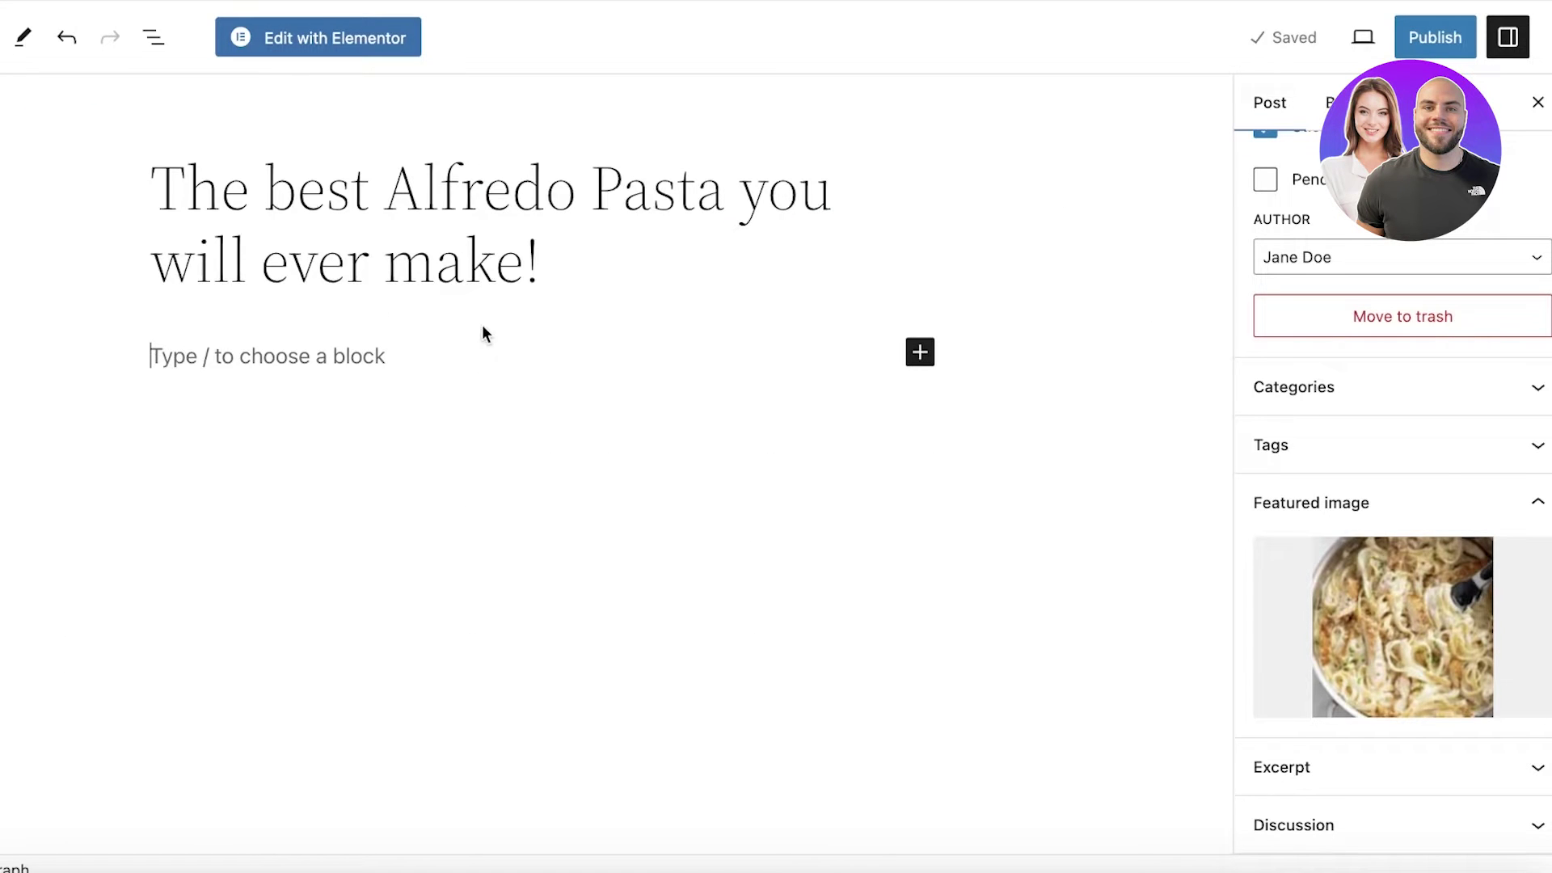
Step: Paste the introduction as the post's first paragraph with an empty paragraph above it
right_click(278, 369)
left_click(312, 471)
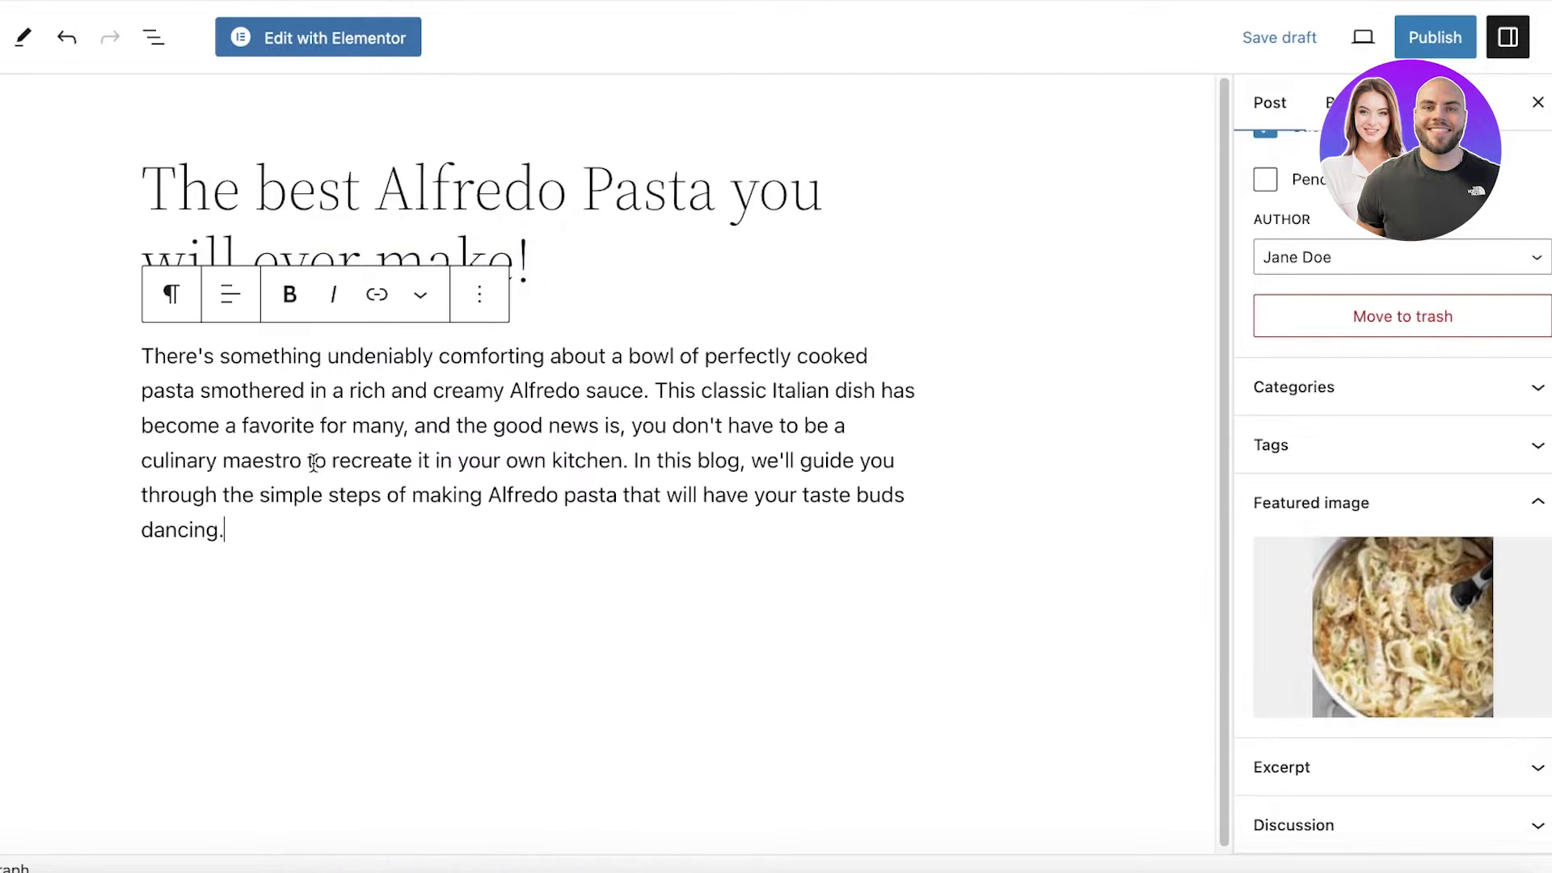
left_click(319, 537)
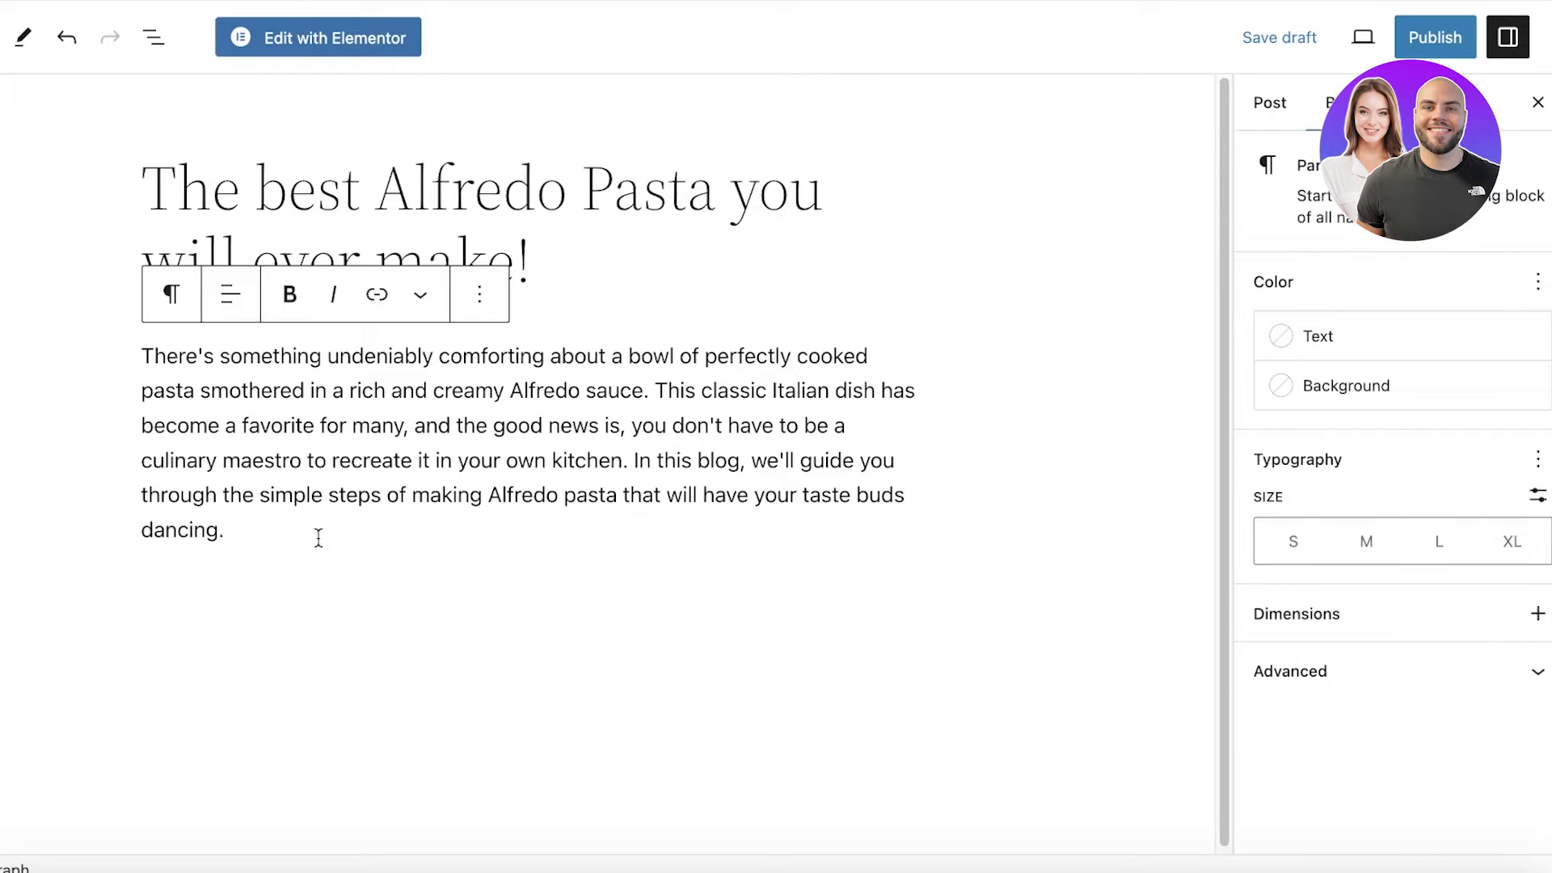
key("Return")
scroll(763, 558, "down", 1)
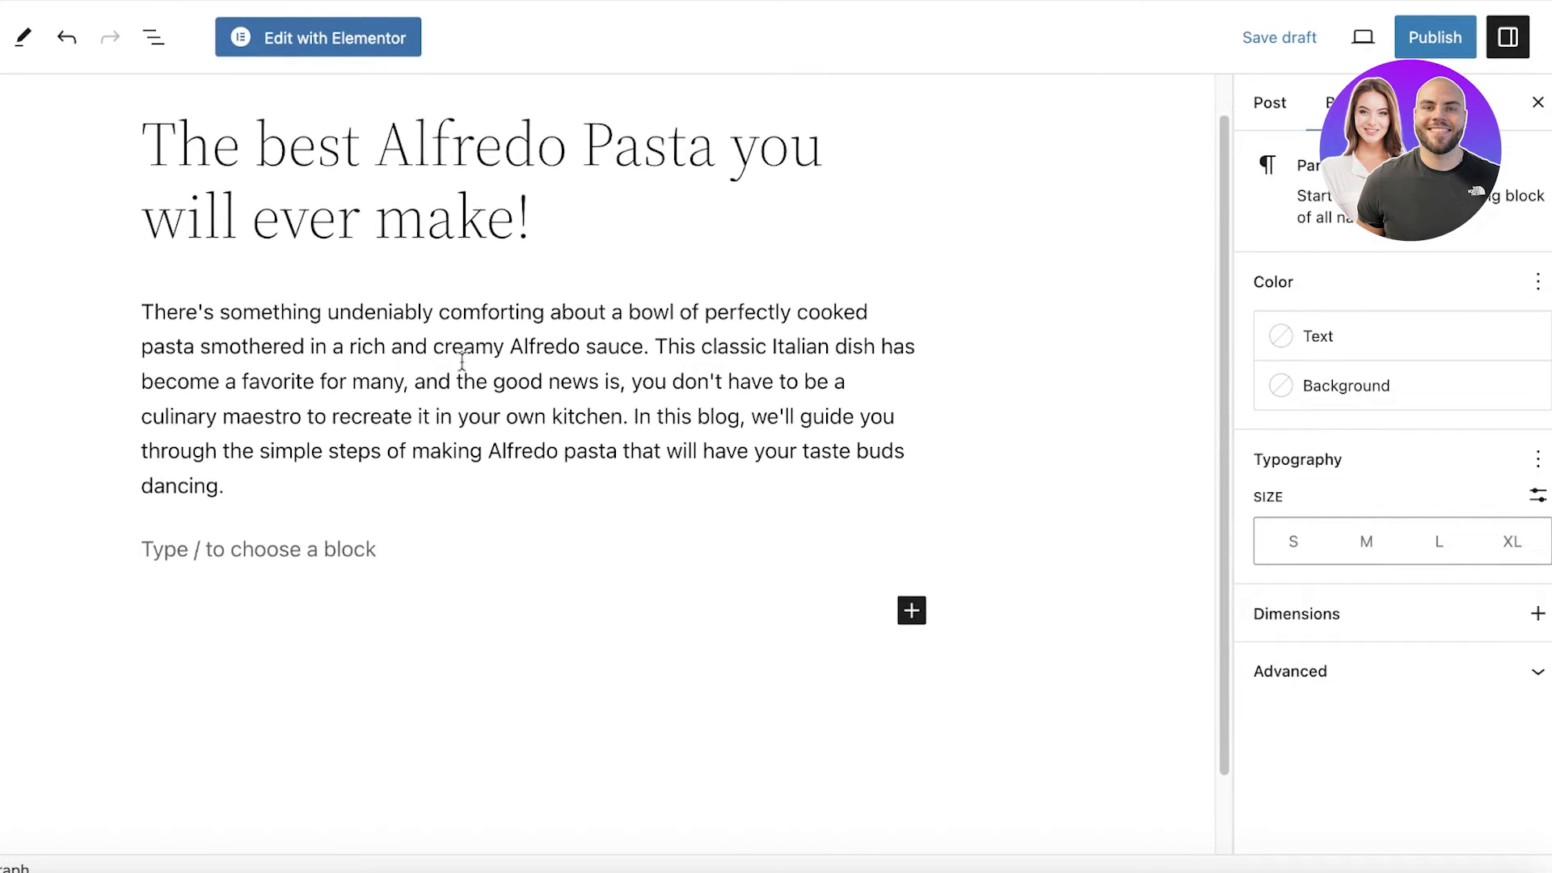
left_click(321, 291)
left_click(143, 312)
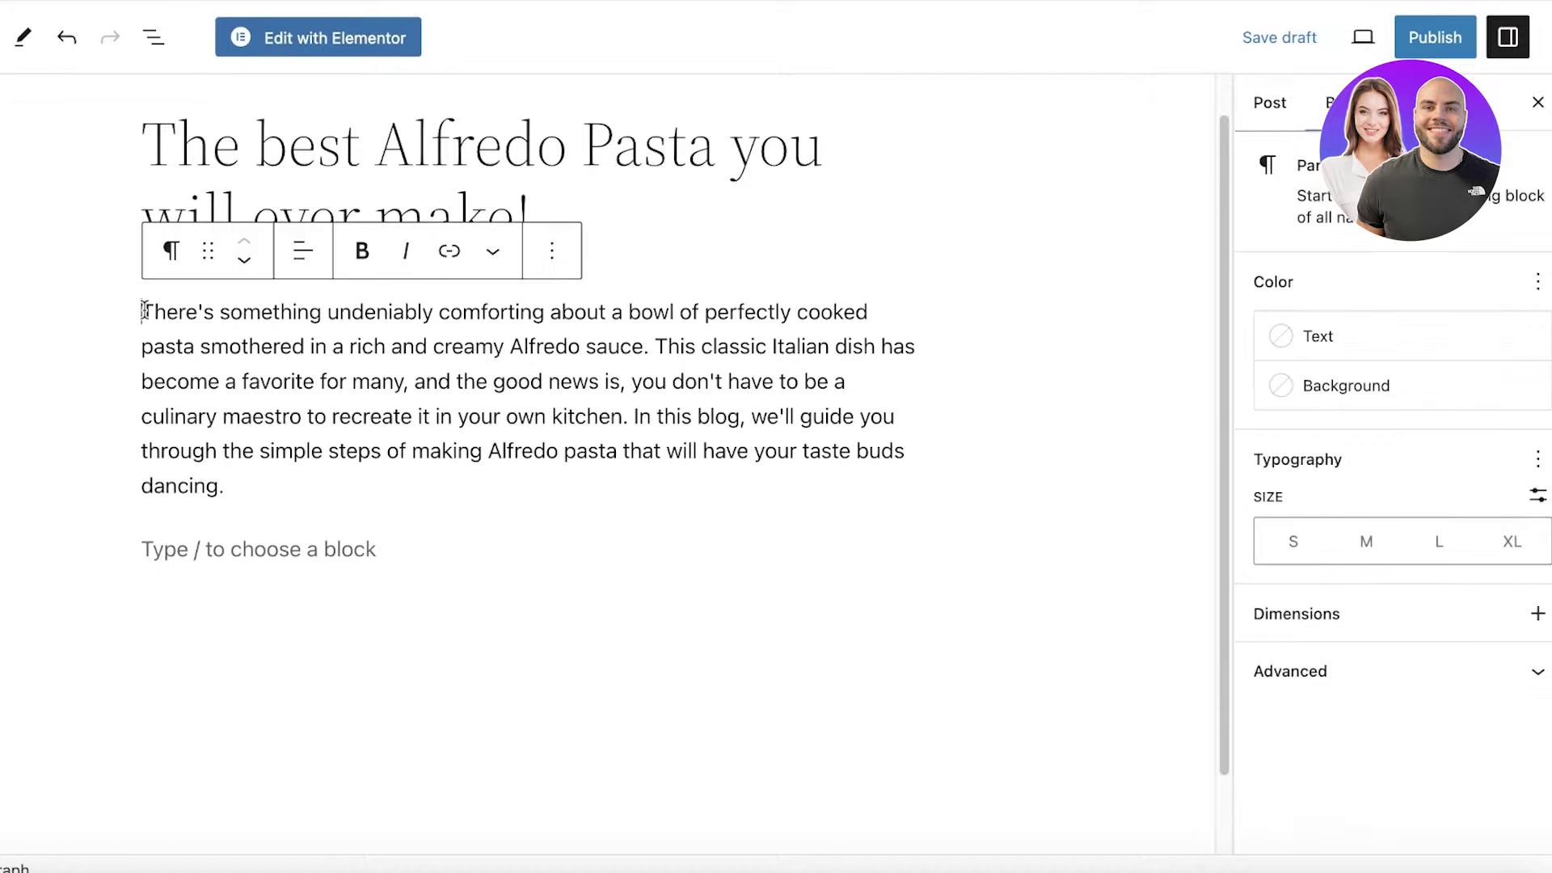
key("Return")
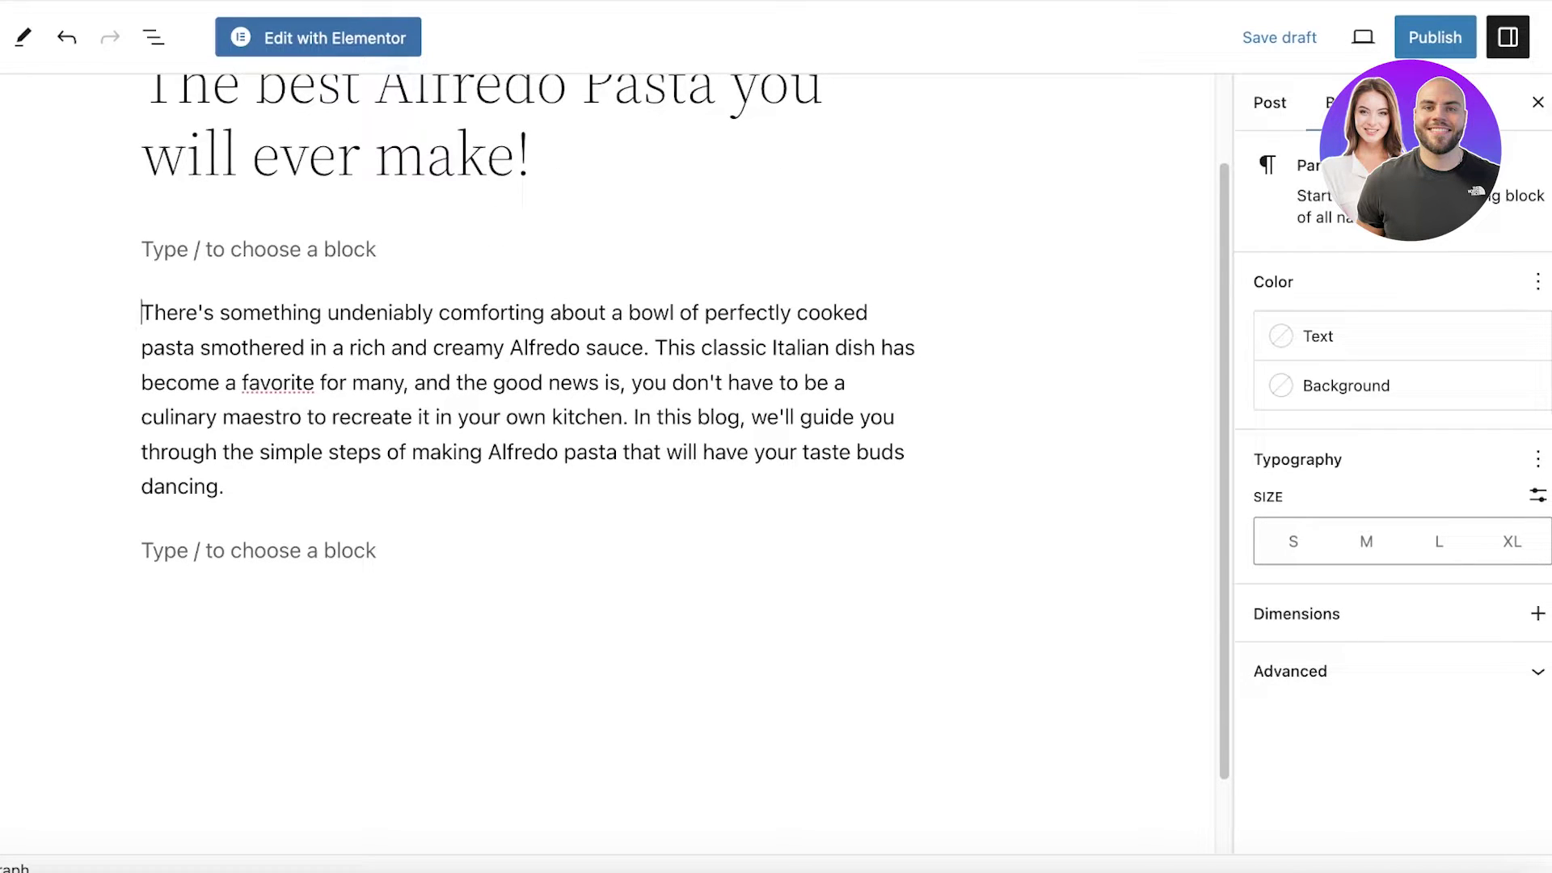
Step: Add empty blocks below the introduction paragraph
left_click(2, 37)
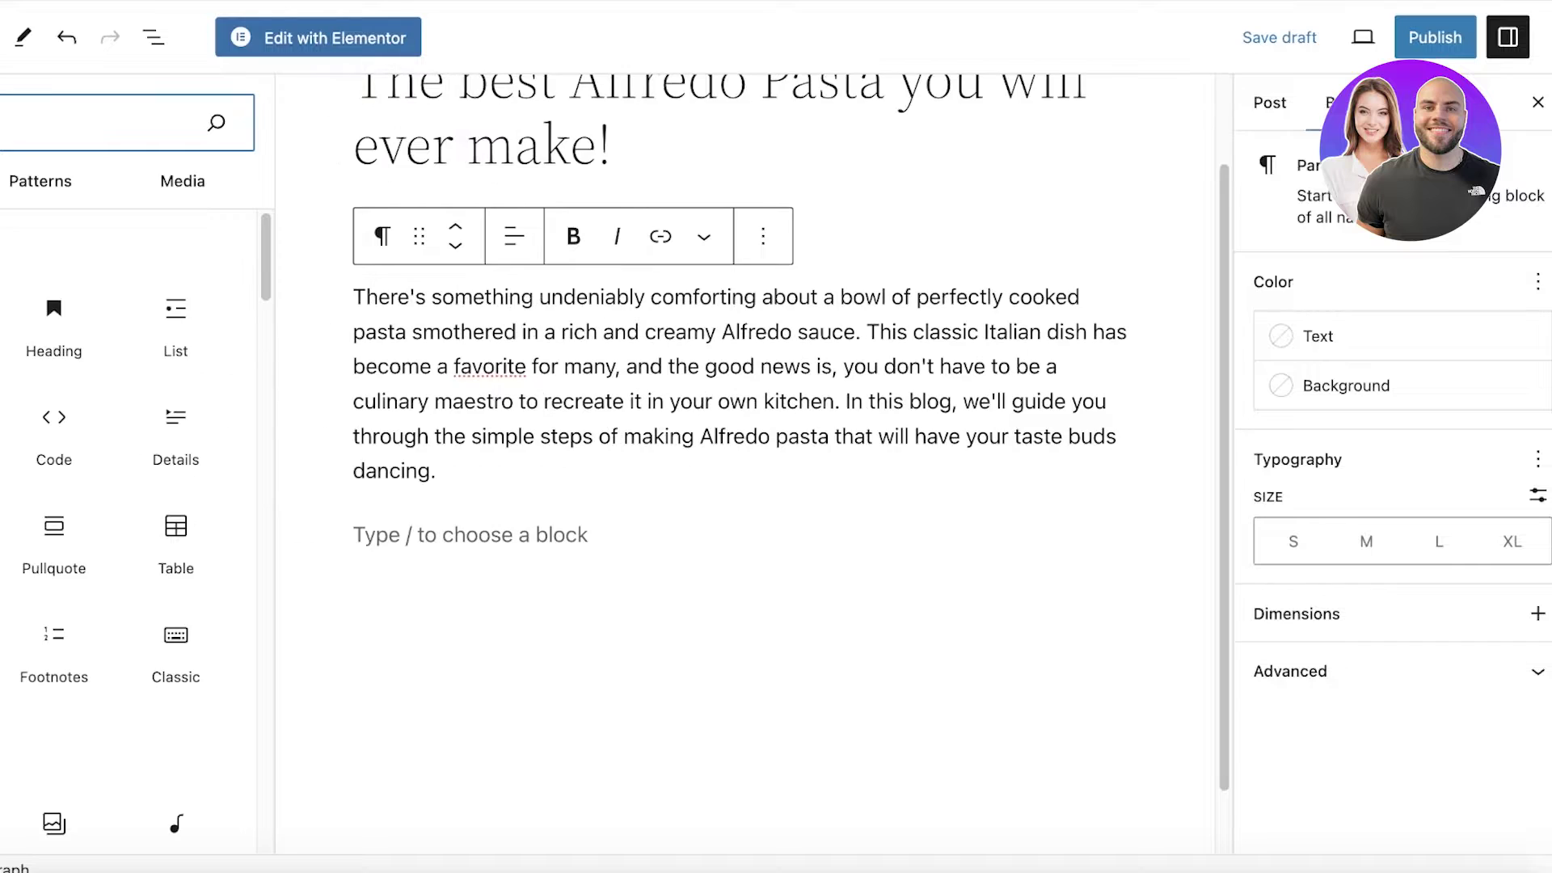
left_click(118, 340)
left_click(426, 529)
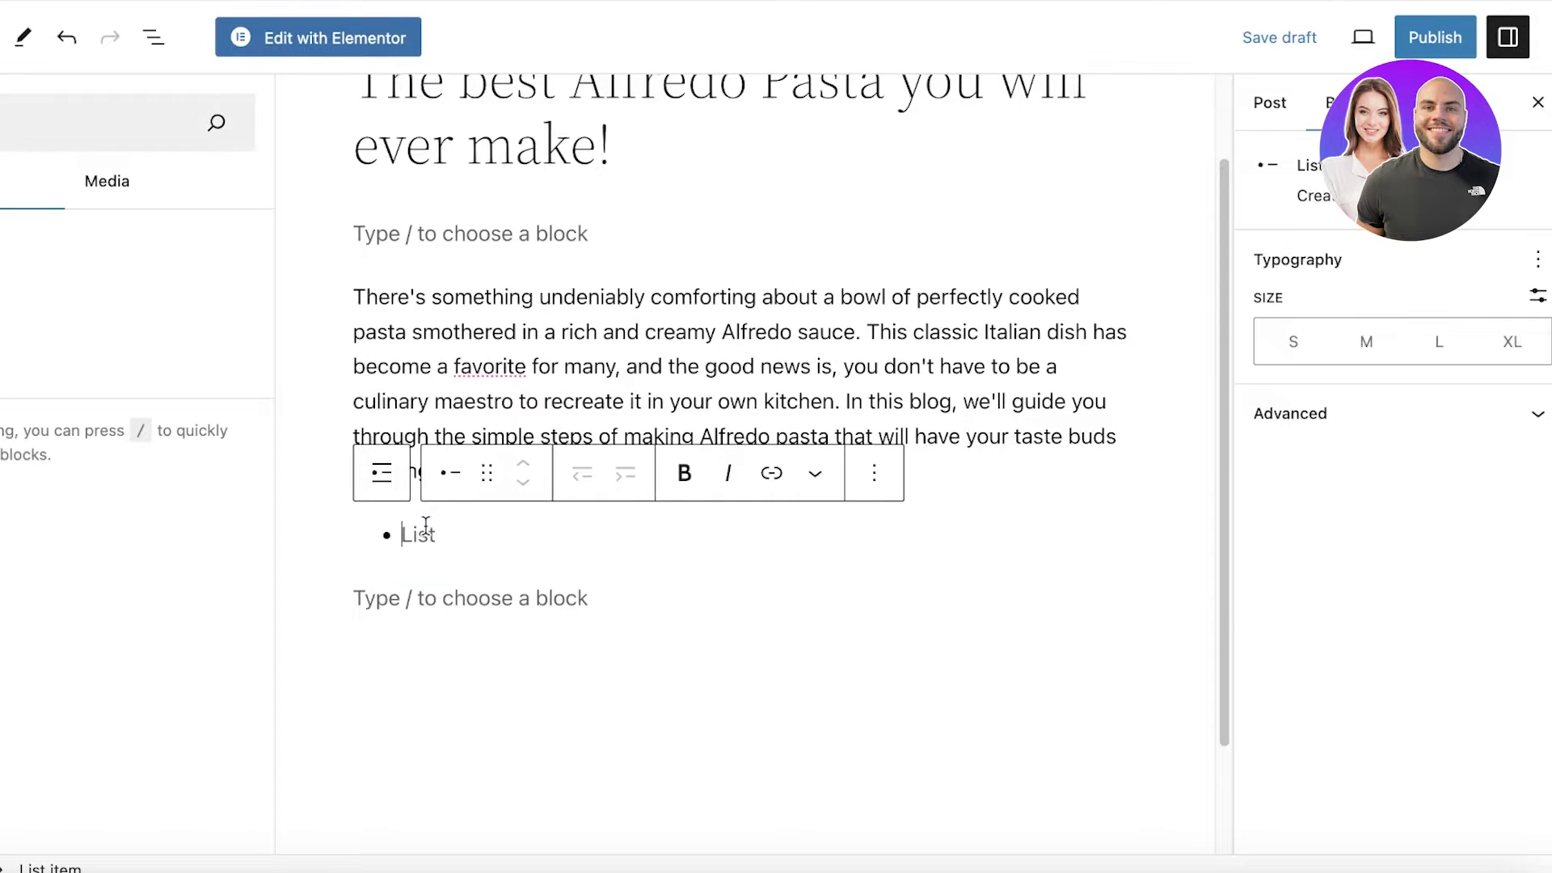
key("BackSpace")
type(".")
key("Return")
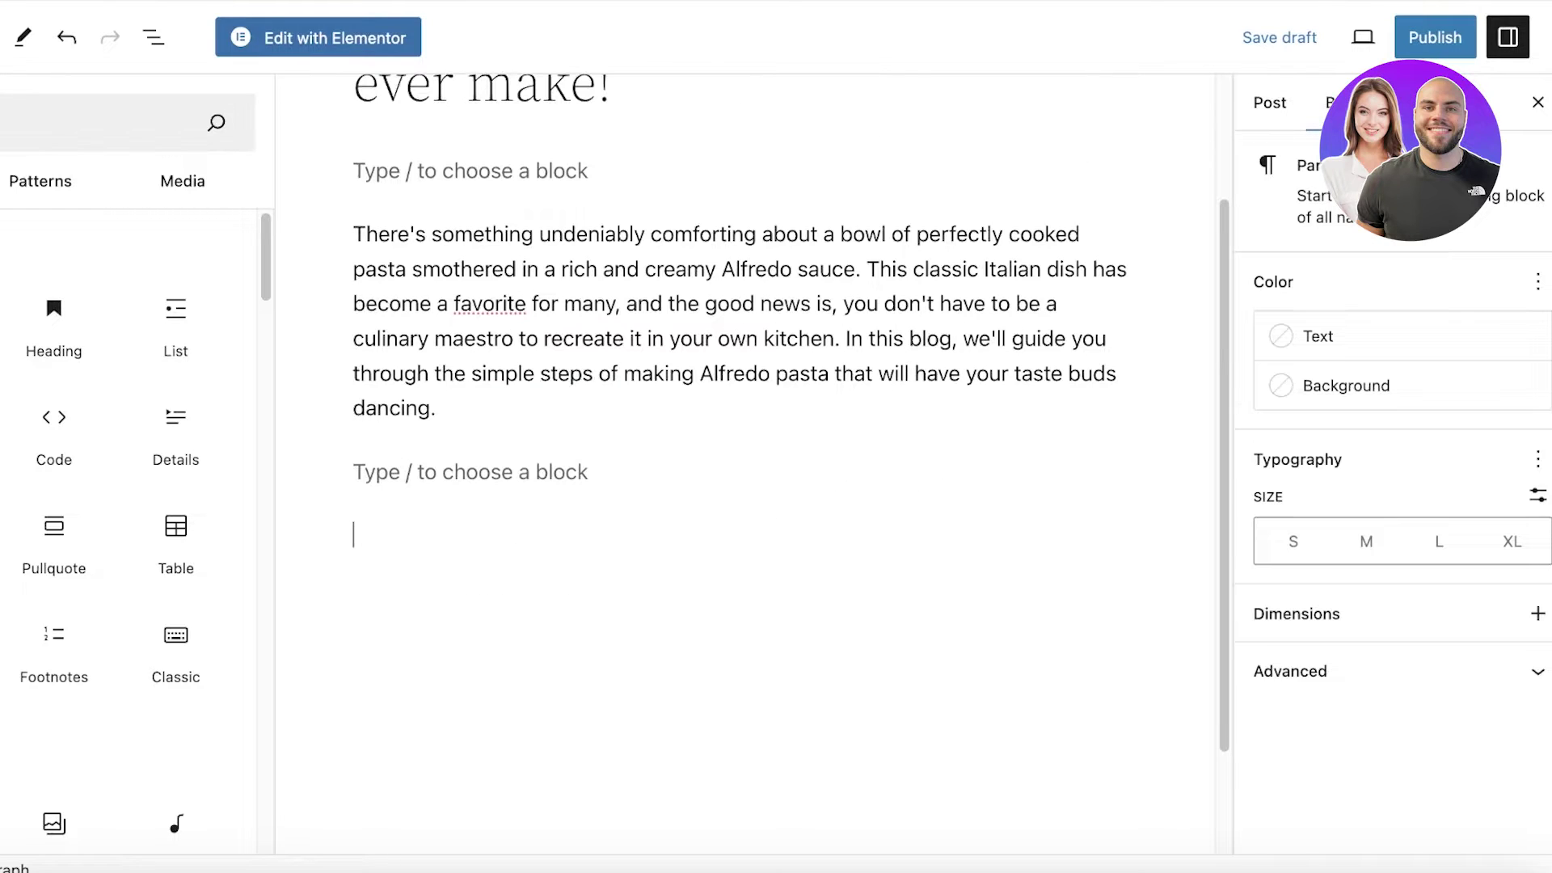
key("Return")
Step: Copy ChatGPT's Ingredients section through the parsley line
key("ctrl+Tab")
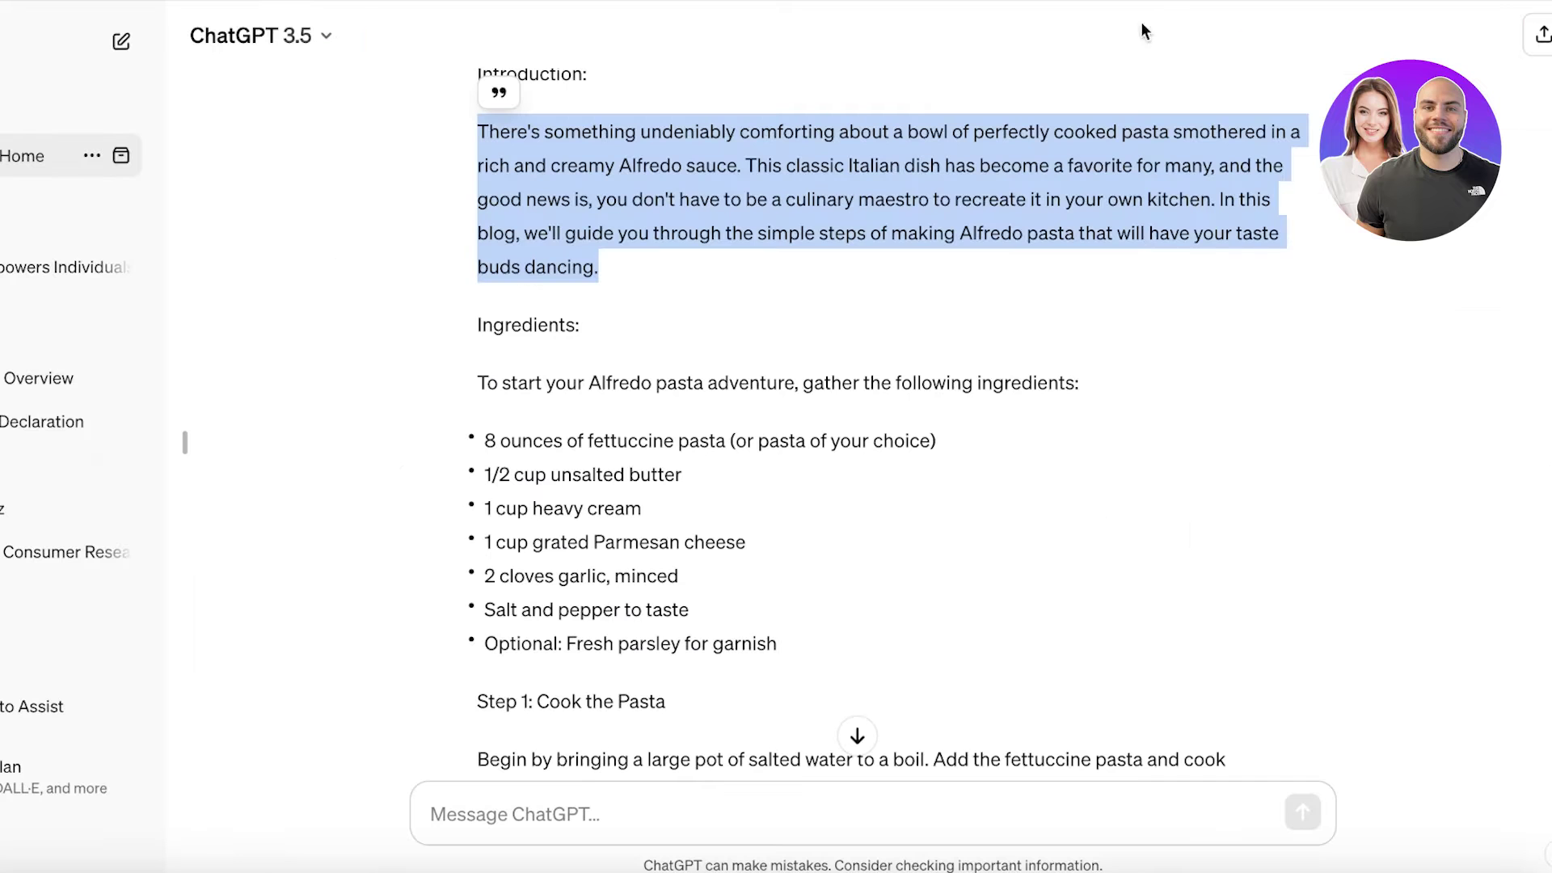
left_click(391, 416)
left_click_drag(478, 324, 790, 647)
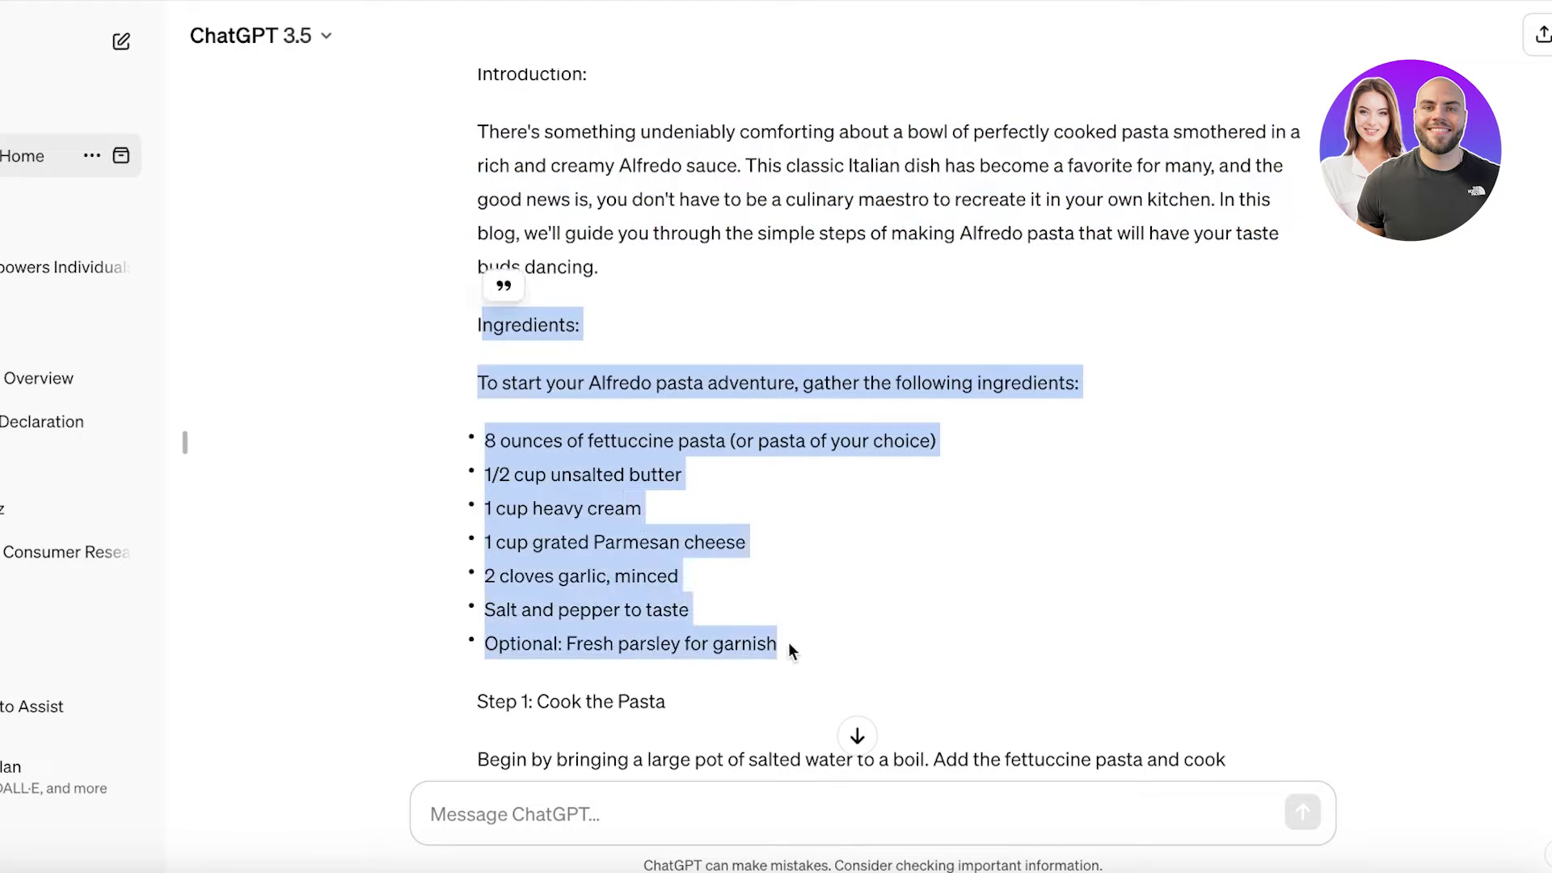
right_click(790, 648)
left_click(727, 550)
key("ctrl+Tab")
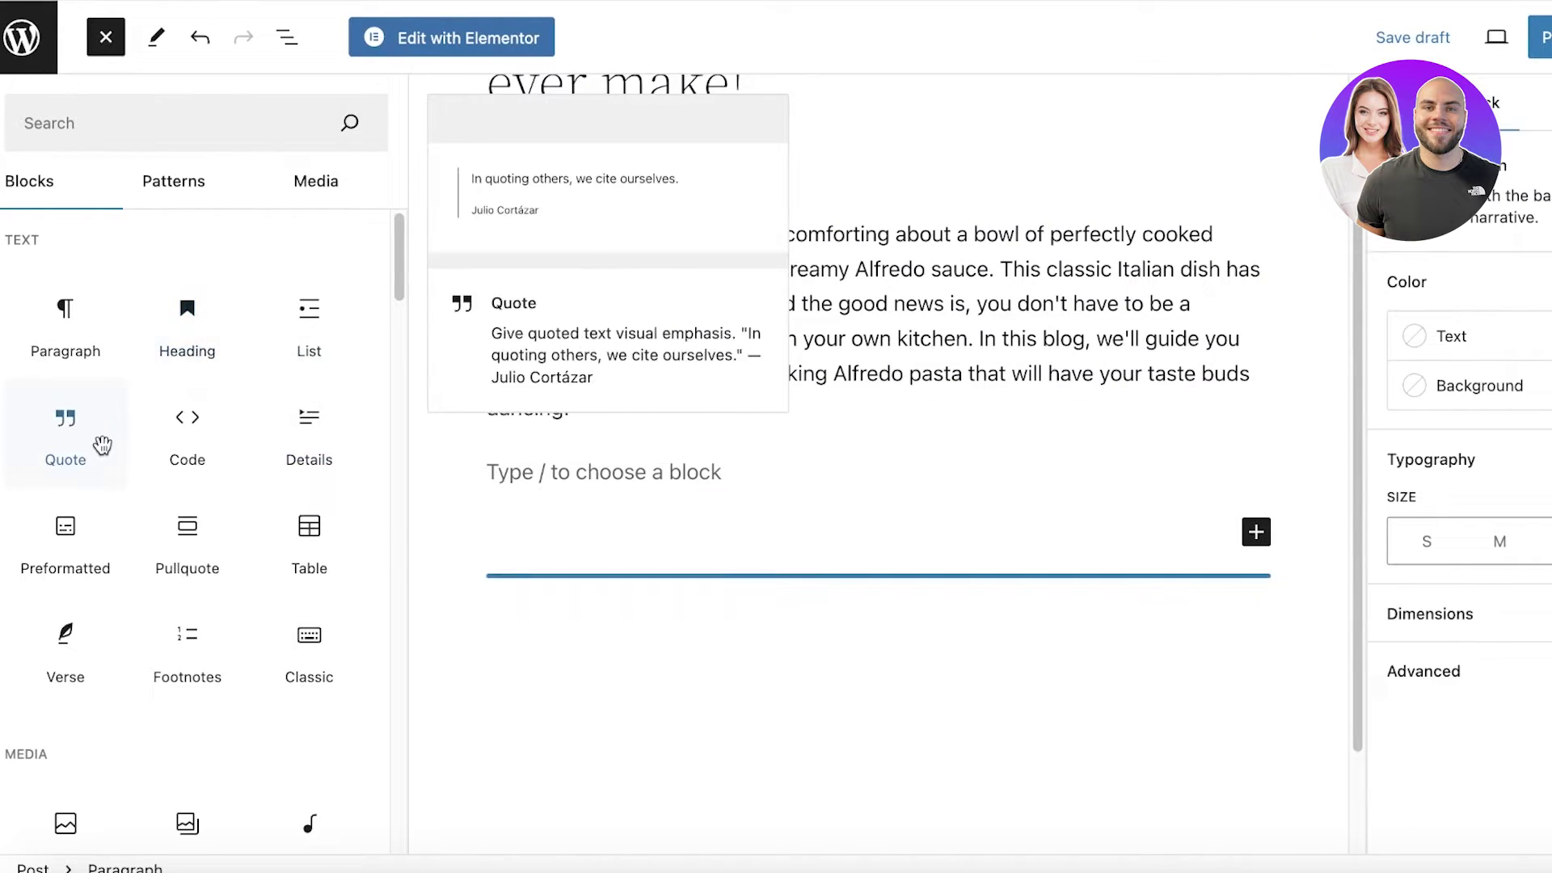
Step: Paste the ingredients into a list block and delete its 'Ingredients:' item
left_click(312, 334)
left_click(583, 536)
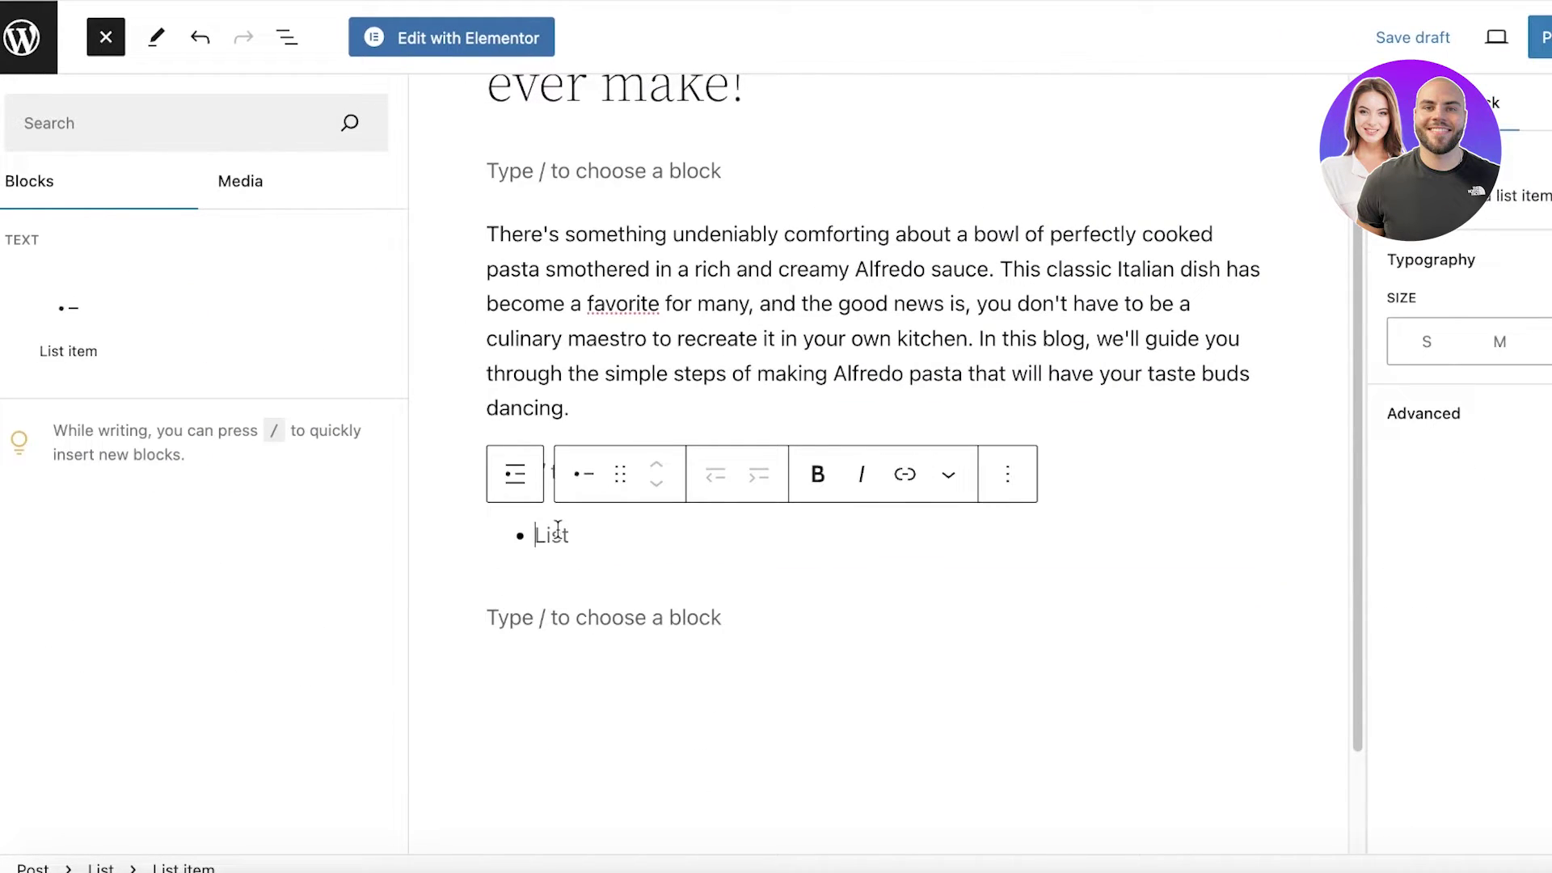
key("ctrl+v")
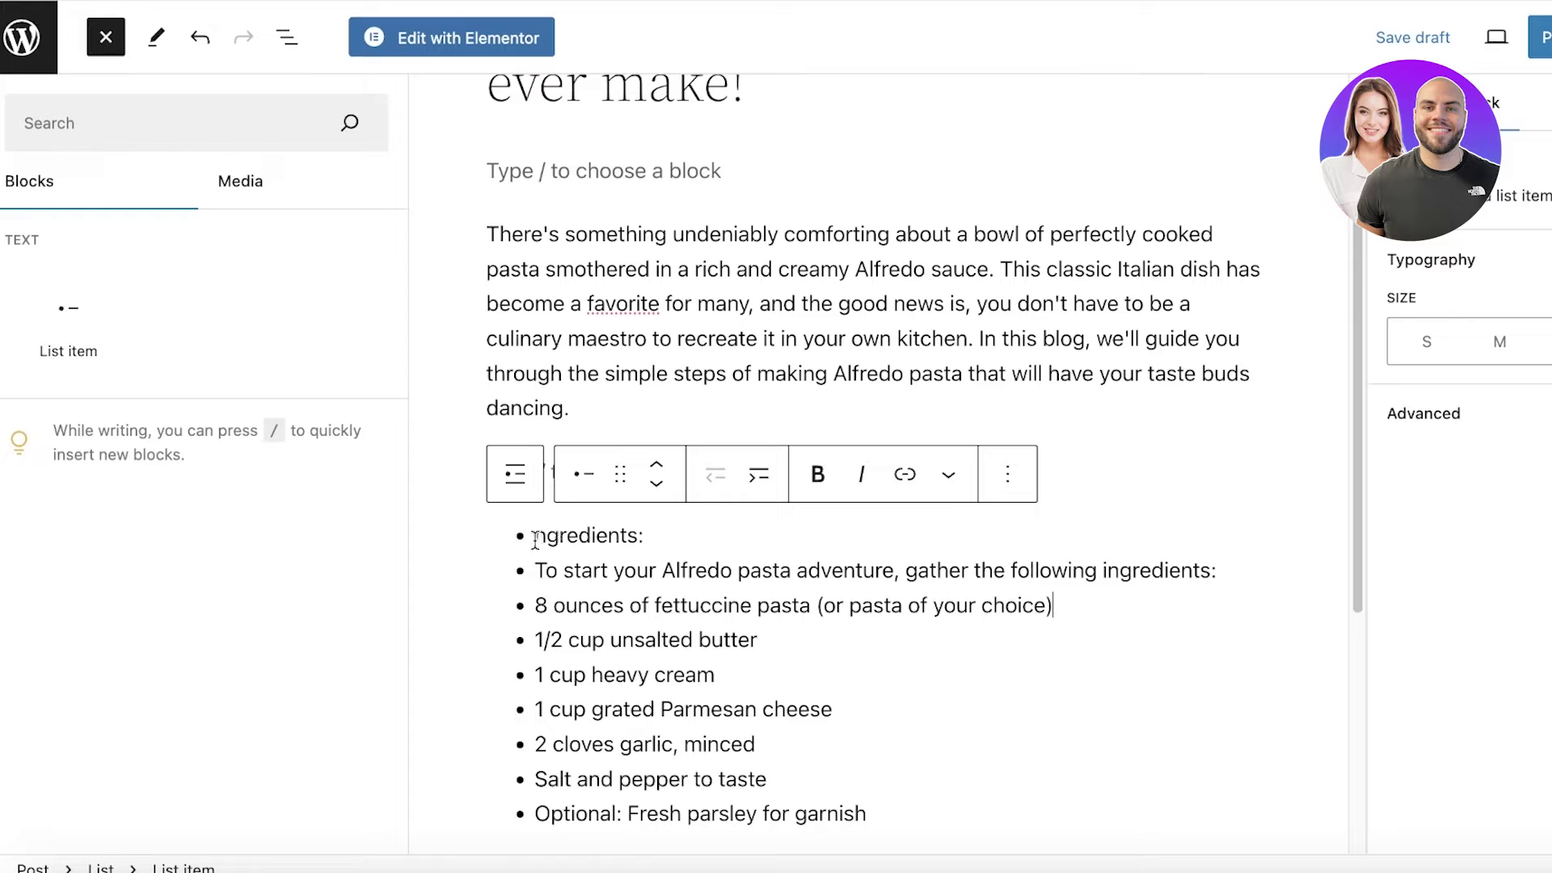
left_click(535, 537)
type("I")
left_click(524, 537)
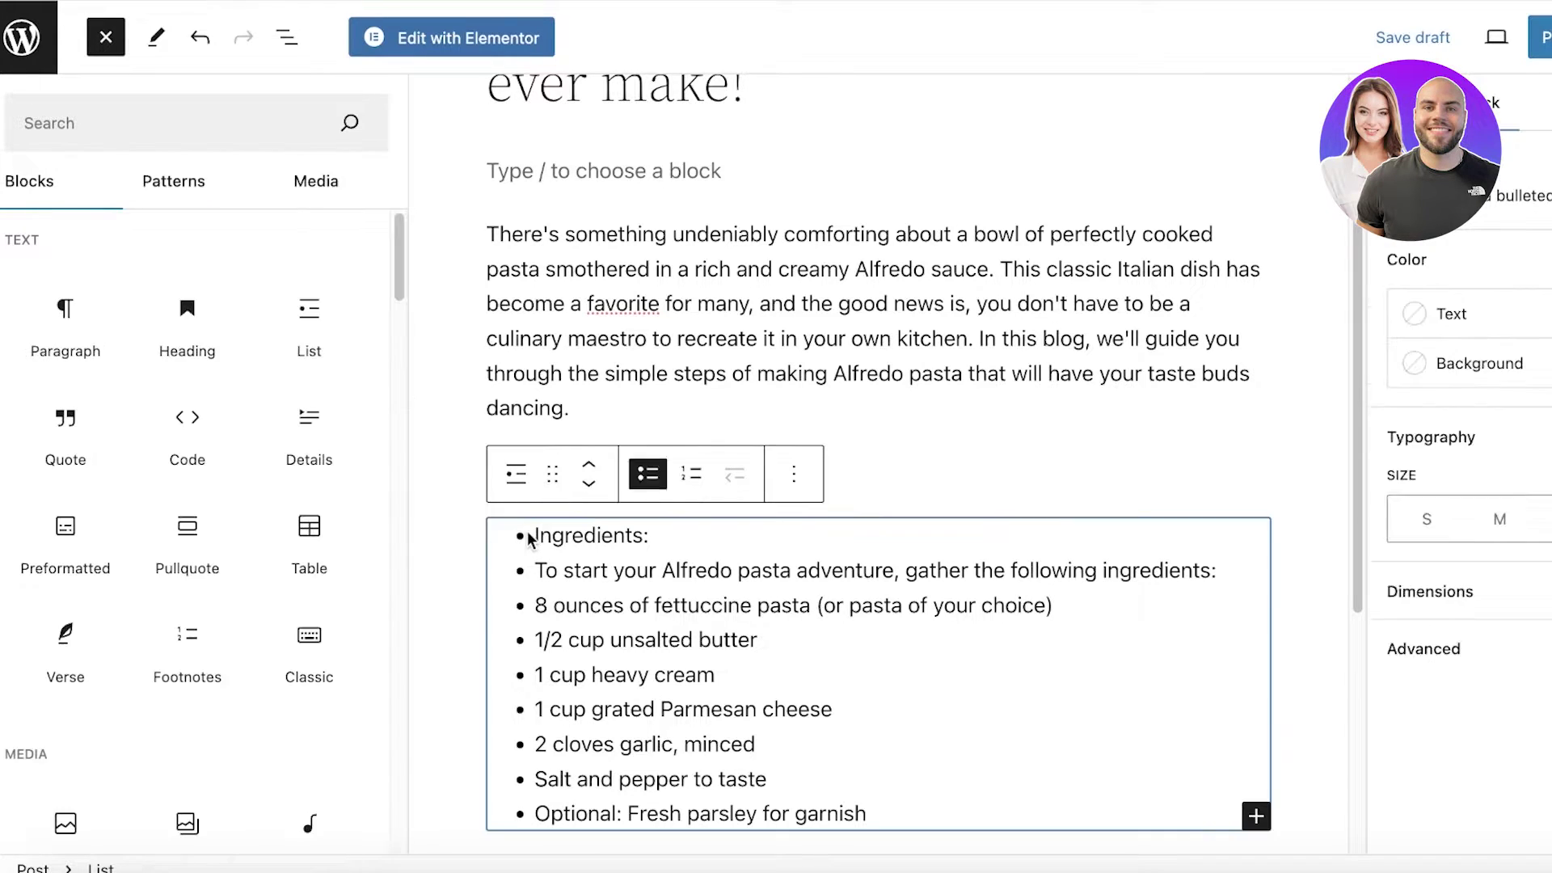
left_click(523, 542)
left_click(683, 566)
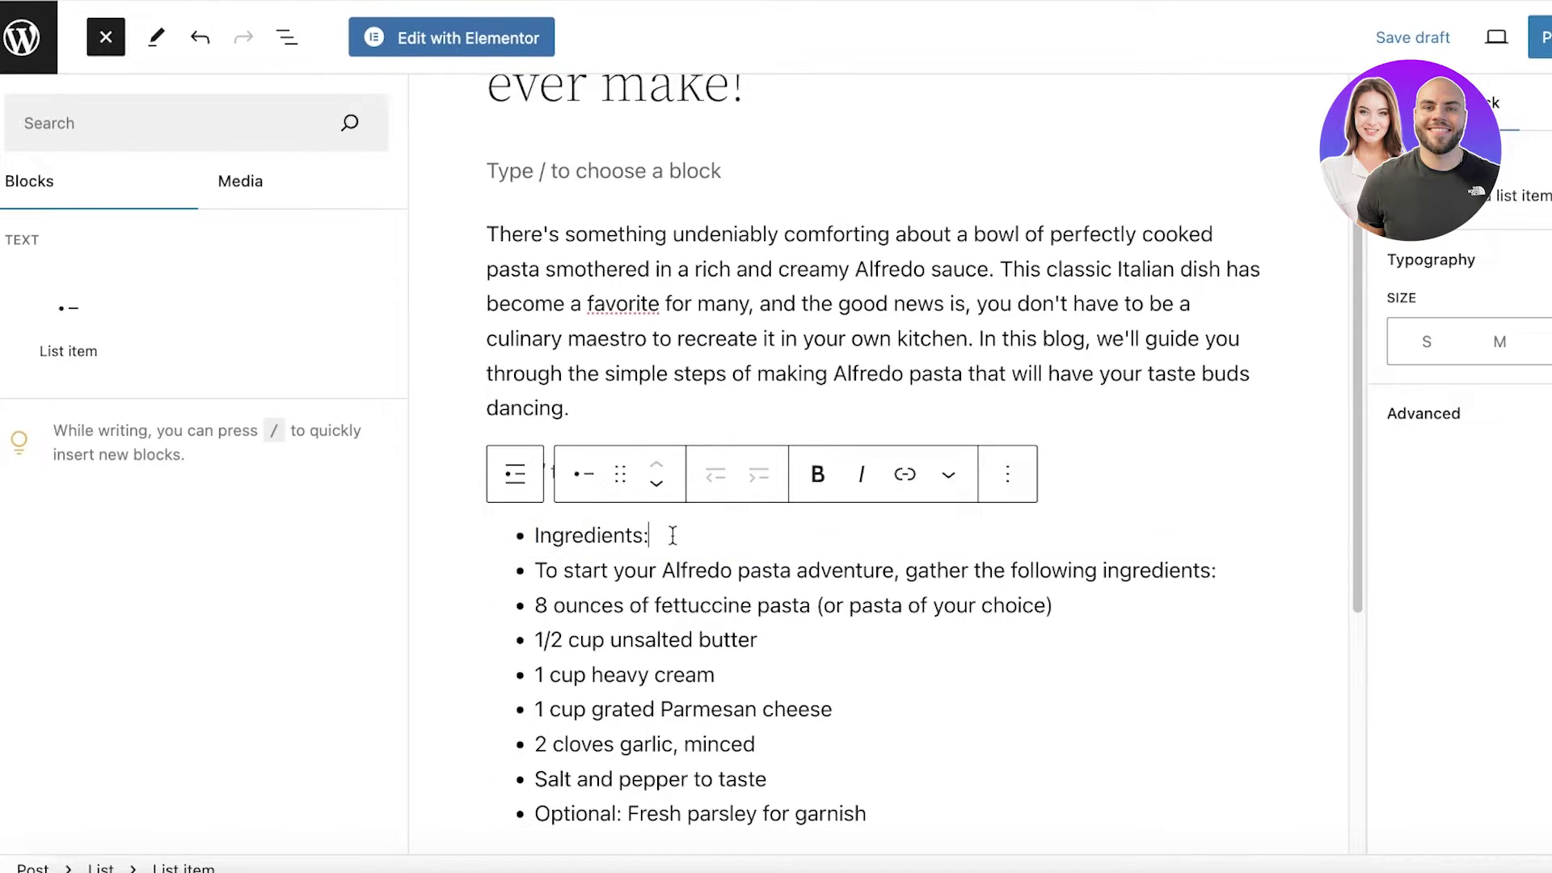
type("==")
left_click_drag(644, 536, 443, 541)
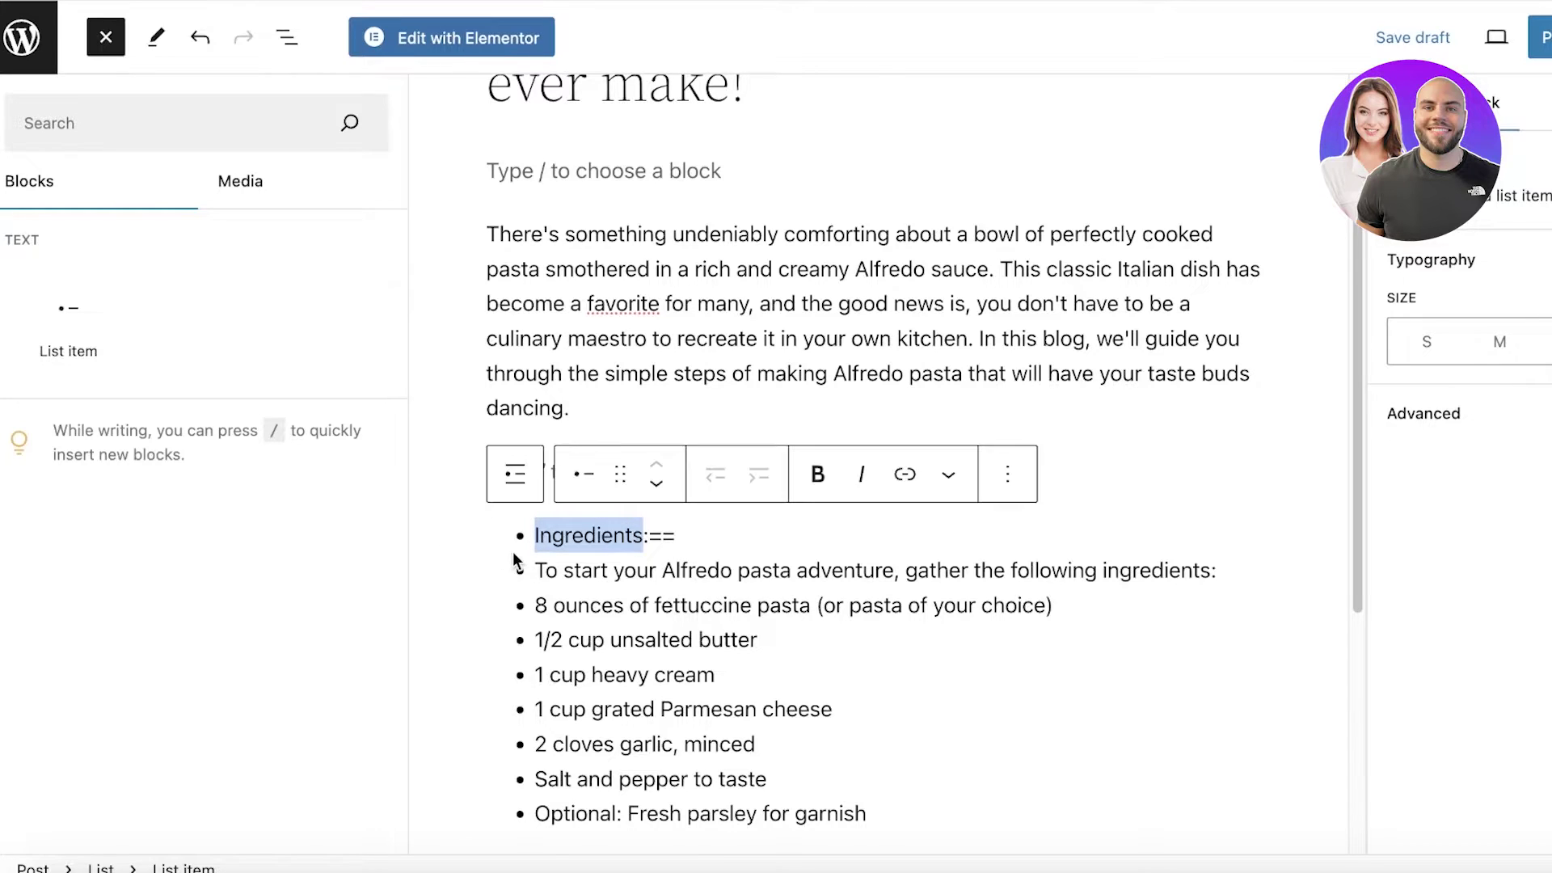
key("BackSpace")
key("BackSpace")
key("Delete")
key("Delete")
key("Delete")
Step: Move the gathering sentence out of the list and add an 'Ingredients' heading above it
left_click(534, 599)
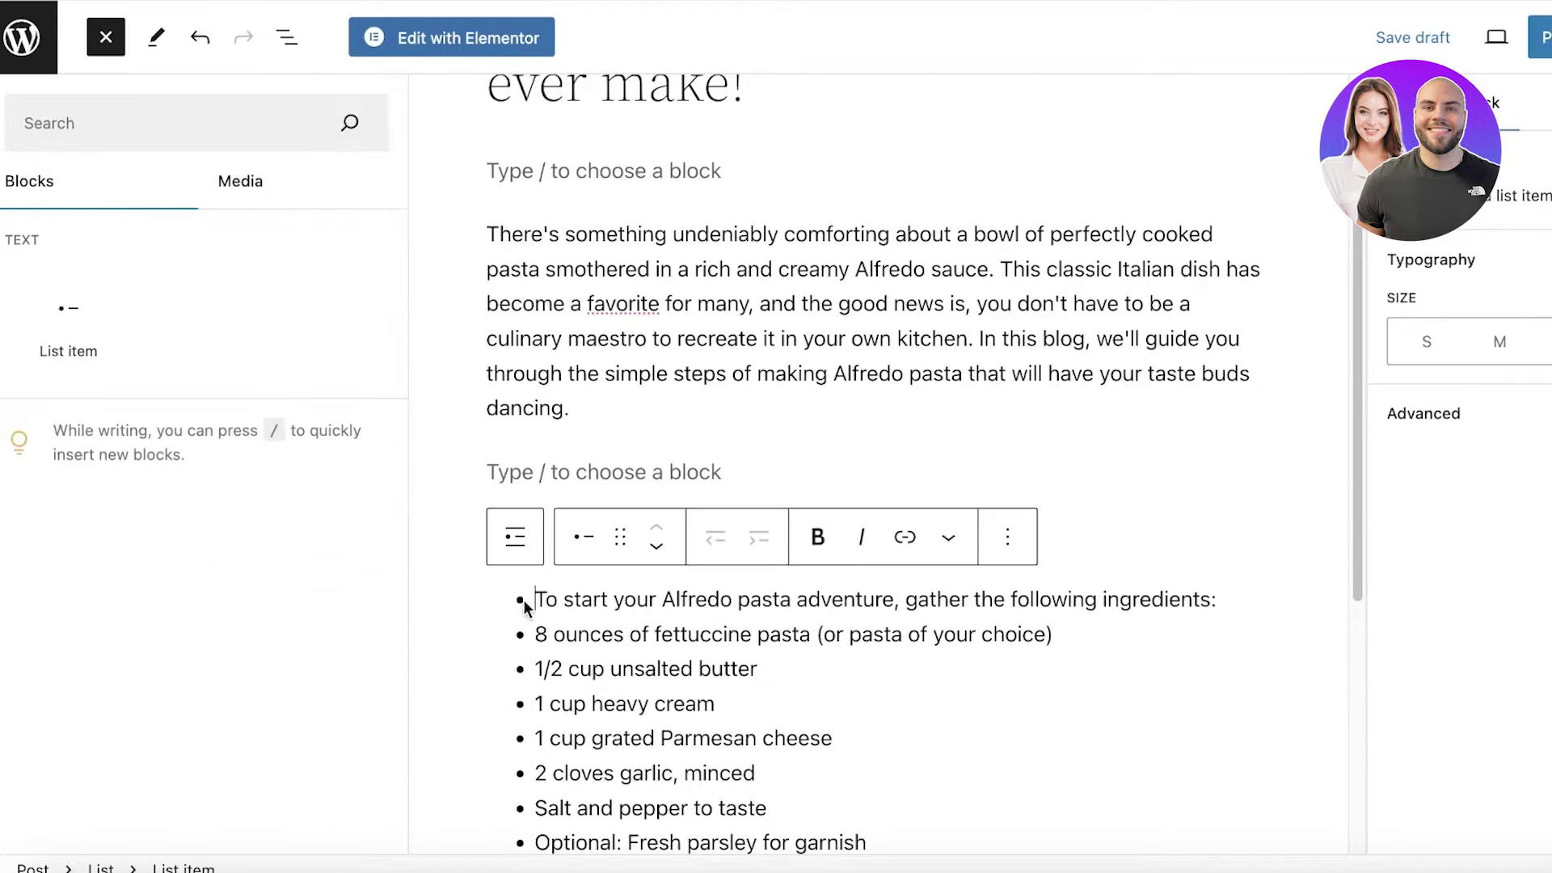
key("BackSpace")
scroll(499, 595, "down", 4)
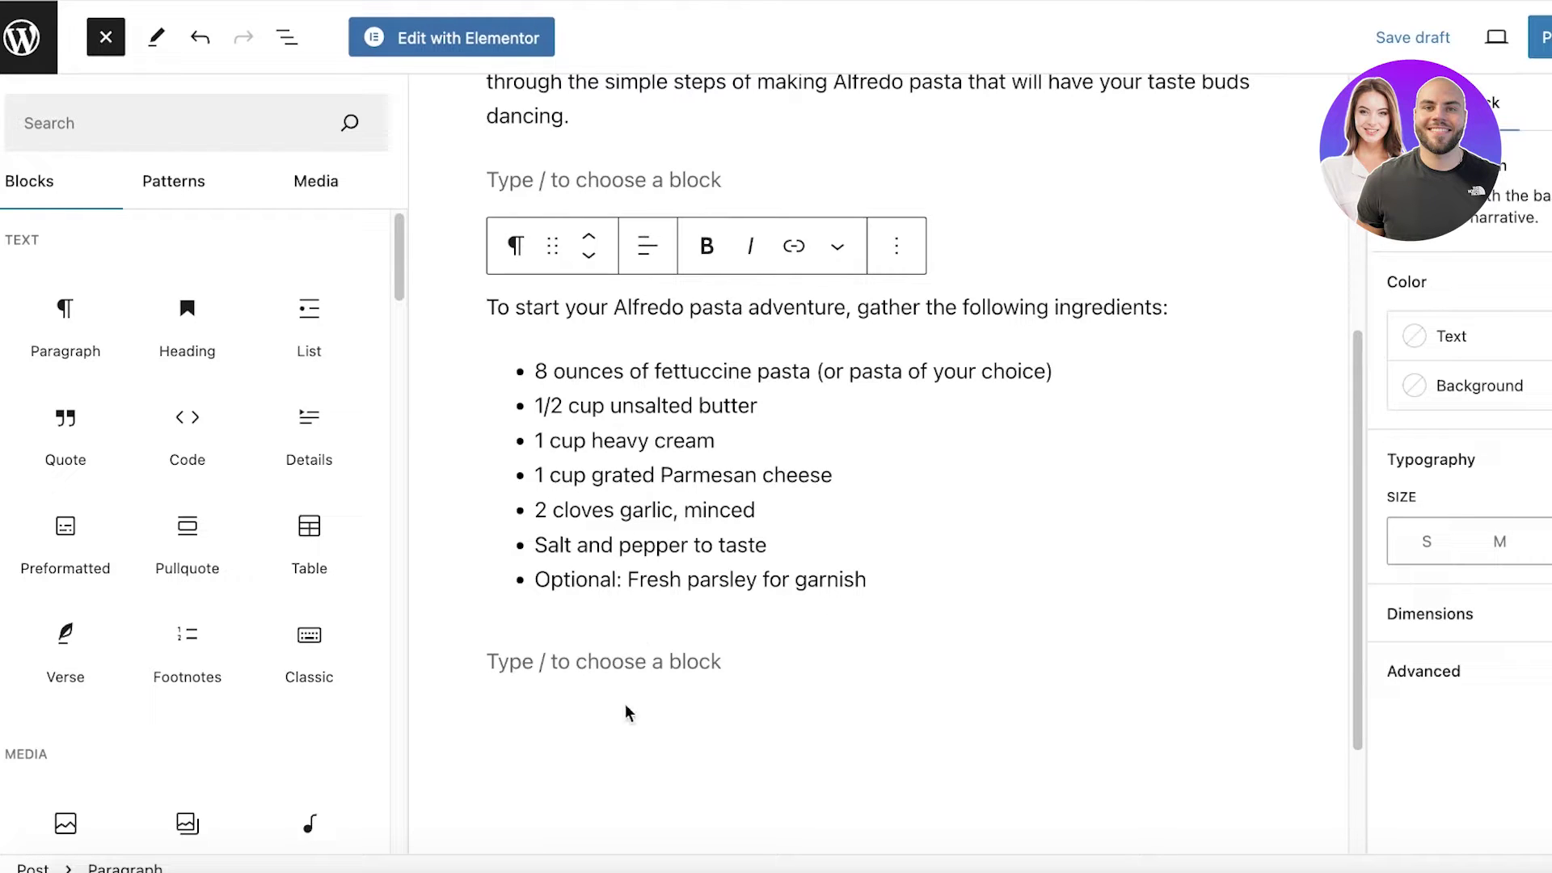
key("Return")
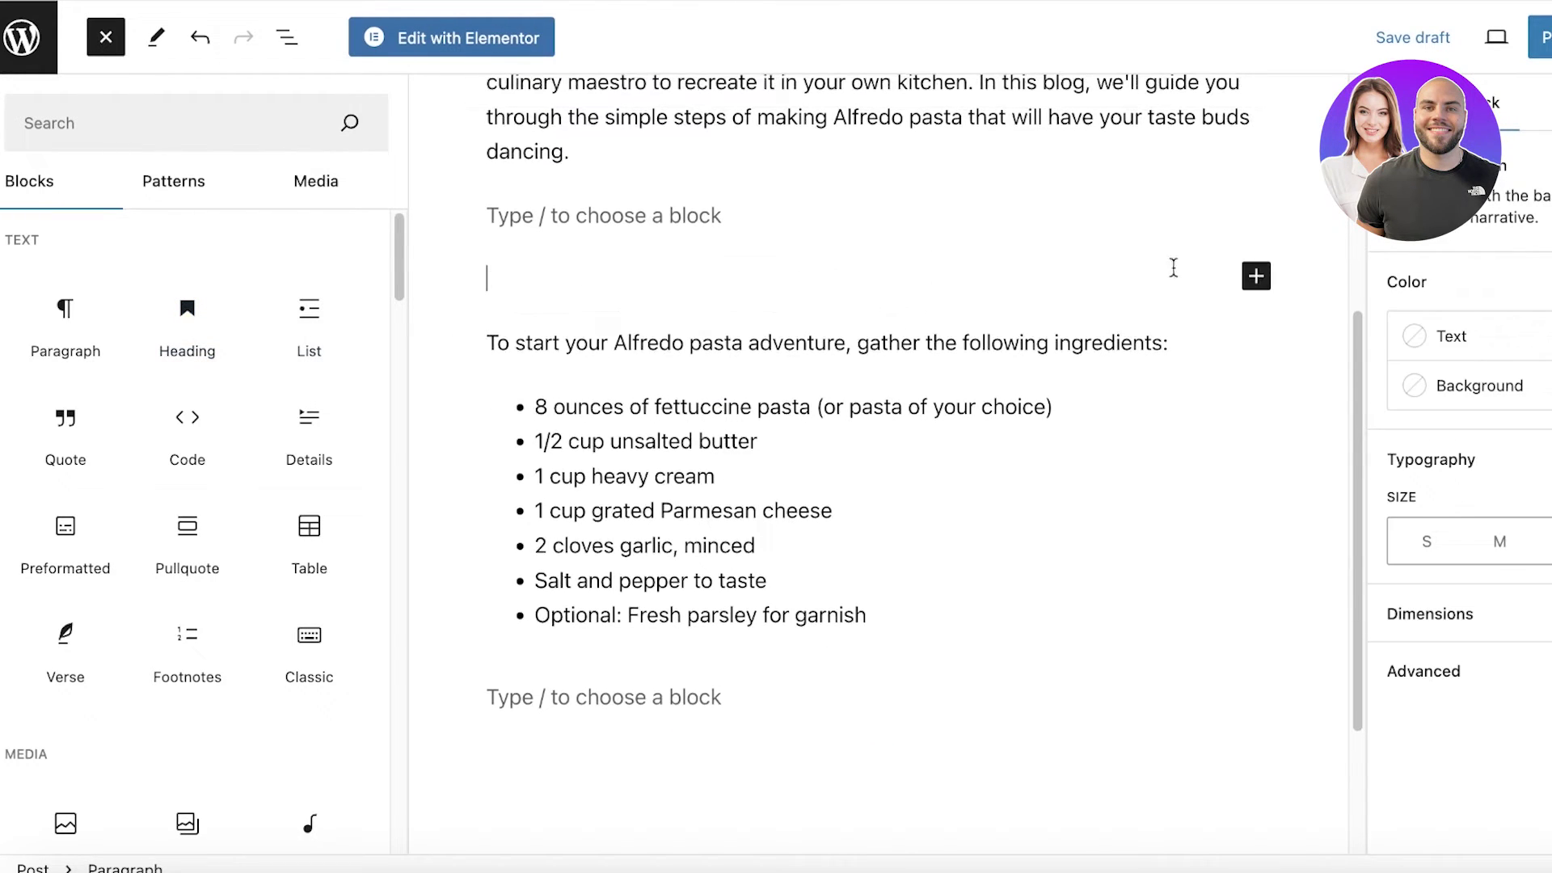
left_click(1255, 283)
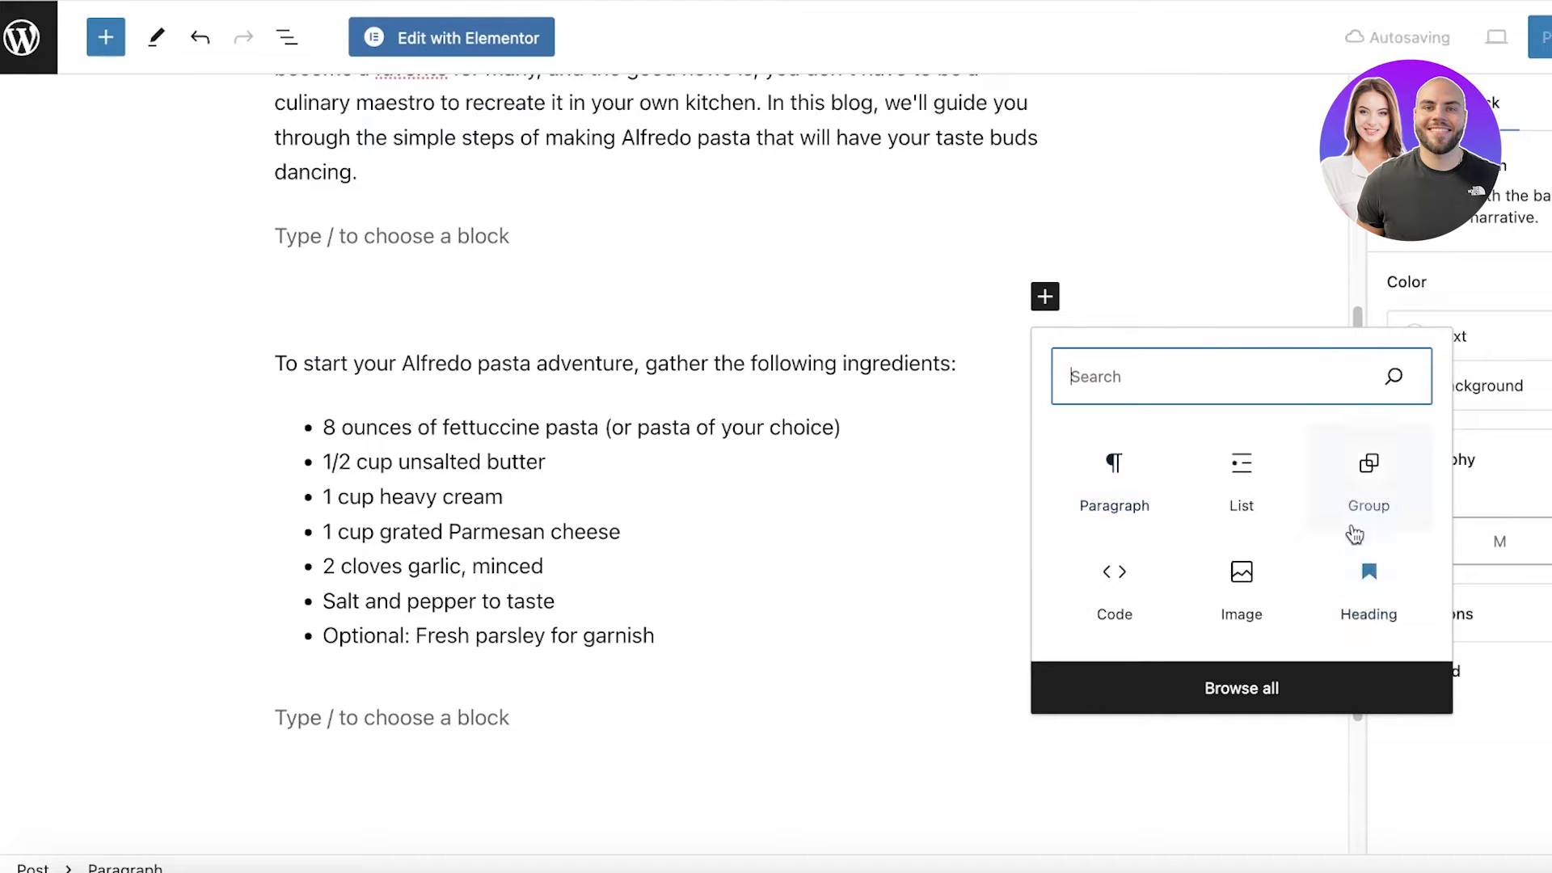
left_click(1374, 578)
type("Ingred")
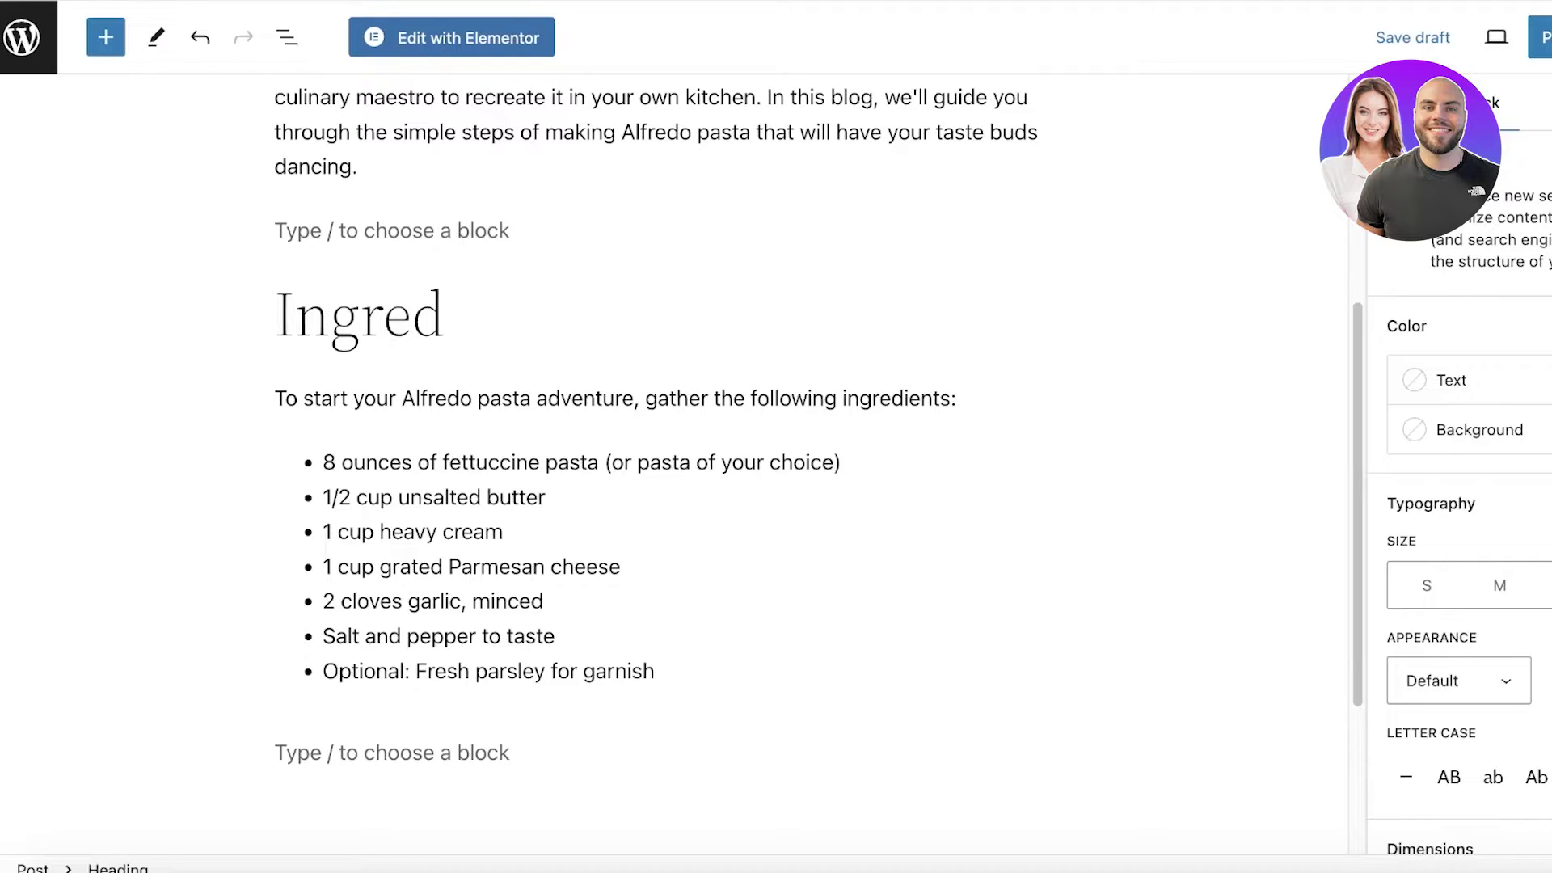
type("ients")
Step: Copy the recipe's cooking steps from the ChatGPT reply
scroll(634, 624, "down", 1)
left_click(440, 688)
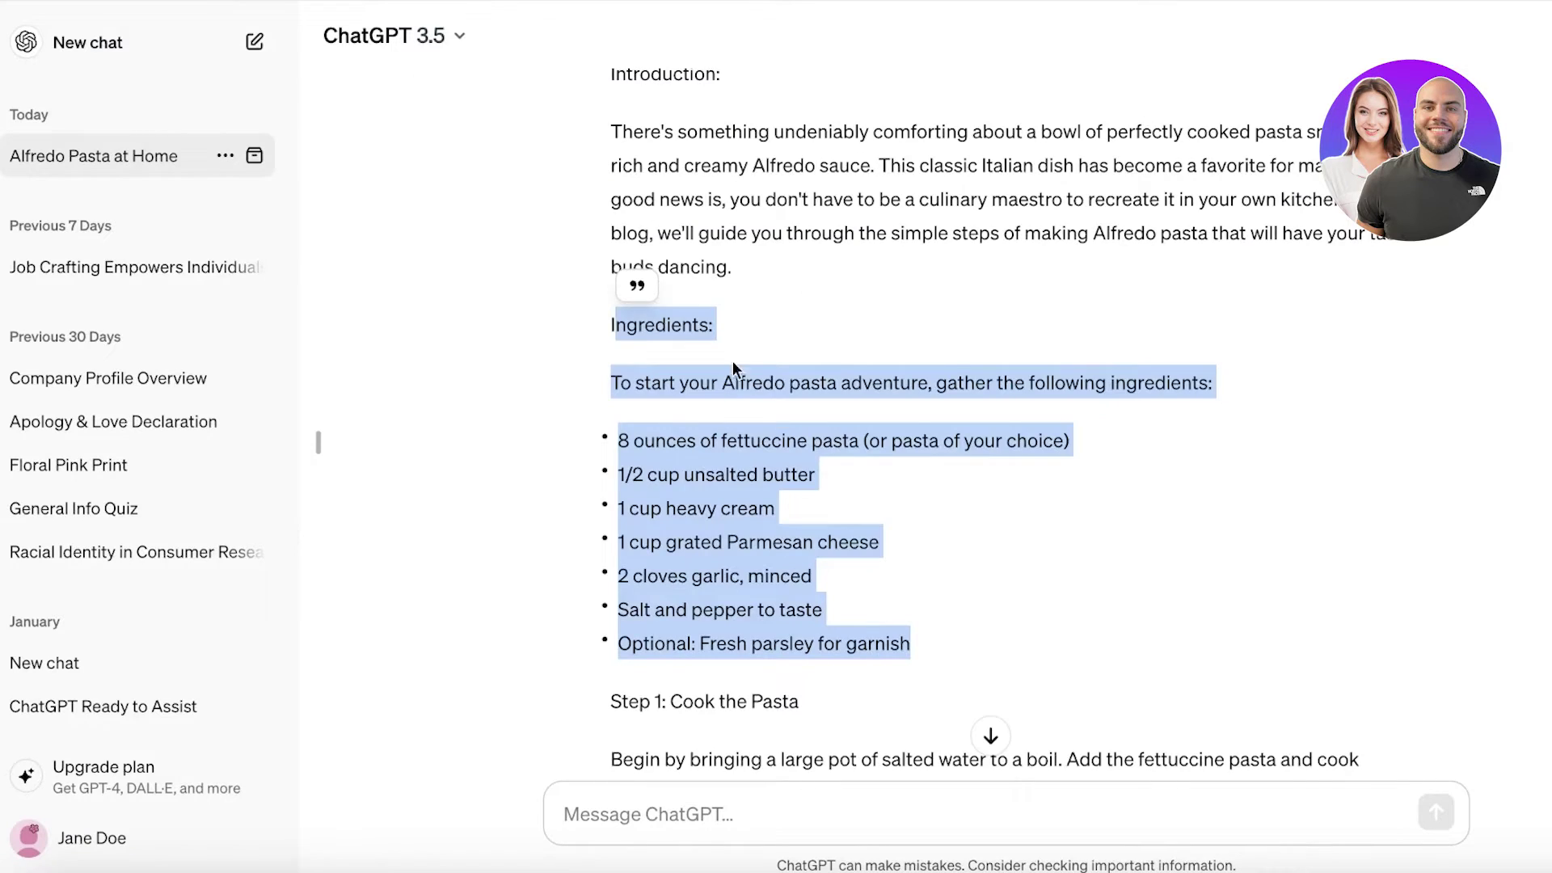
scroll(733, 361, "down", 8)
scroll(617, 218, "up", 2)
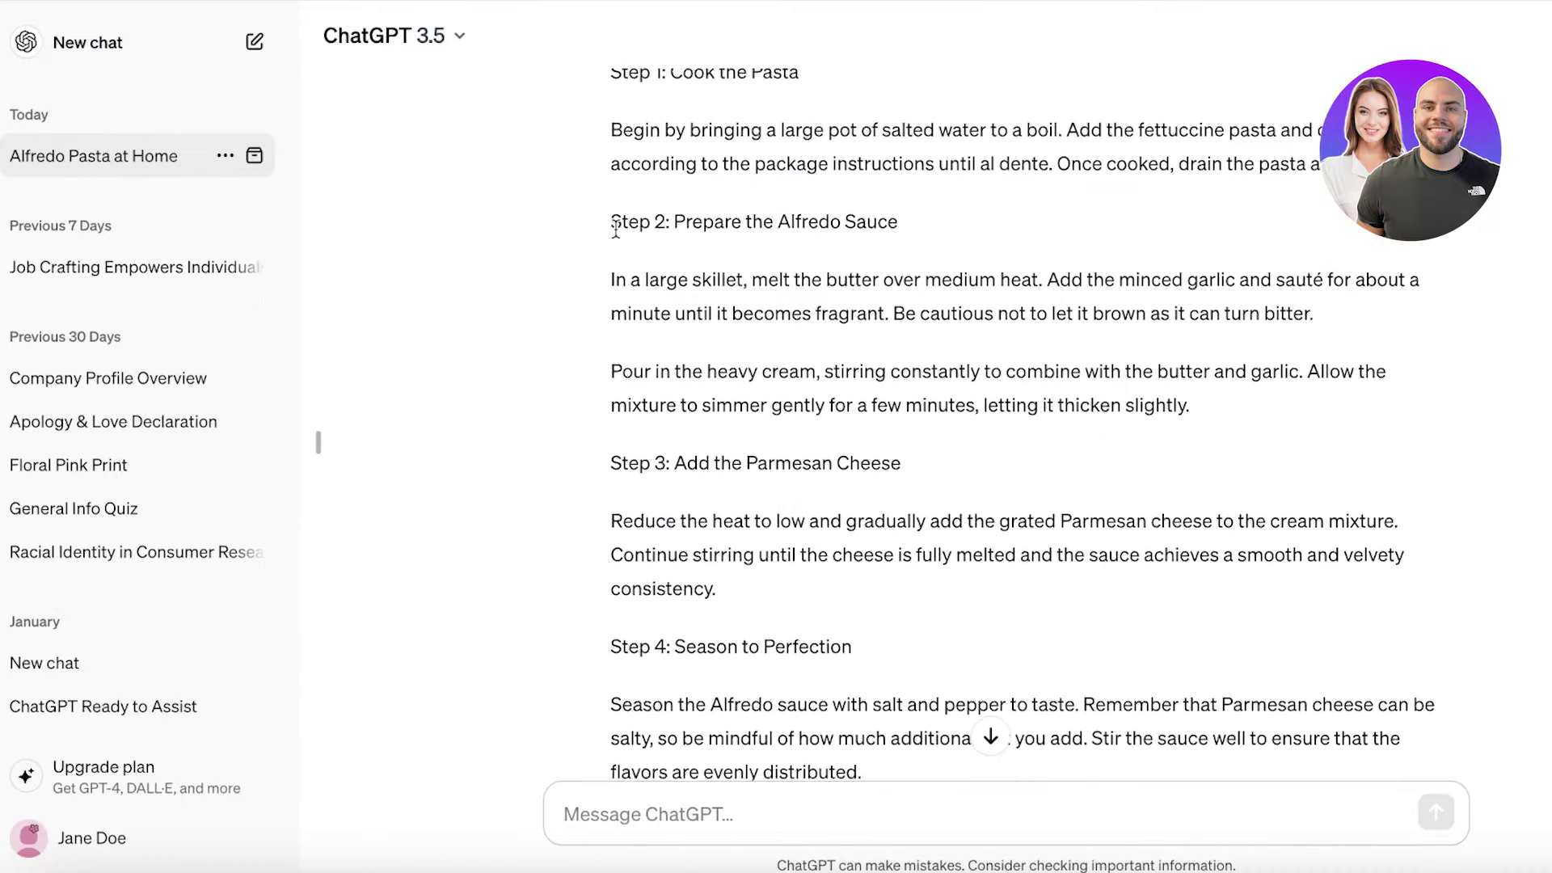
left_click_drag(611, 122, 884, 702)
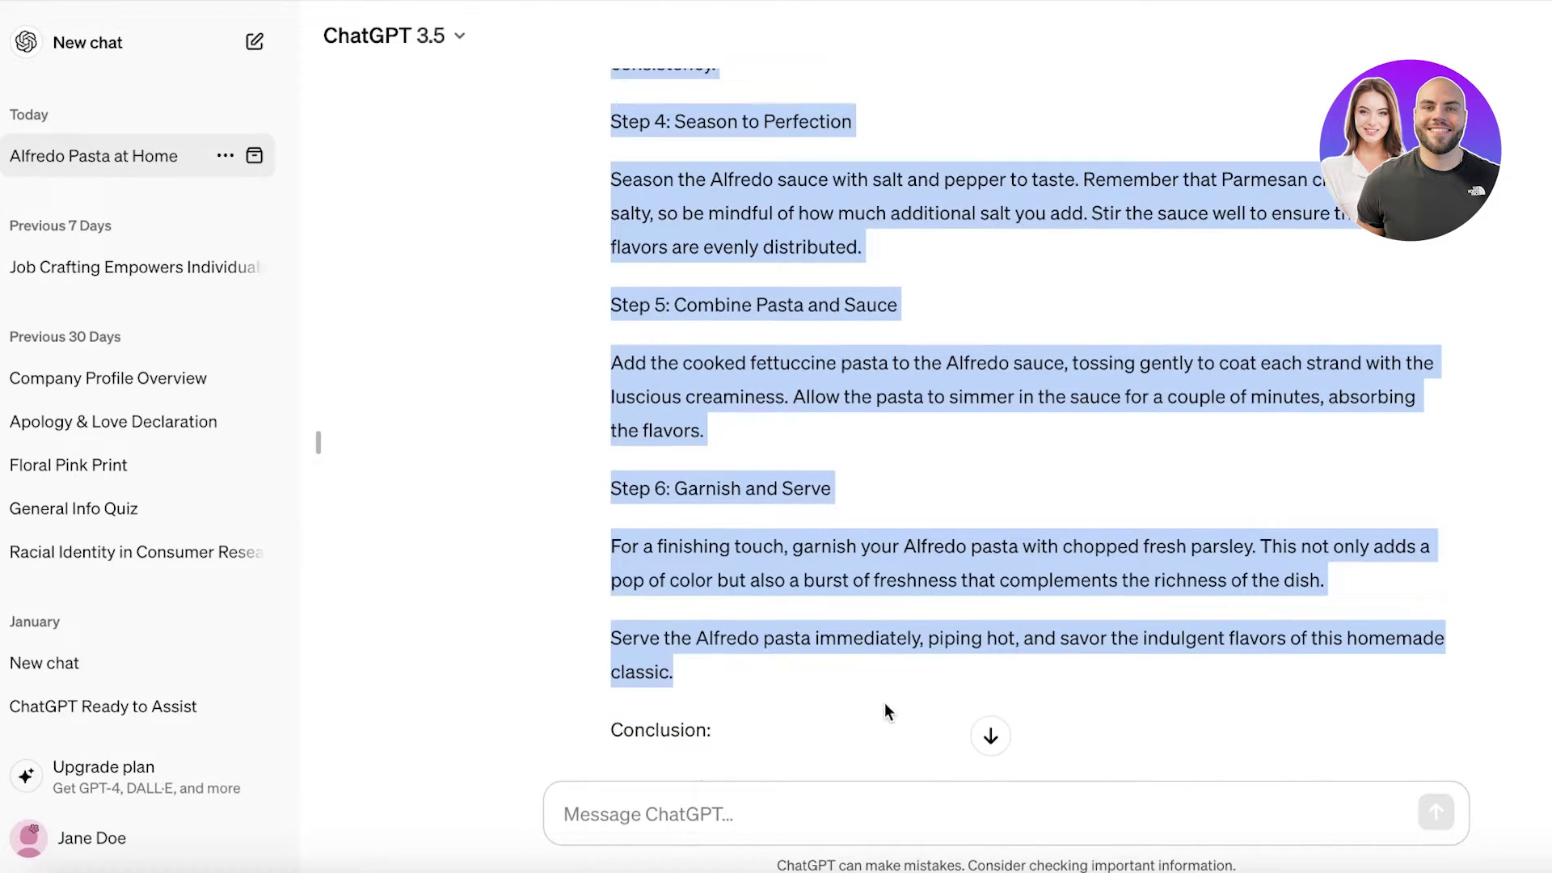
right_click(699, 489)
left_click(745, 546)
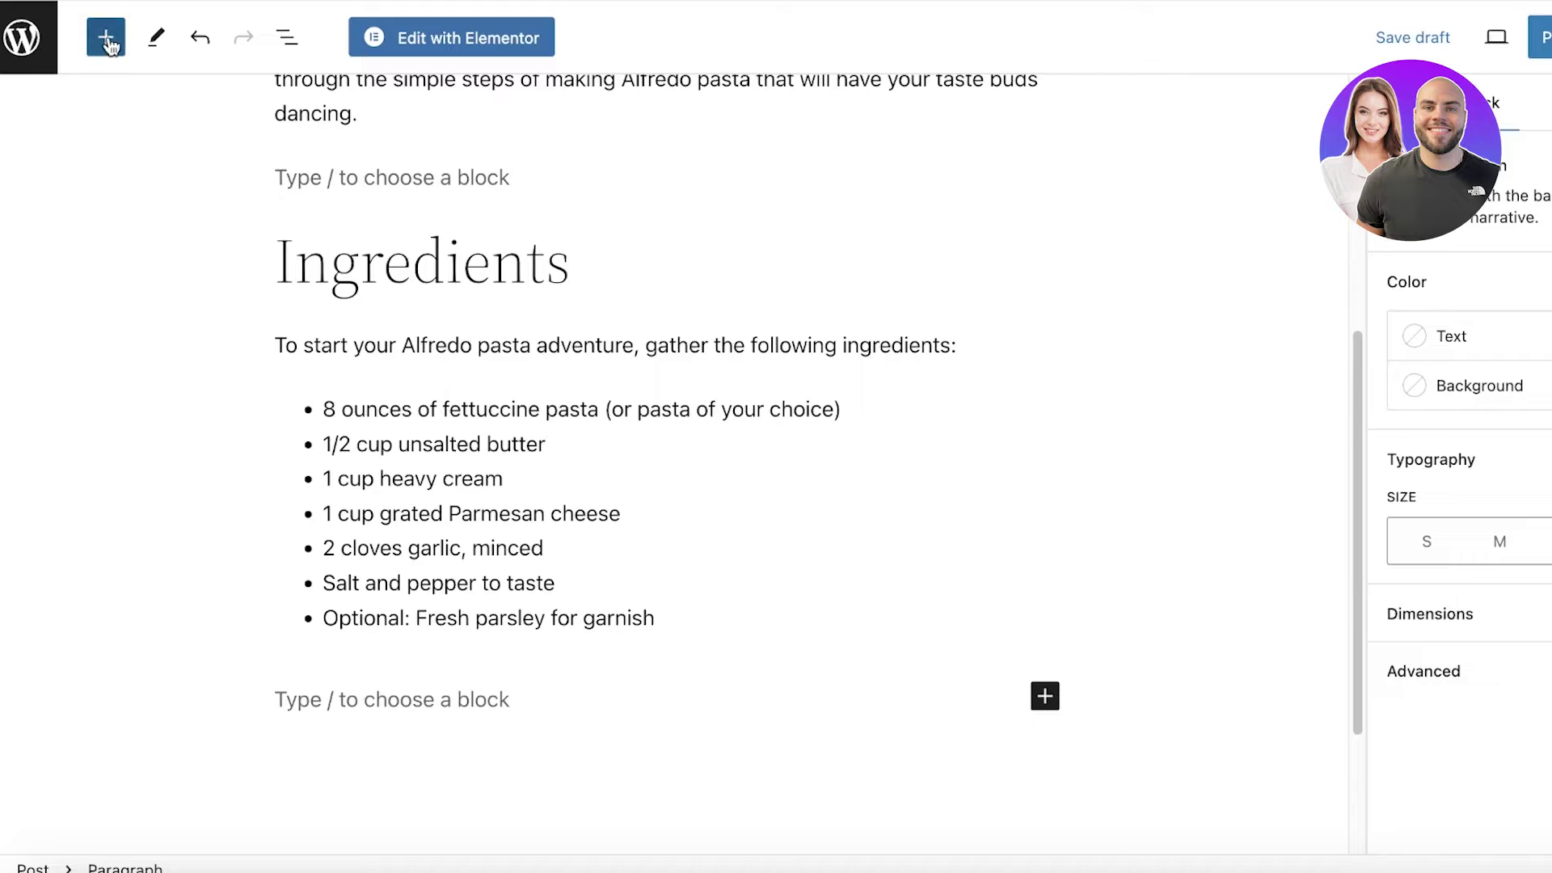
Step: Paste Step 1 through Step 6: Garnish and Serve below the ingredient list
left_click(108, 41)
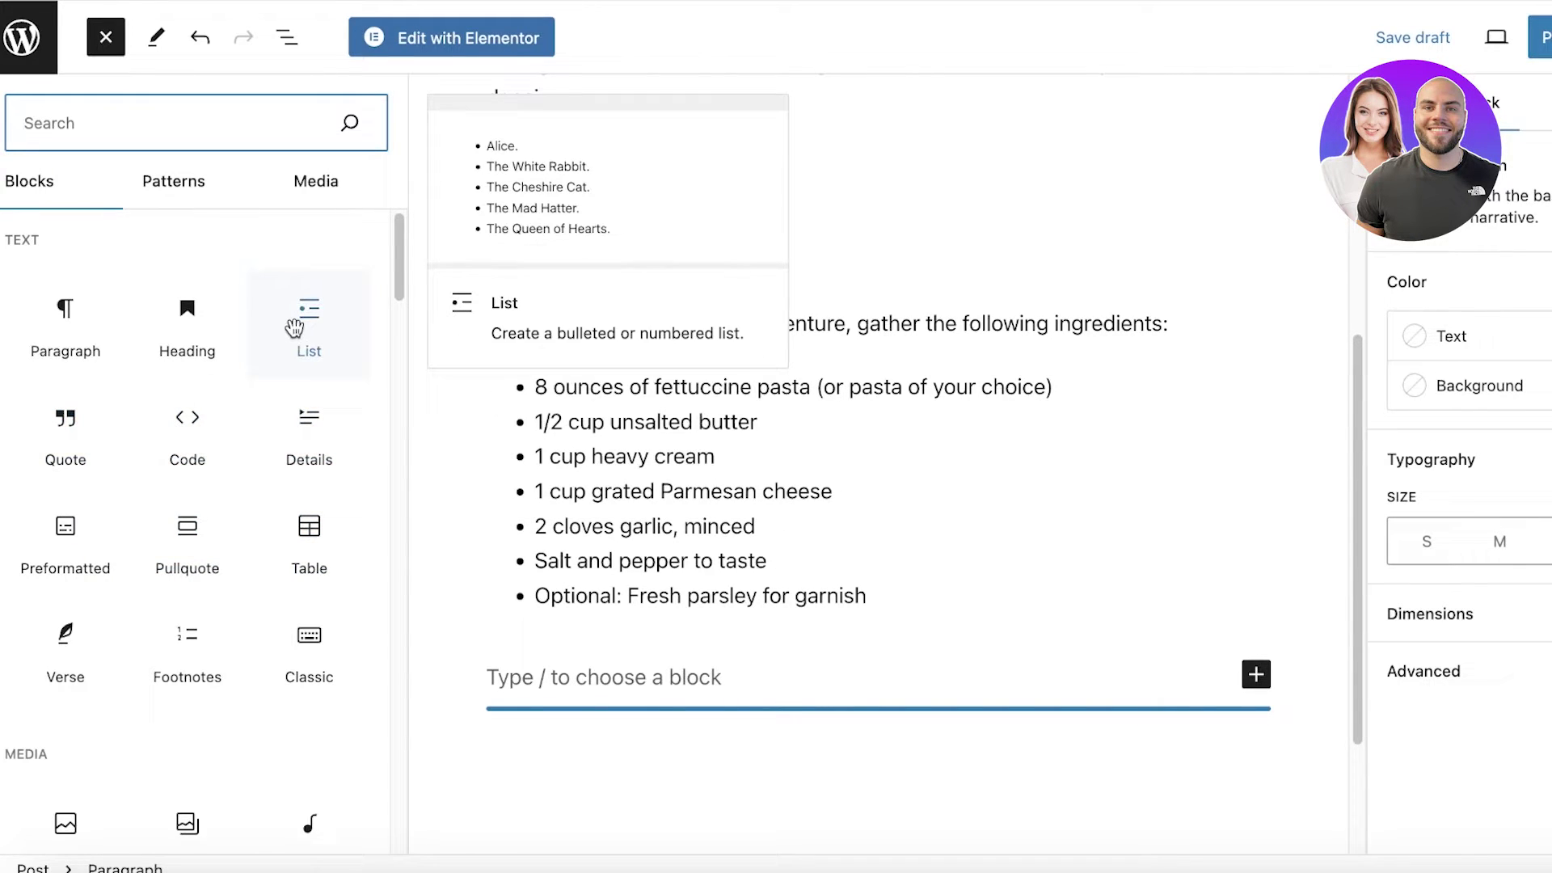
scroll(108, 540, "down", 7)
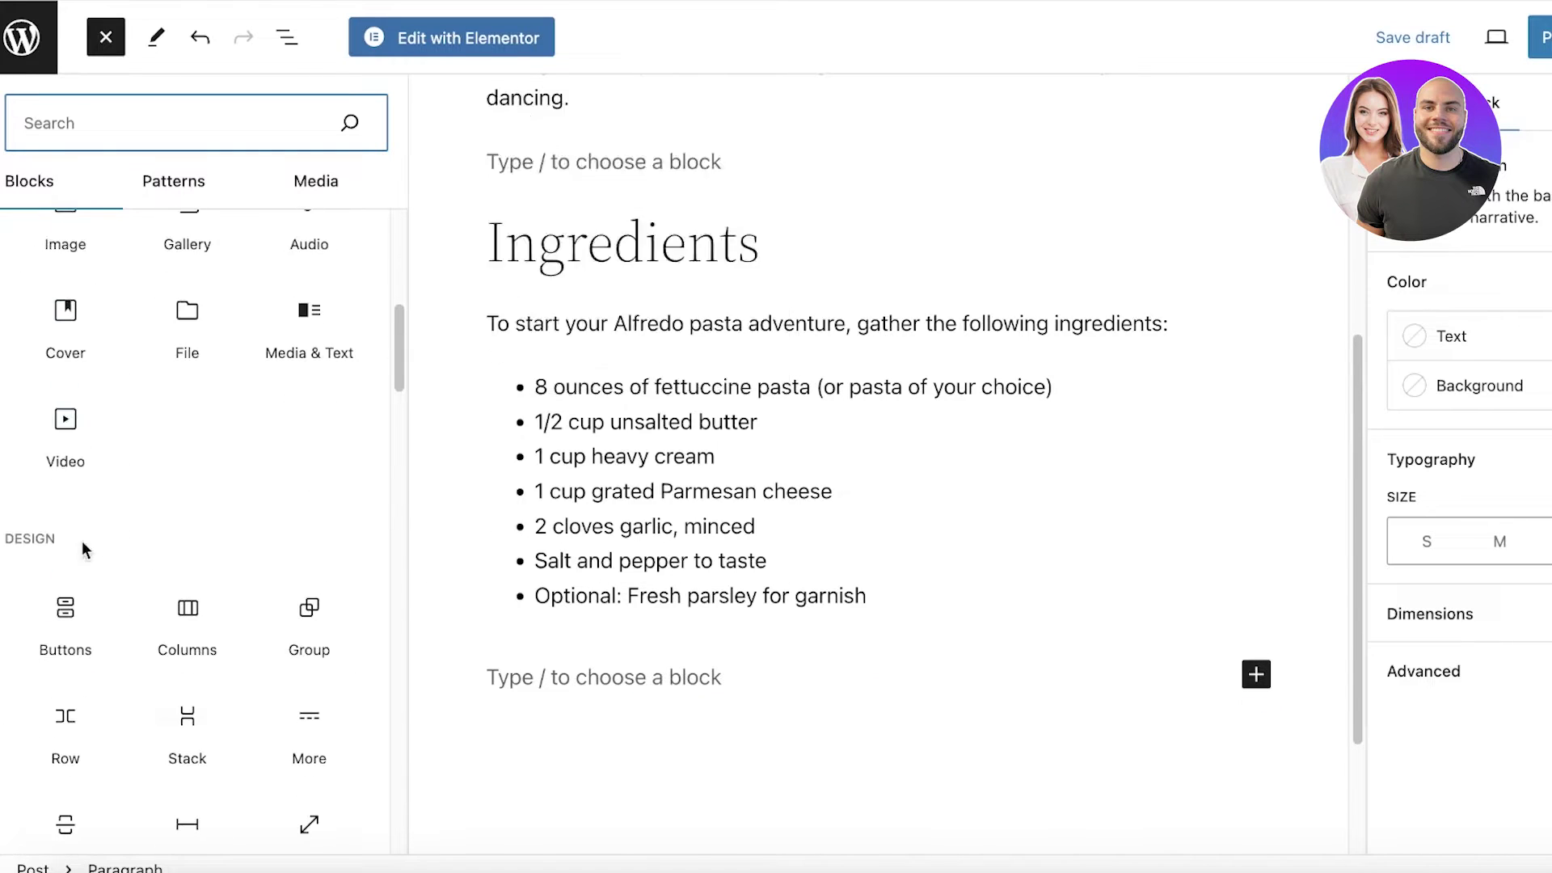
scroll(263, 453, "down", 3)
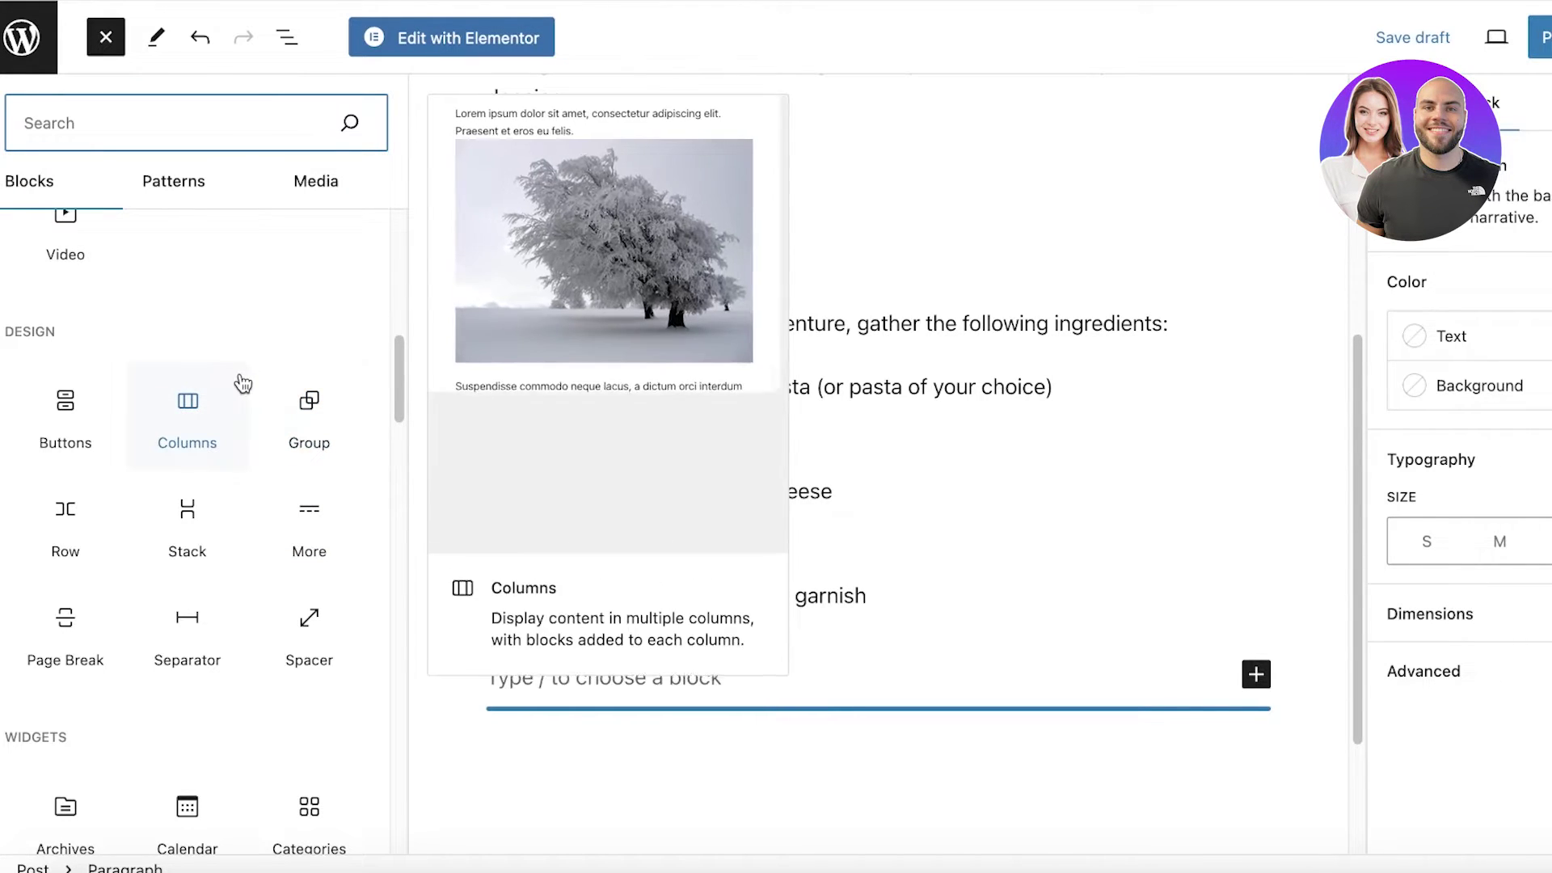
scroll(444, 582, "down", 3)
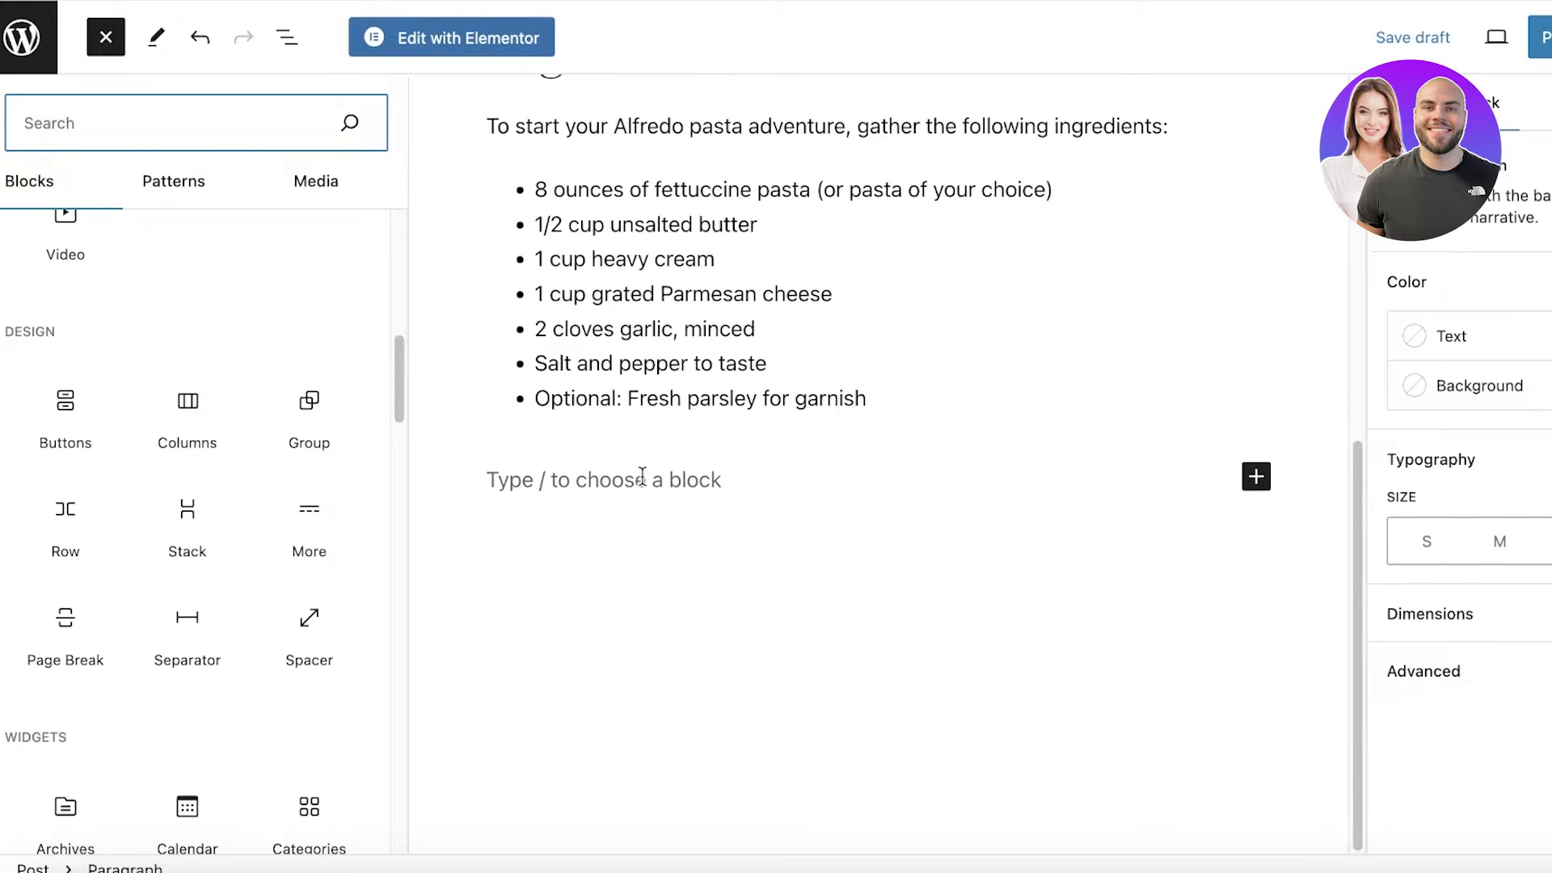
left_click(643, 478)
key("ctrl+v")
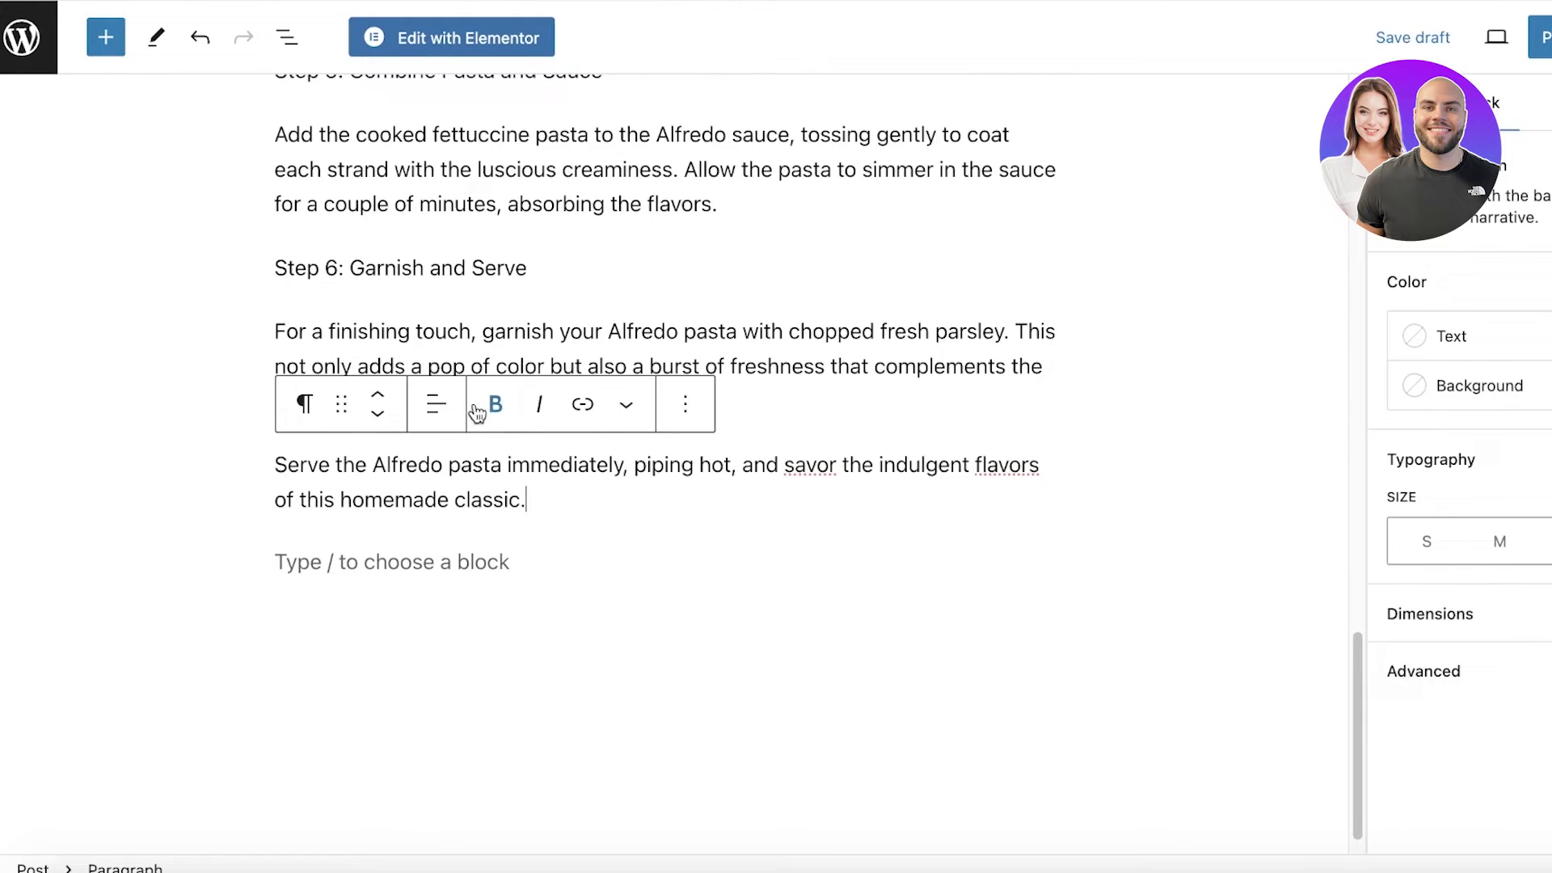
scroll(857, 326, "up", 15)
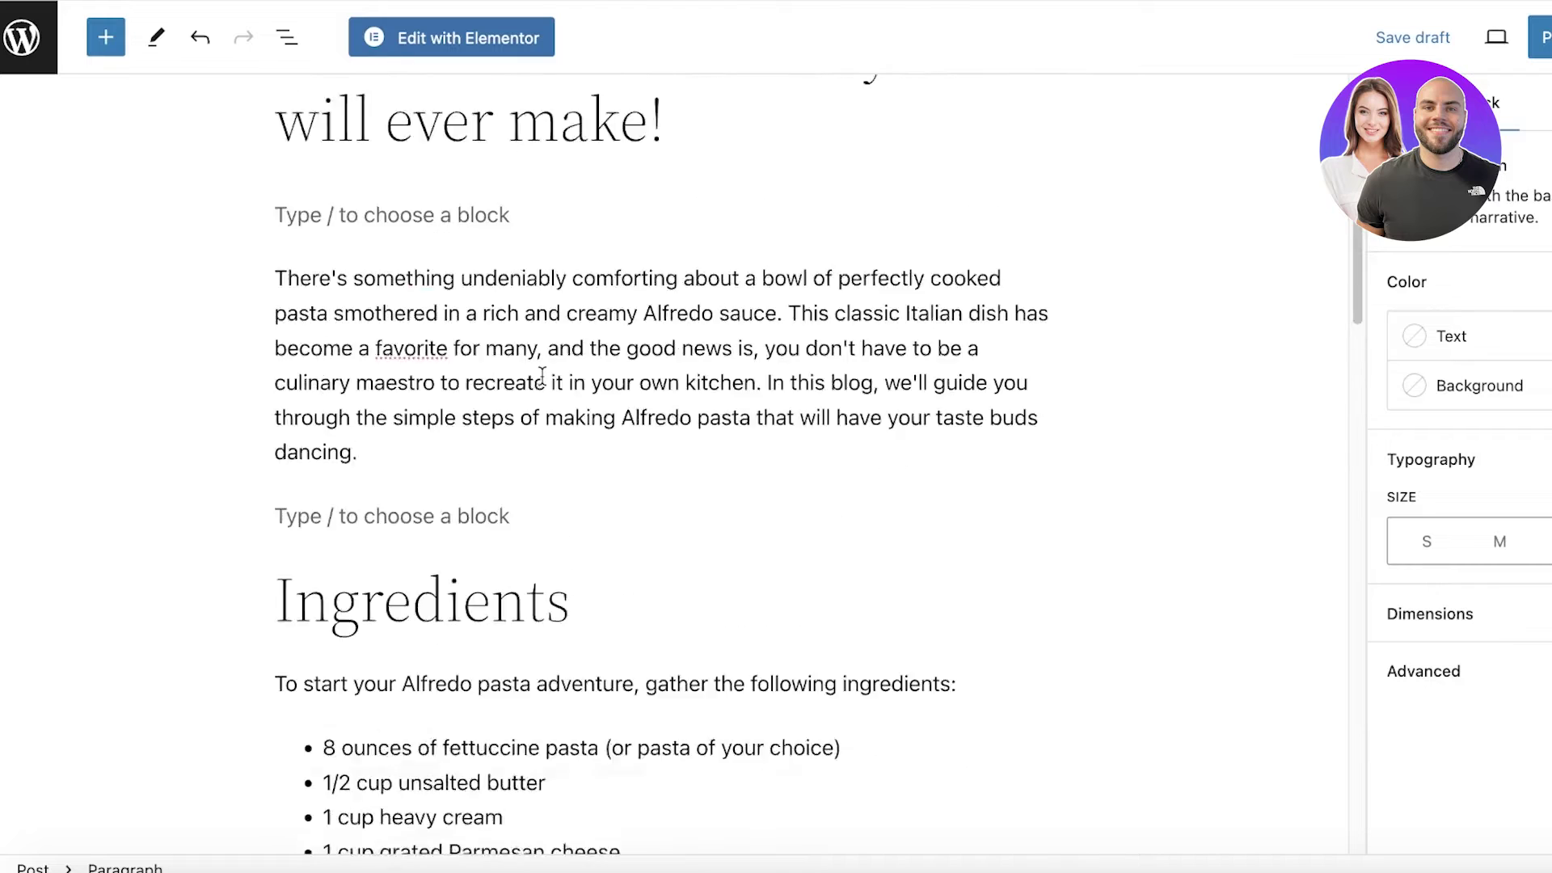
Step: Insert a blank line above the Step 1 paragraph
scroll(542, 376, "down", 10)
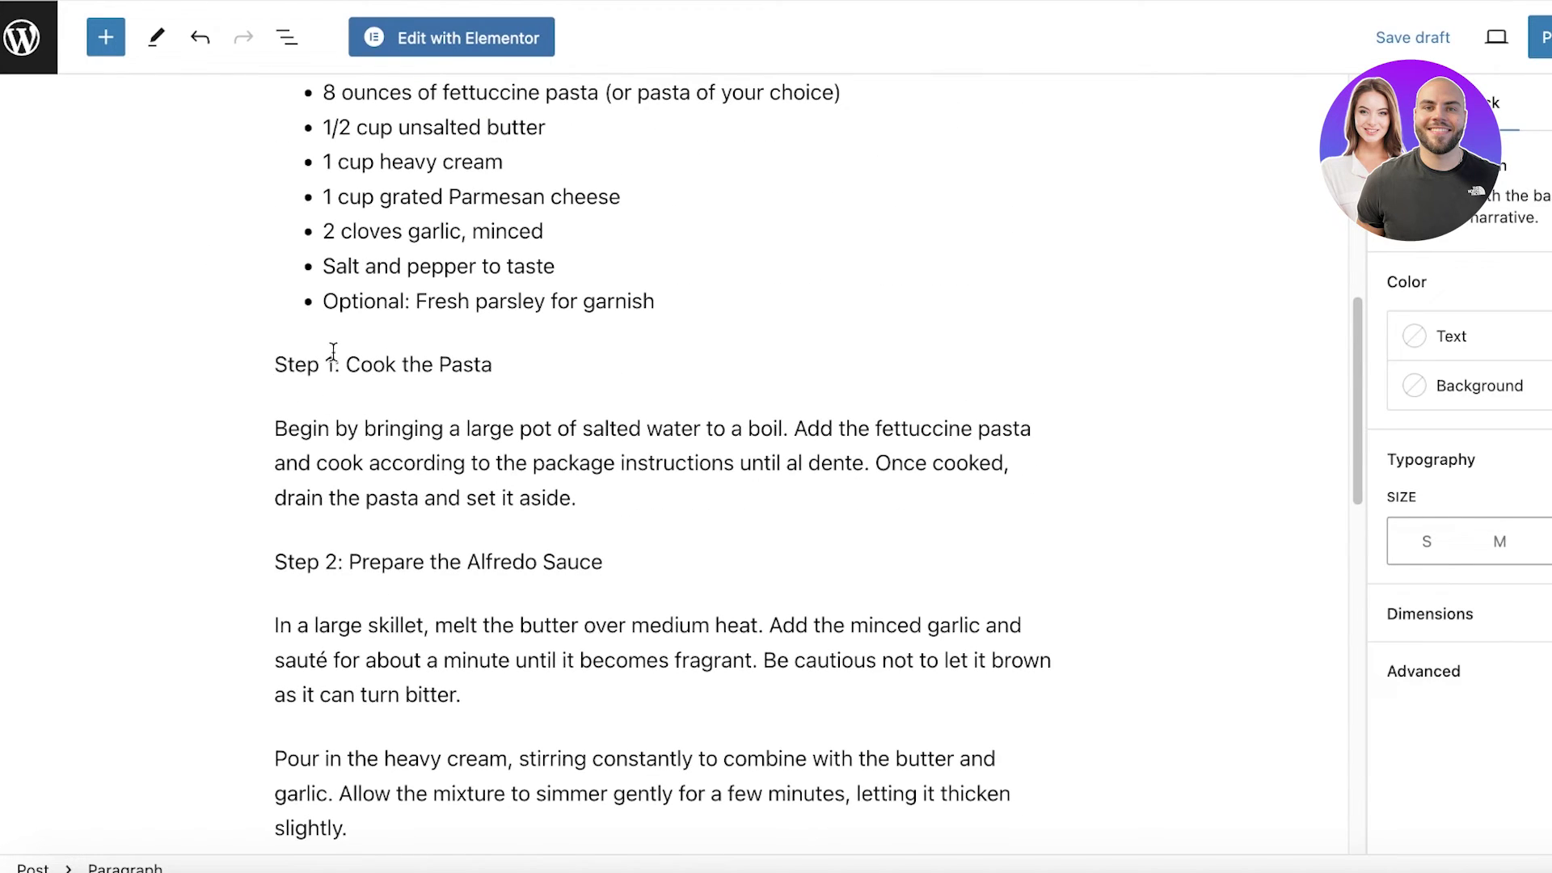
left_click(333, 356)
left_click(280, 365)
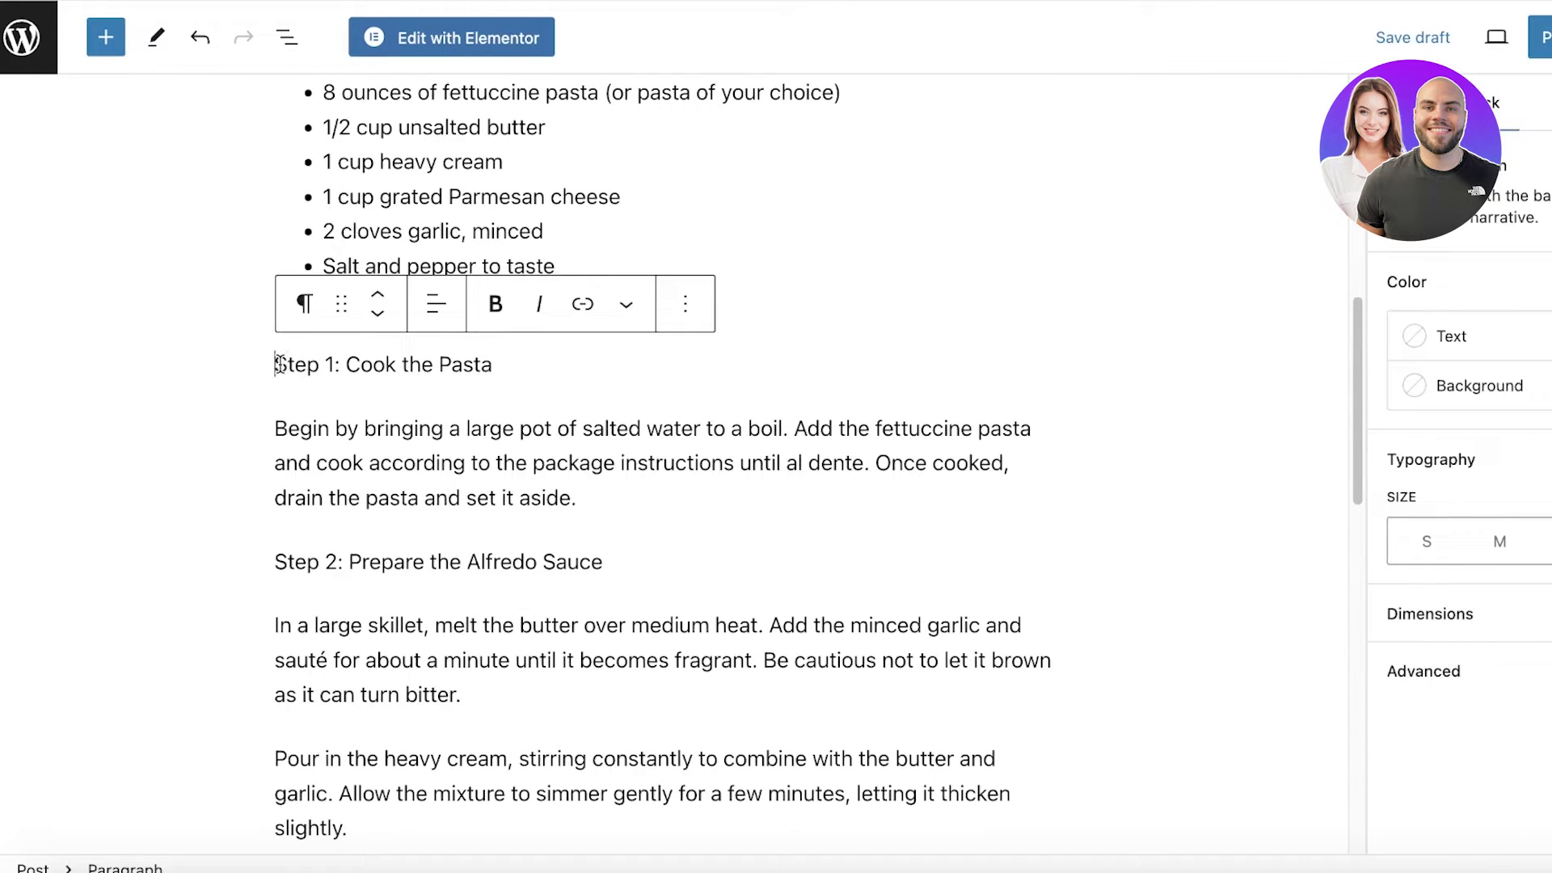
key("Return")
key("Return")
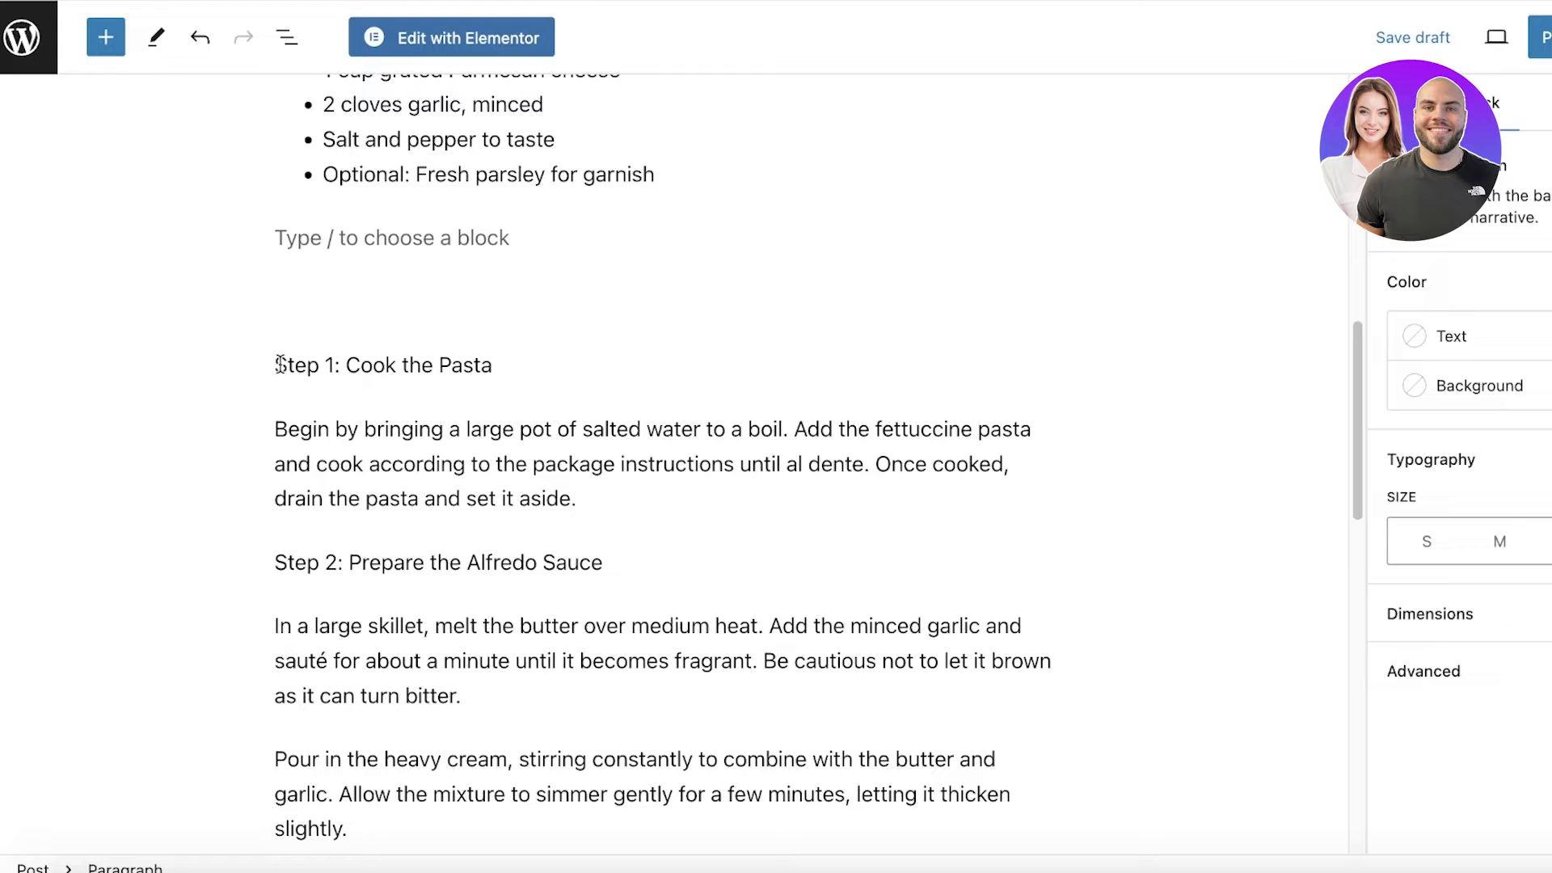
Step: Append 'I reconmend this pasta nodle' to the Step 1 paragraph and start a new empty block
left_click(639, 519)
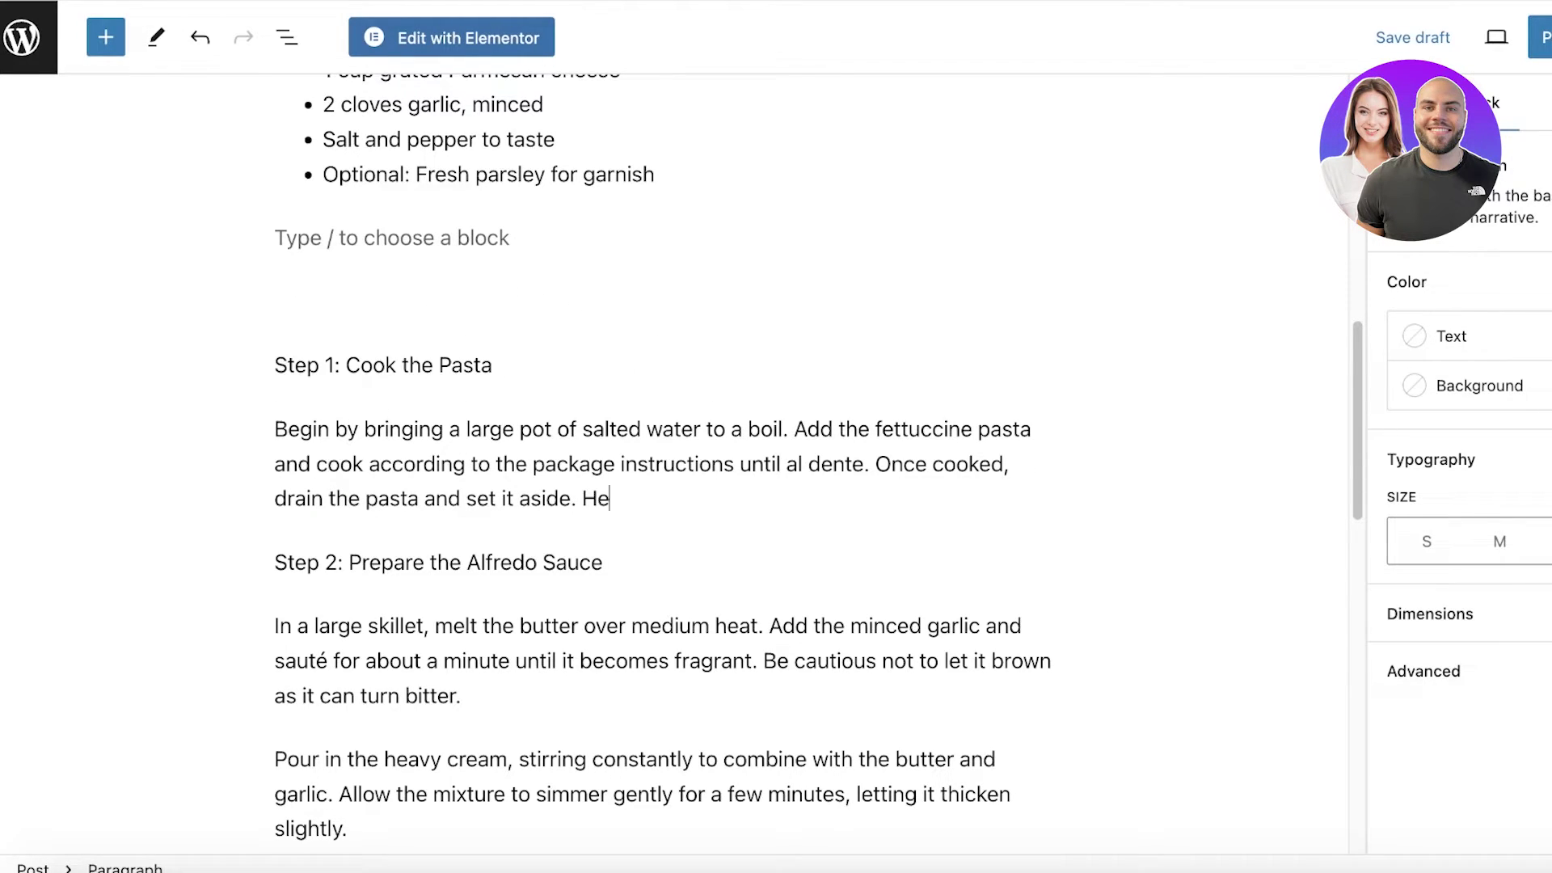
type("I reconmend thi")
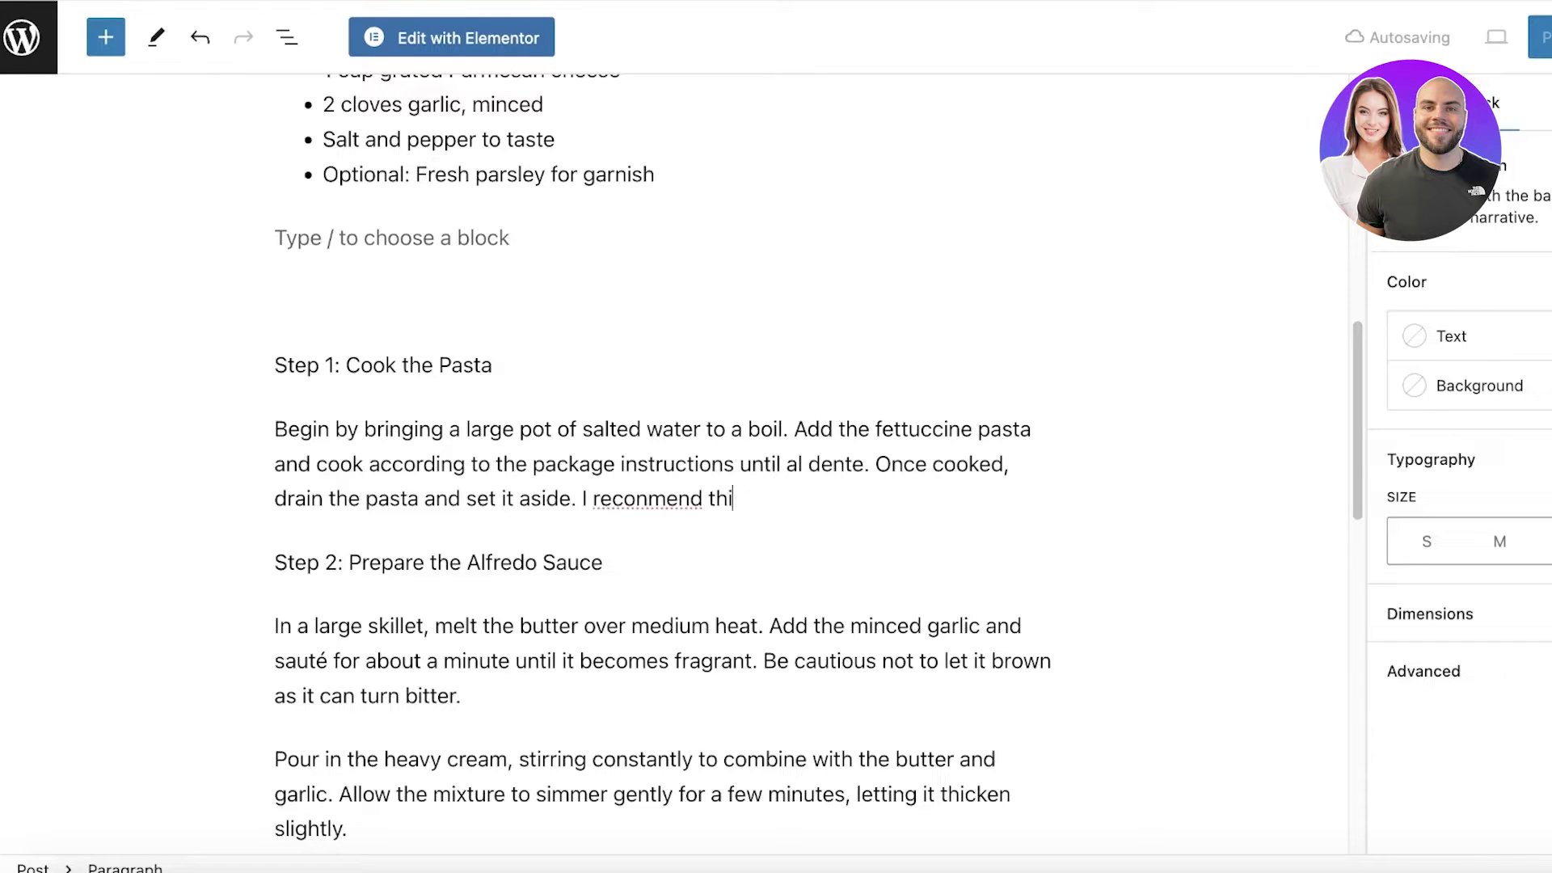
type("s pasta no")
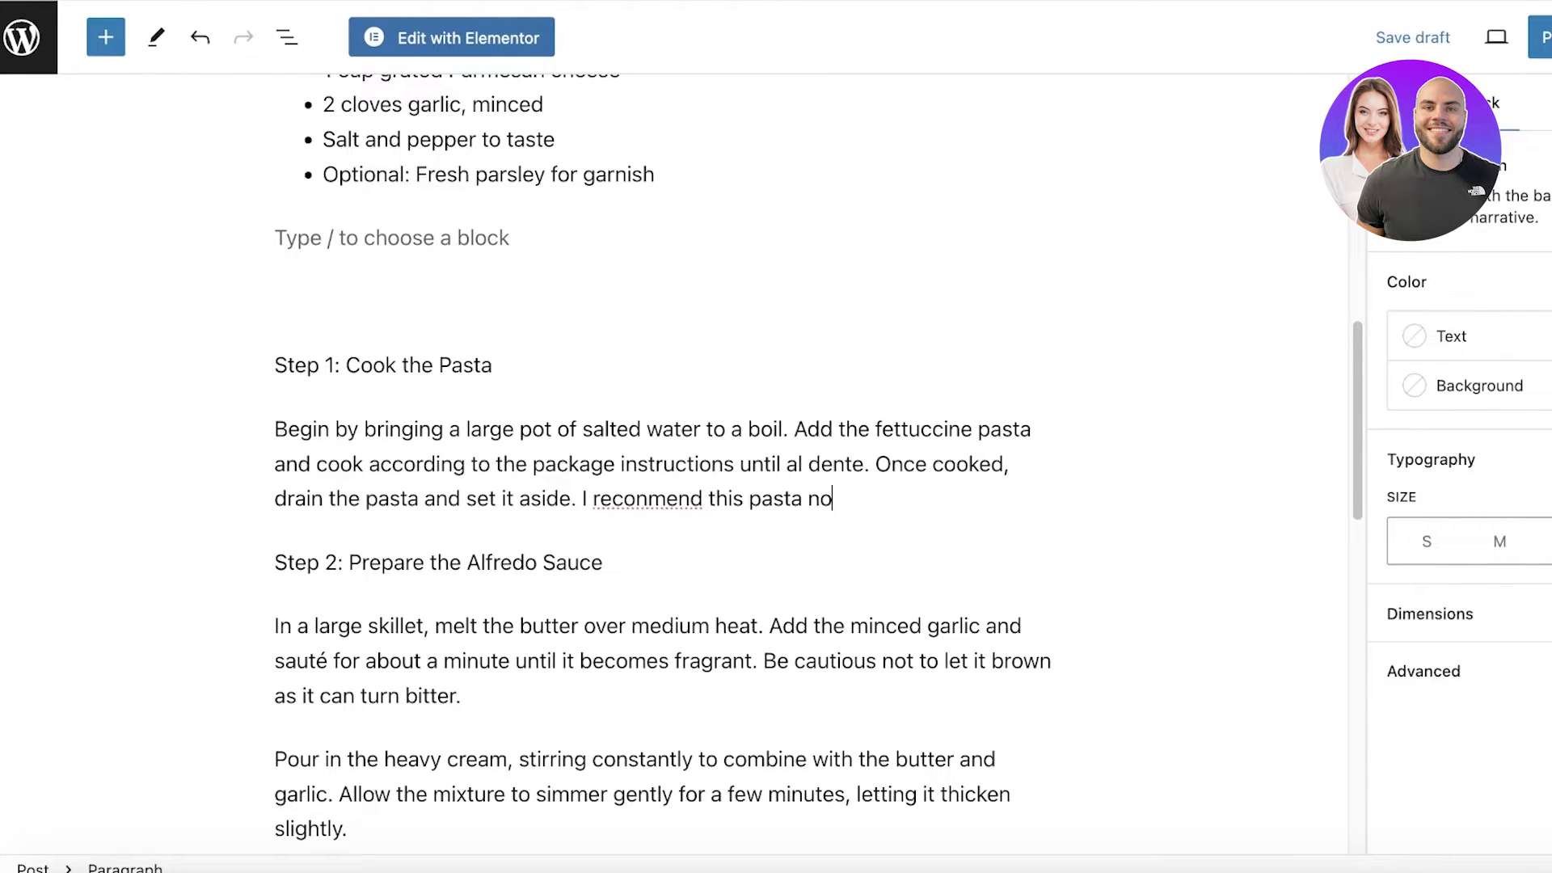
type("dle")
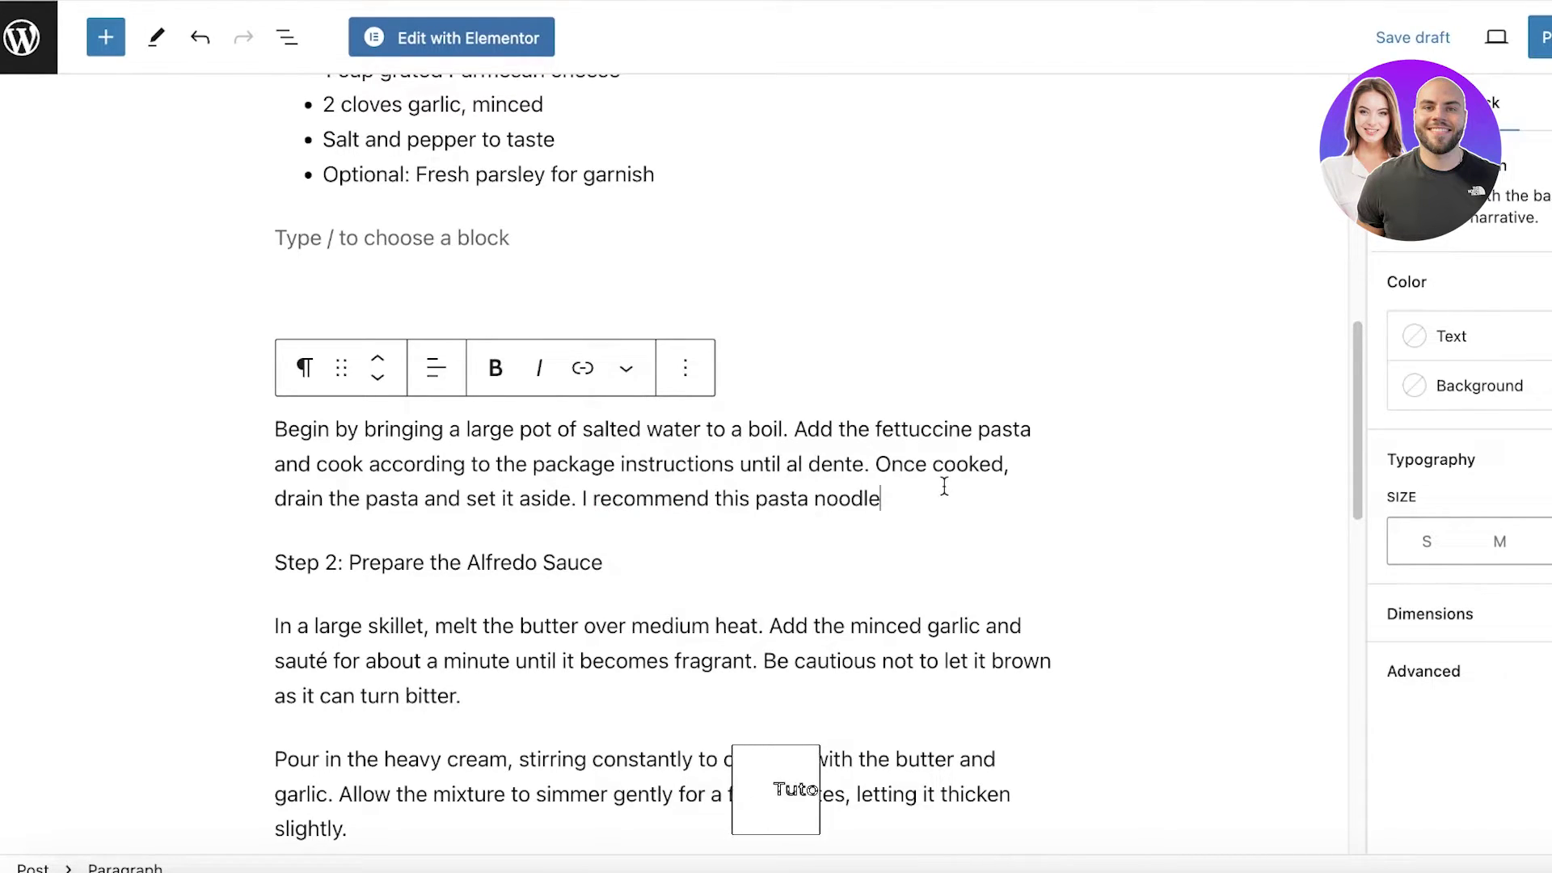
key("Return")
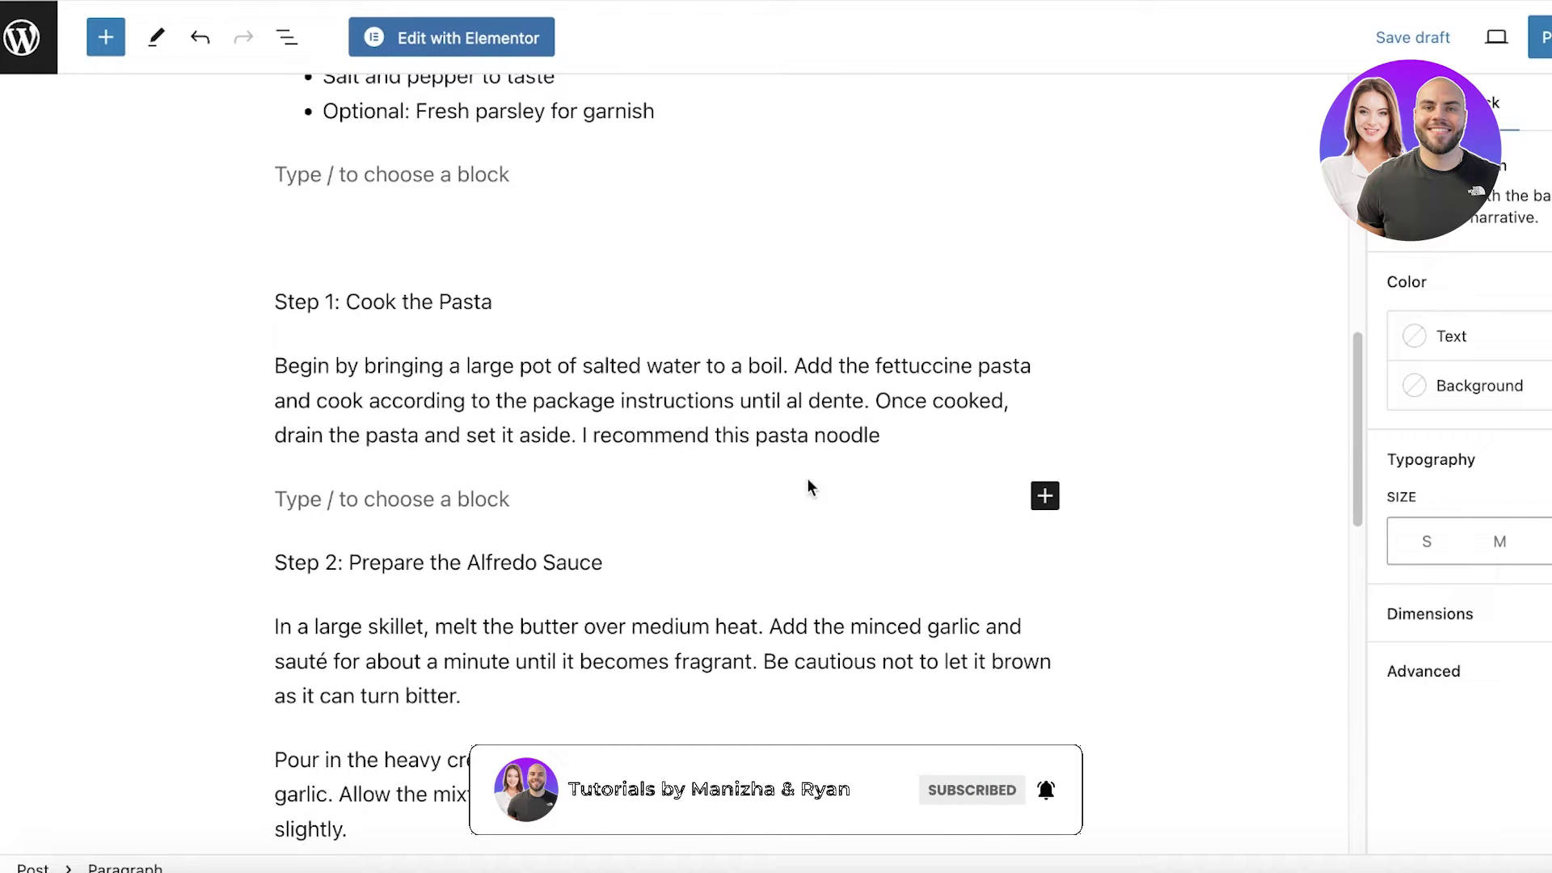
left_click(1045, 496)
Step: Insert a Button block below the noodle sentence from the full block library
scroll(1213, 696, "down", 1)
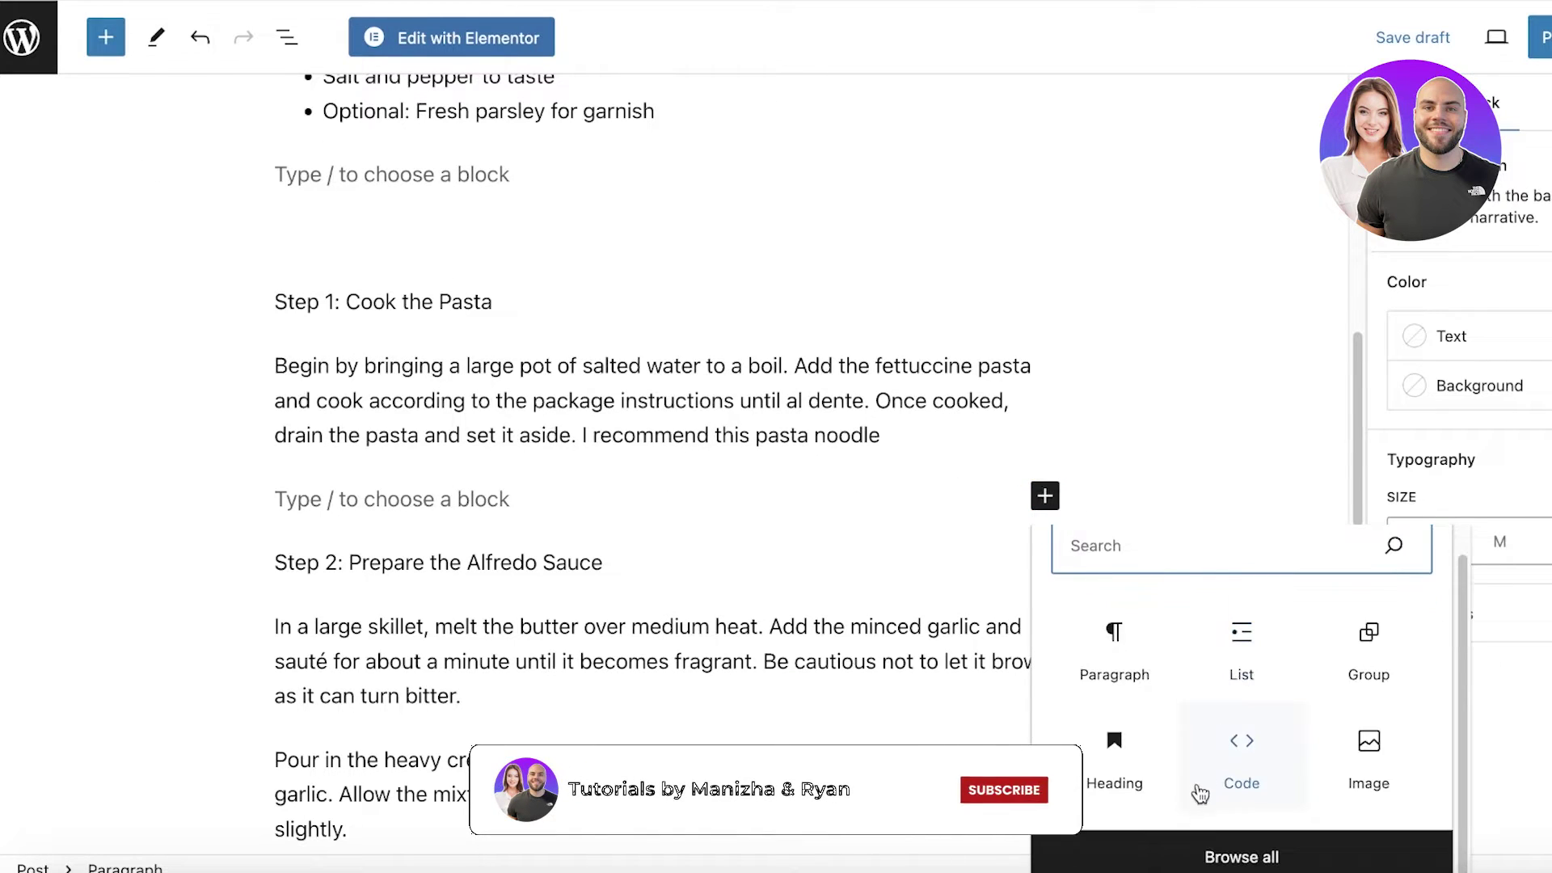
left_click(1242, 853)
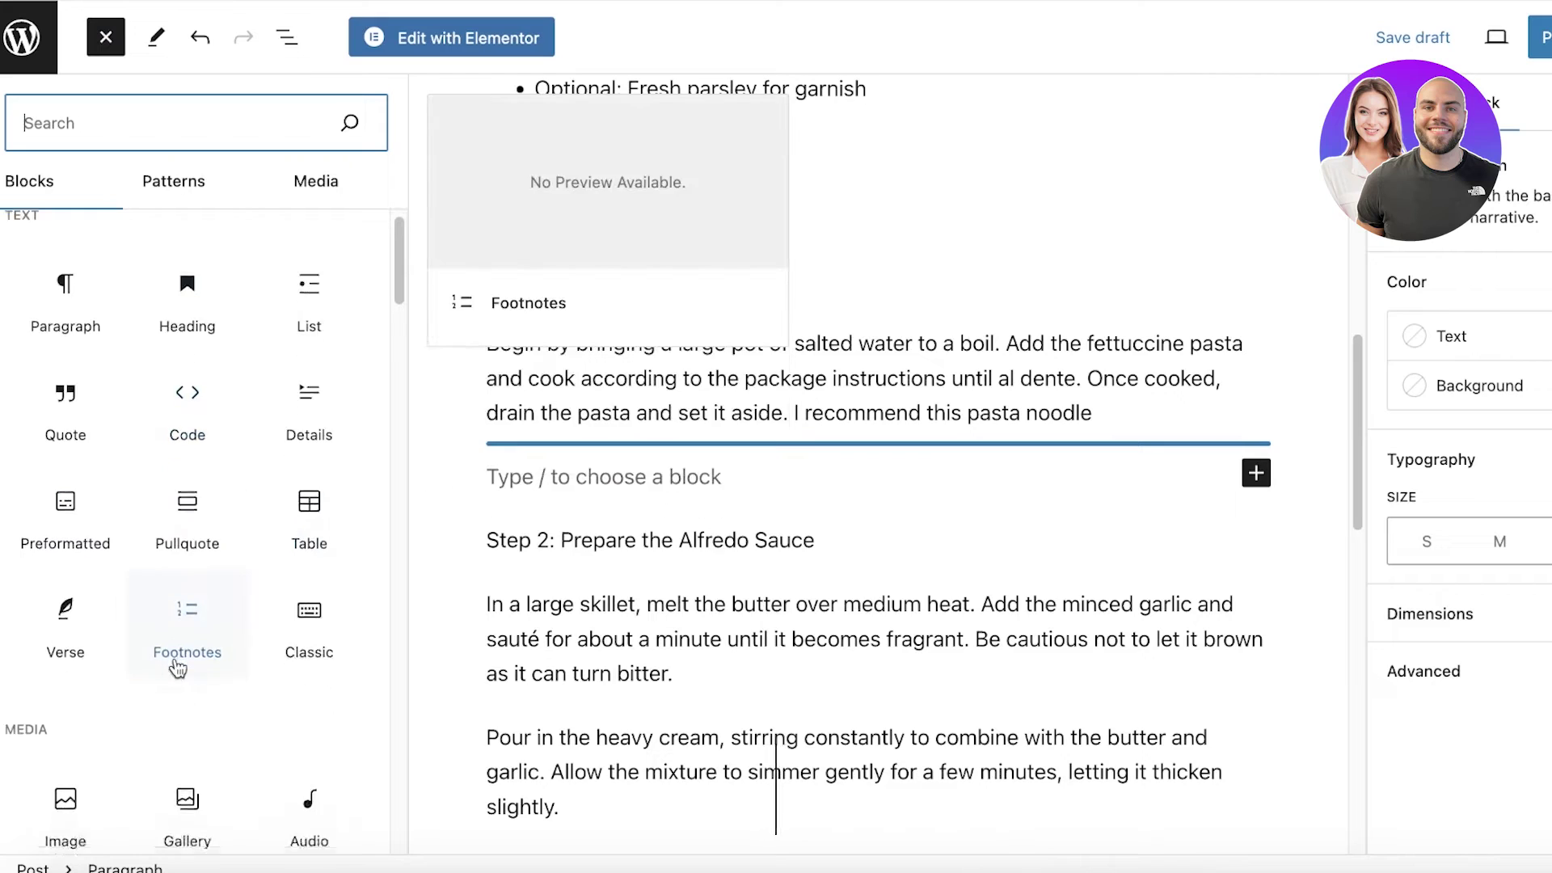
scroll(158, 659, "down", 6)
left_click(68, 719)
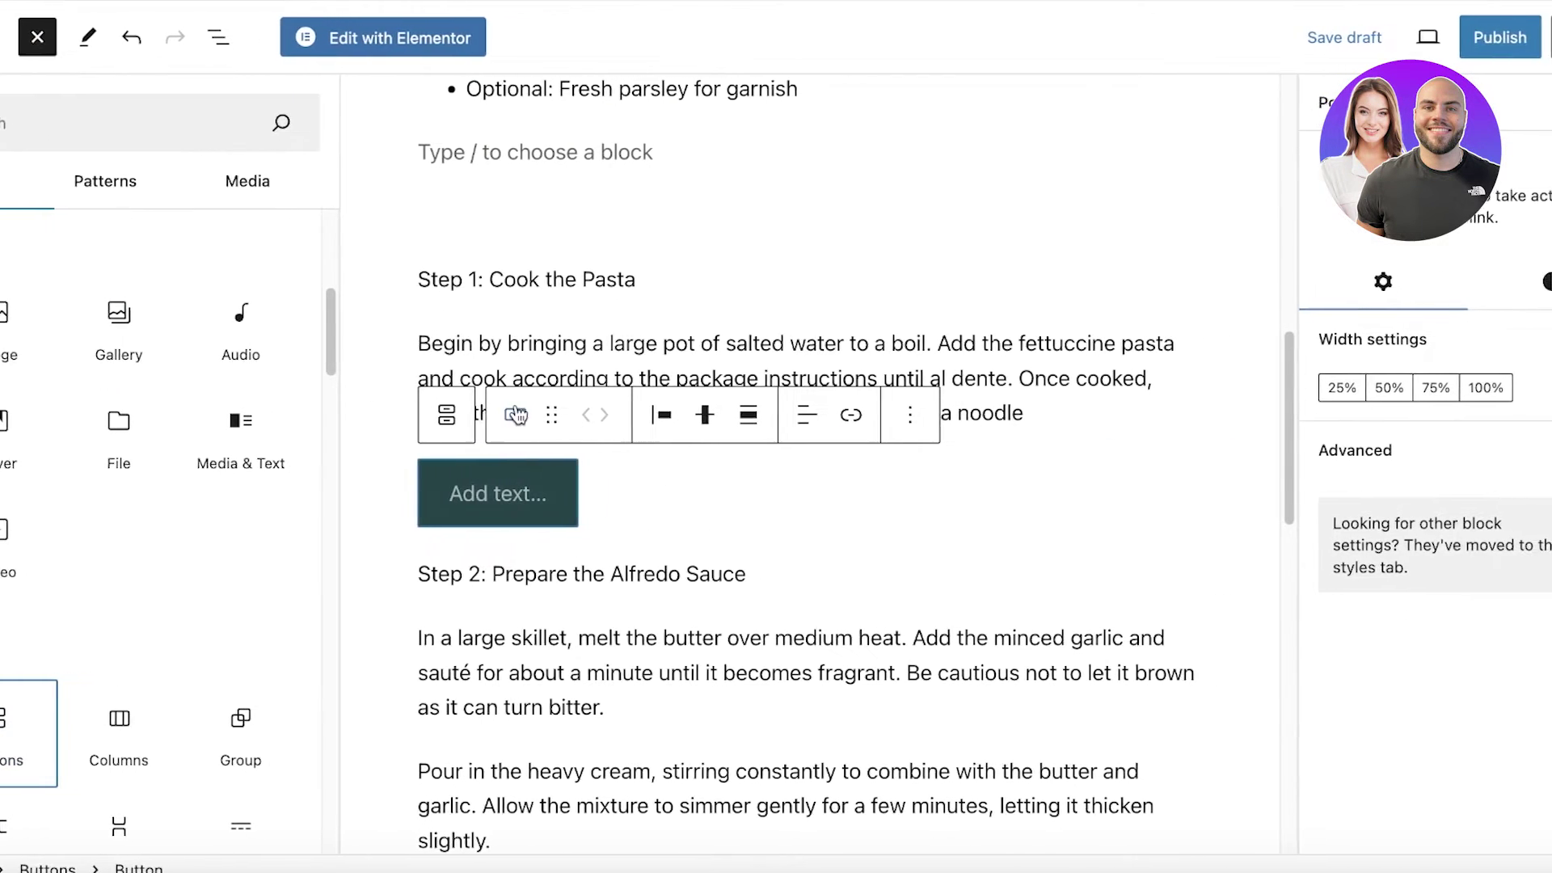
Step: Label the new button 'Recommended Pasta'
left_click(515, 487)
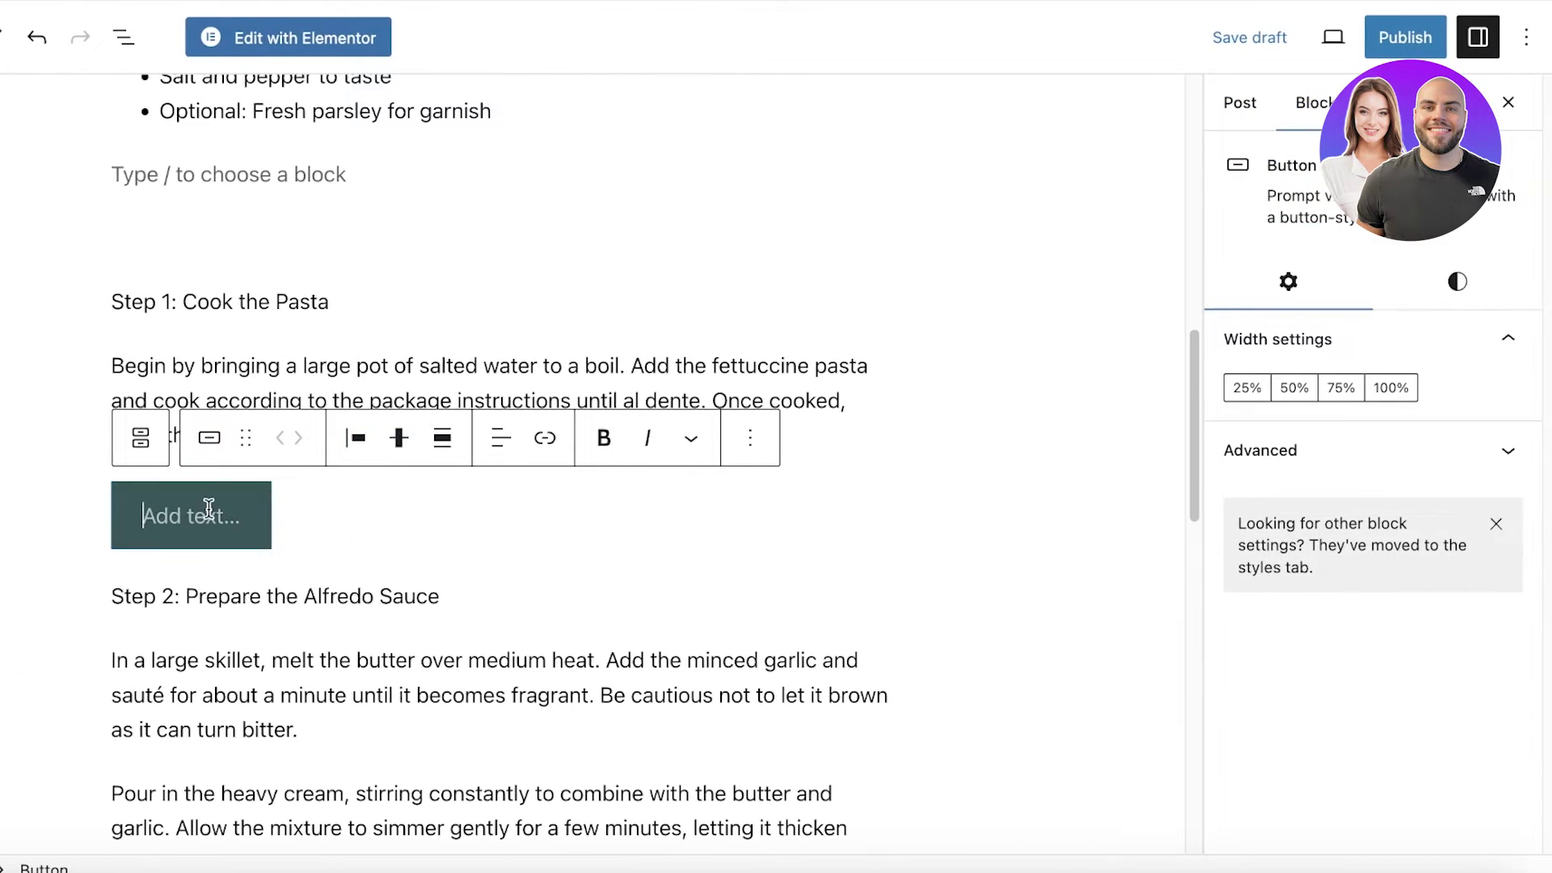
type("A")
key("BackSpace")
type("R")
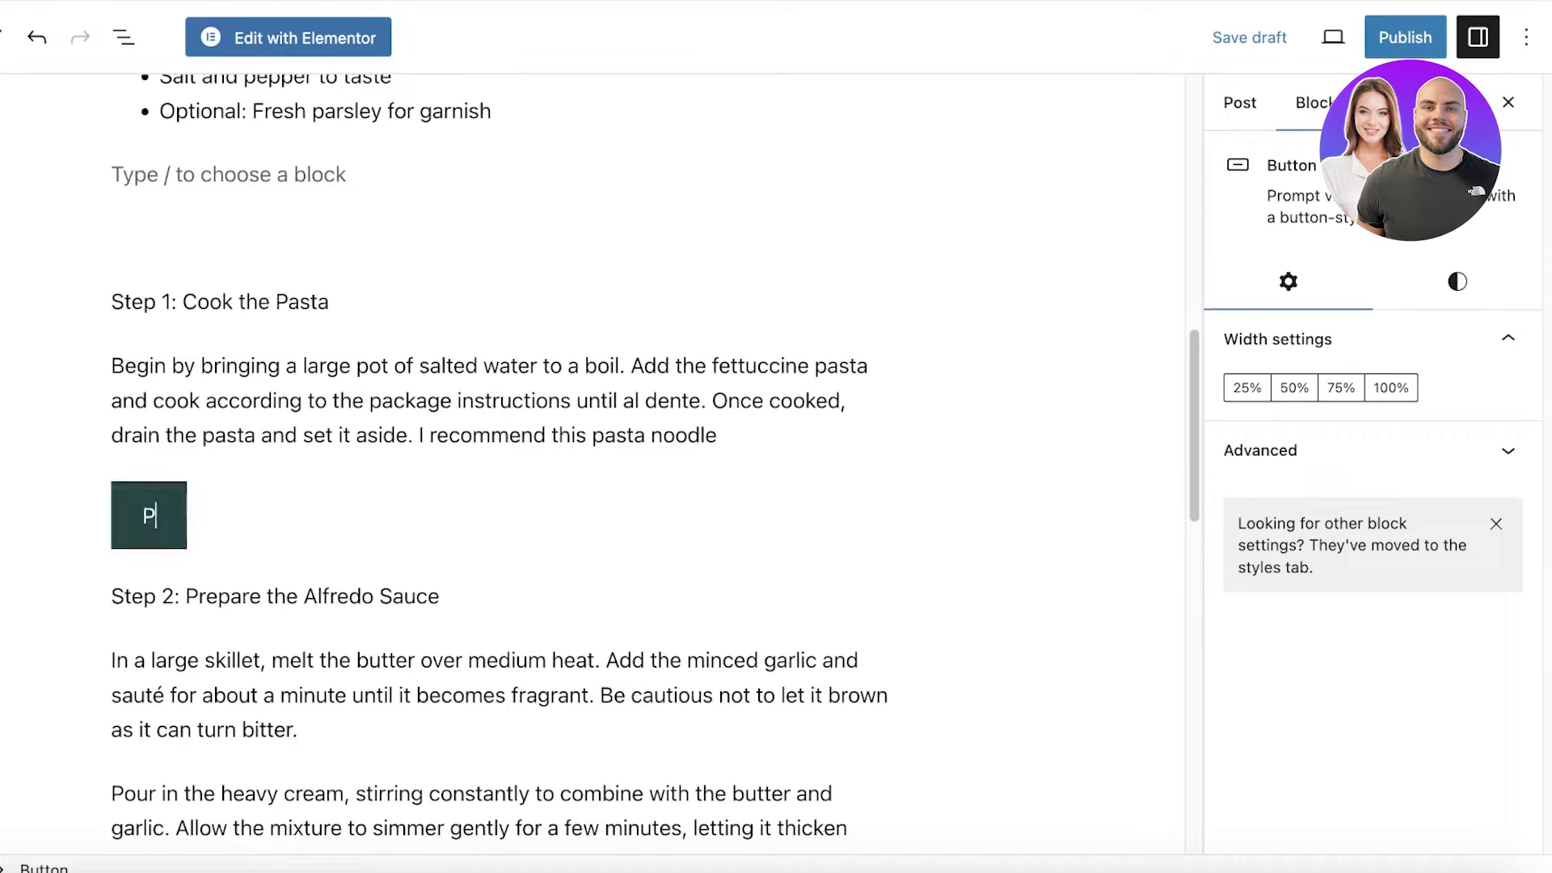
type("ecommended Pasta")
Step: Align the Recommended Pasta button to the middle vertically
left_click(474, 540)
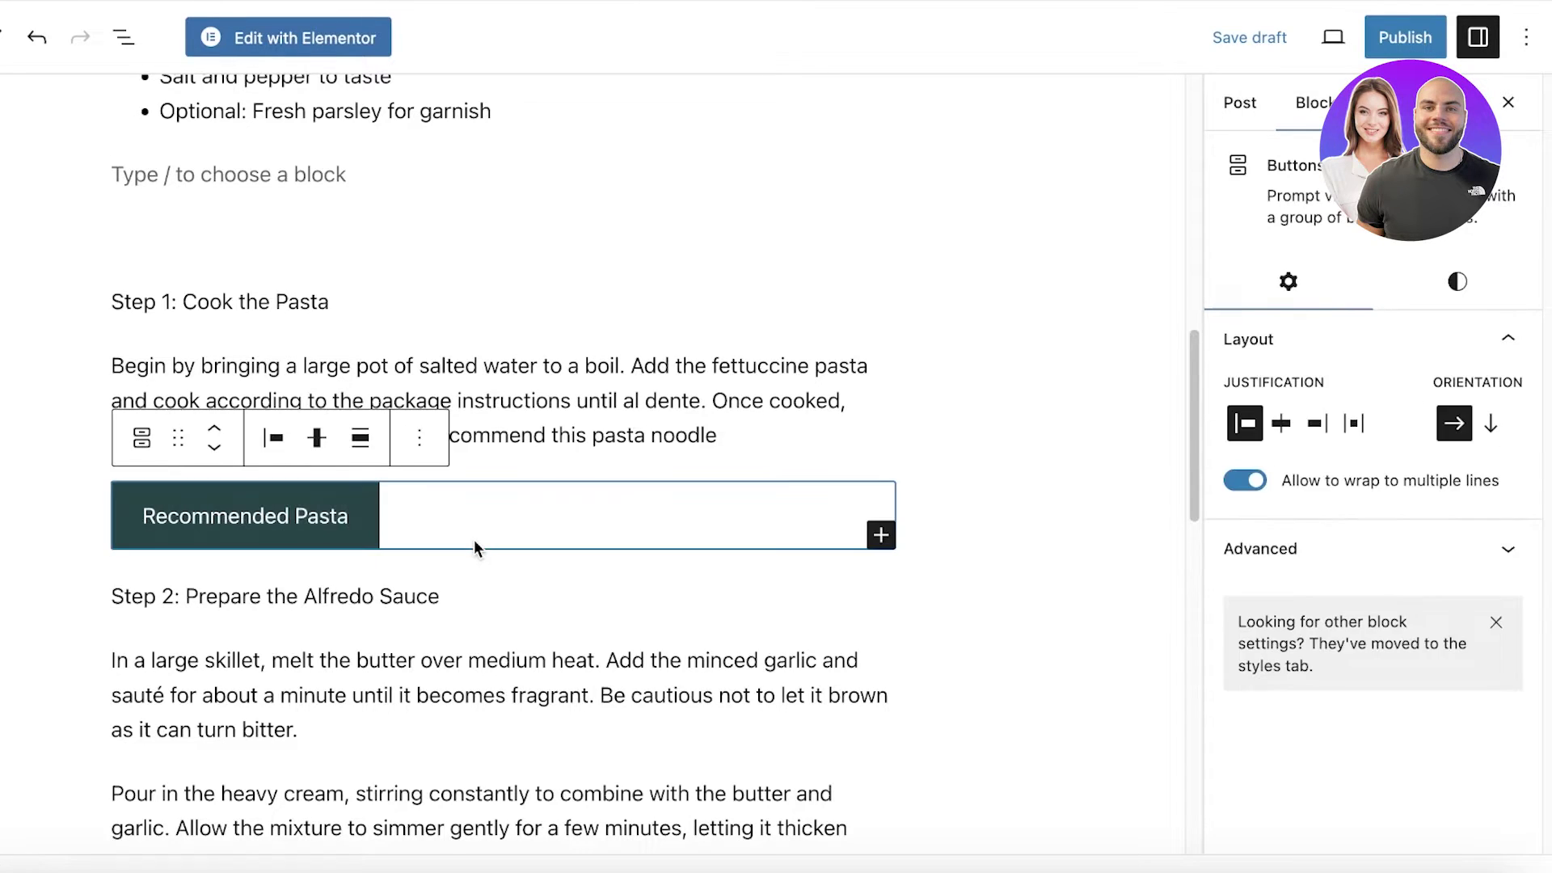
left_click(295, 518)
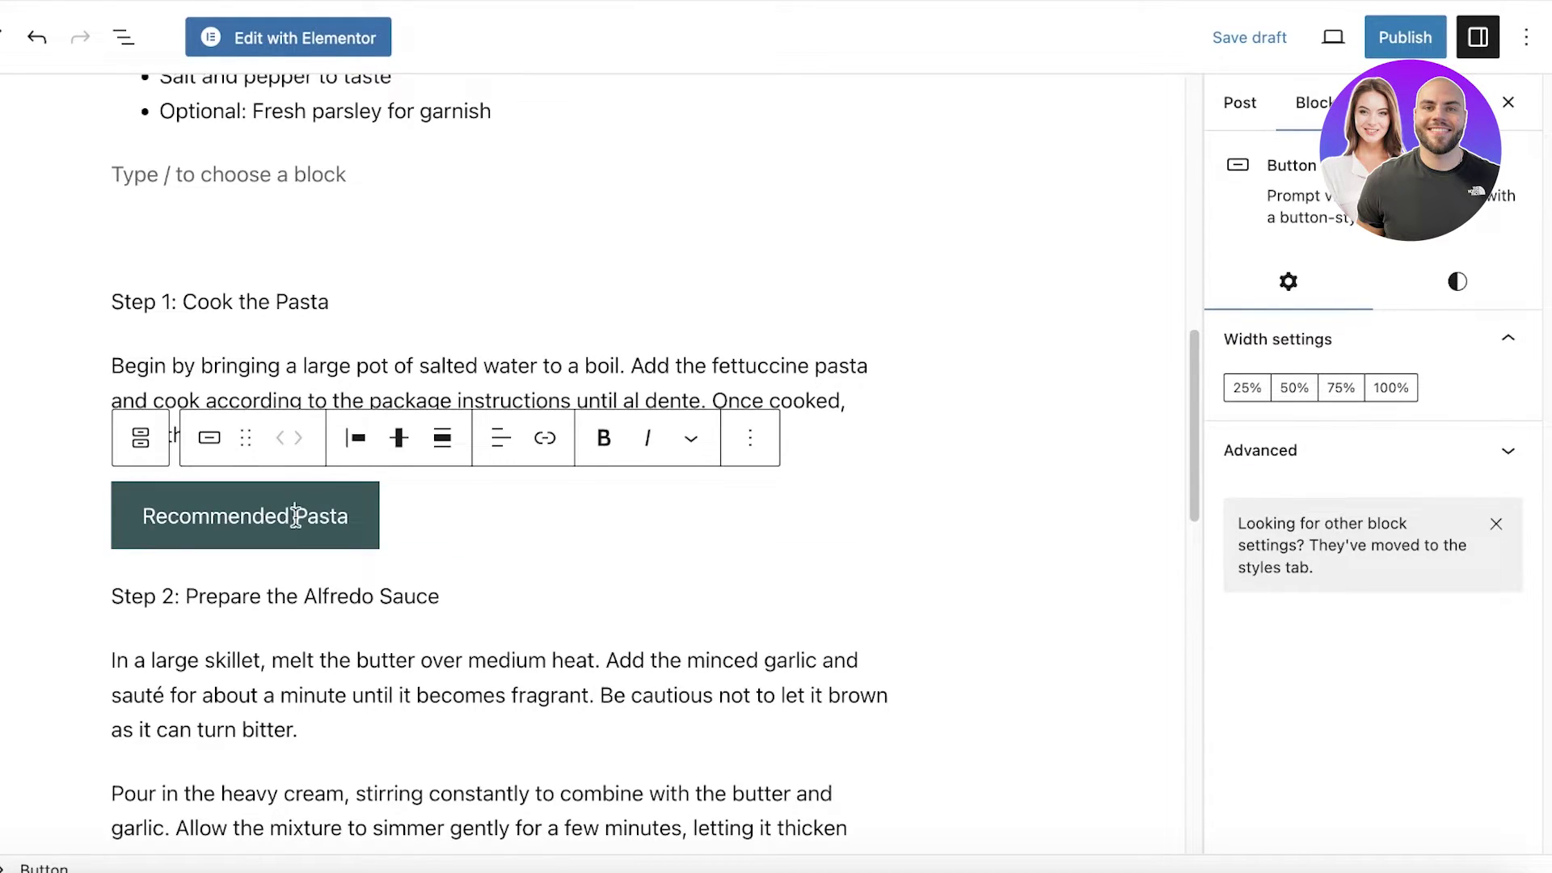
left_click(399, 438)
left_click(432, 555)
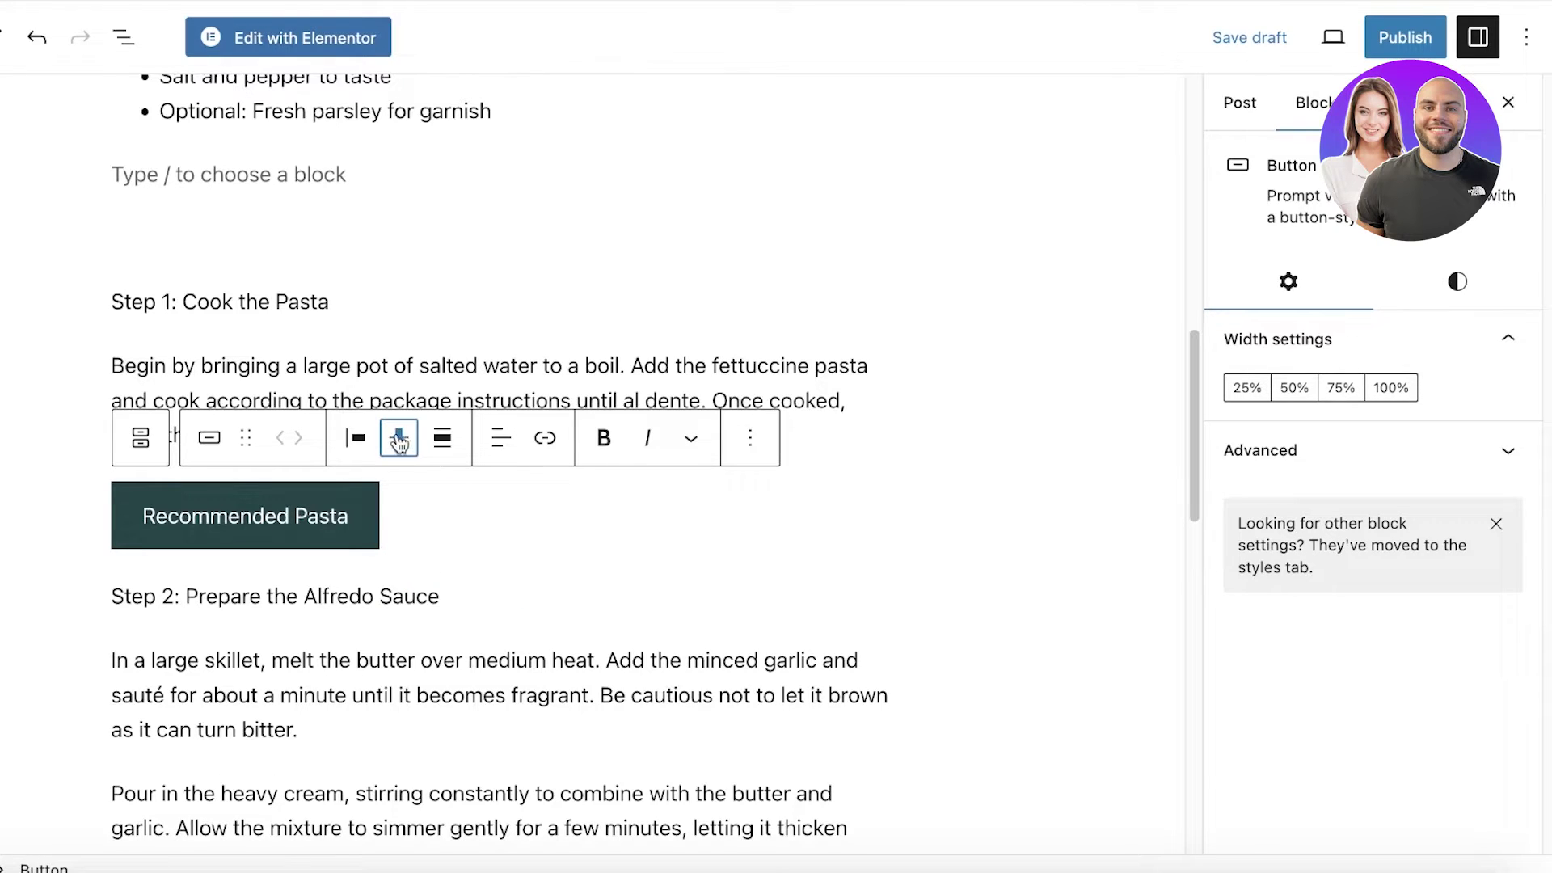
Step: Centre the Buttons group horizontally and stack its buttons vertically
left_click(266, 516)
left_click(139, 443)
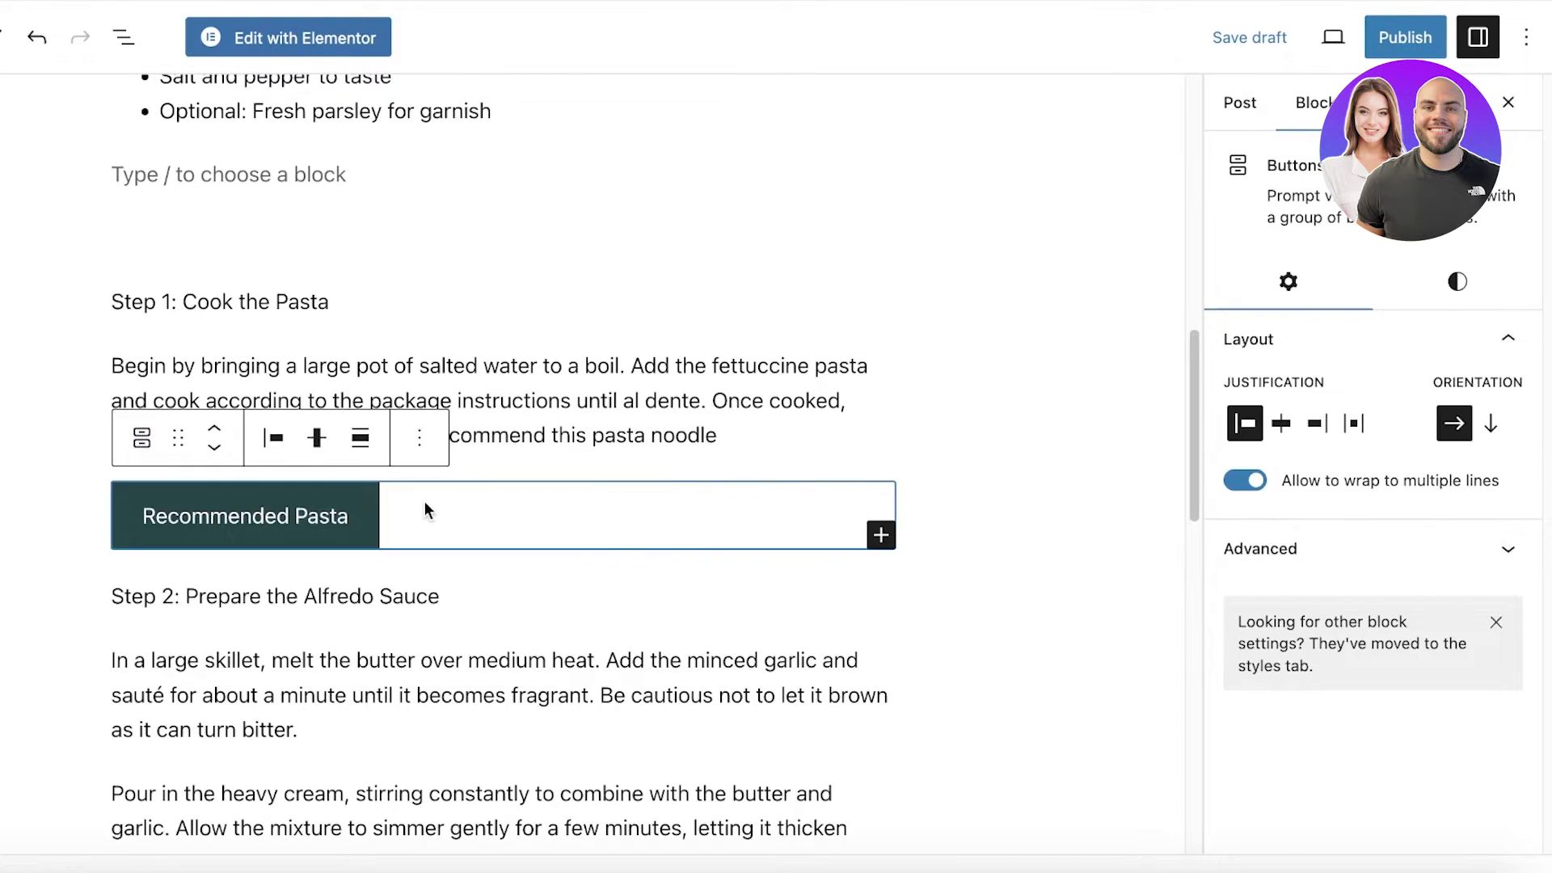
left_click(212, 511)
left_click(575, 512)
left_click(1281, 423)
left_click(1493, 428)
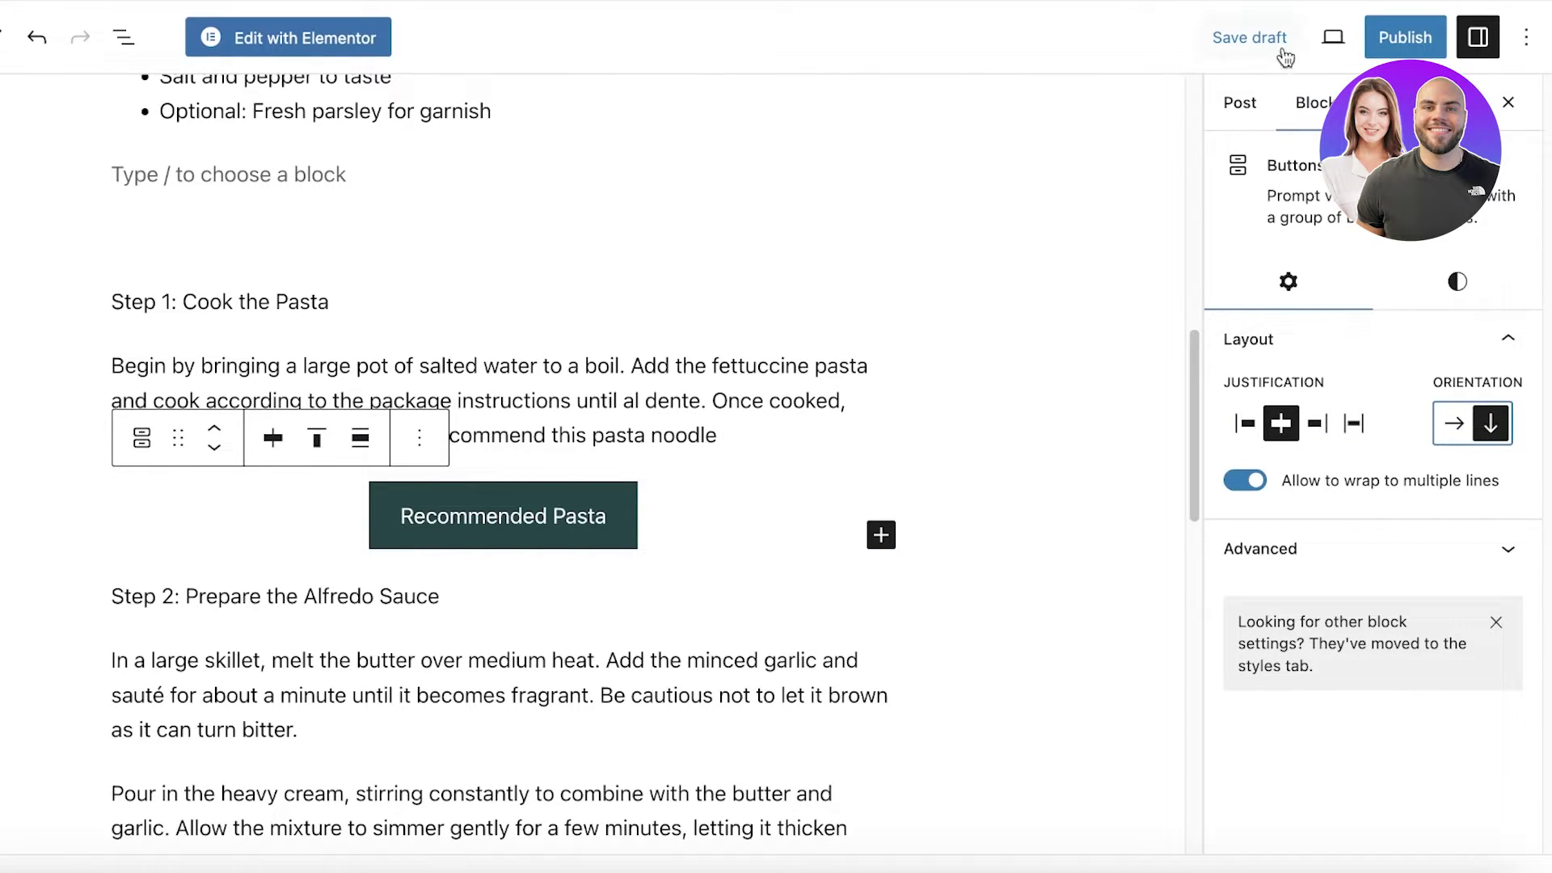
Step: Browse the post settings and the button's formatting, block options and Fill/Outline styles
left_click(1241, 102)
left_click(531, 492)
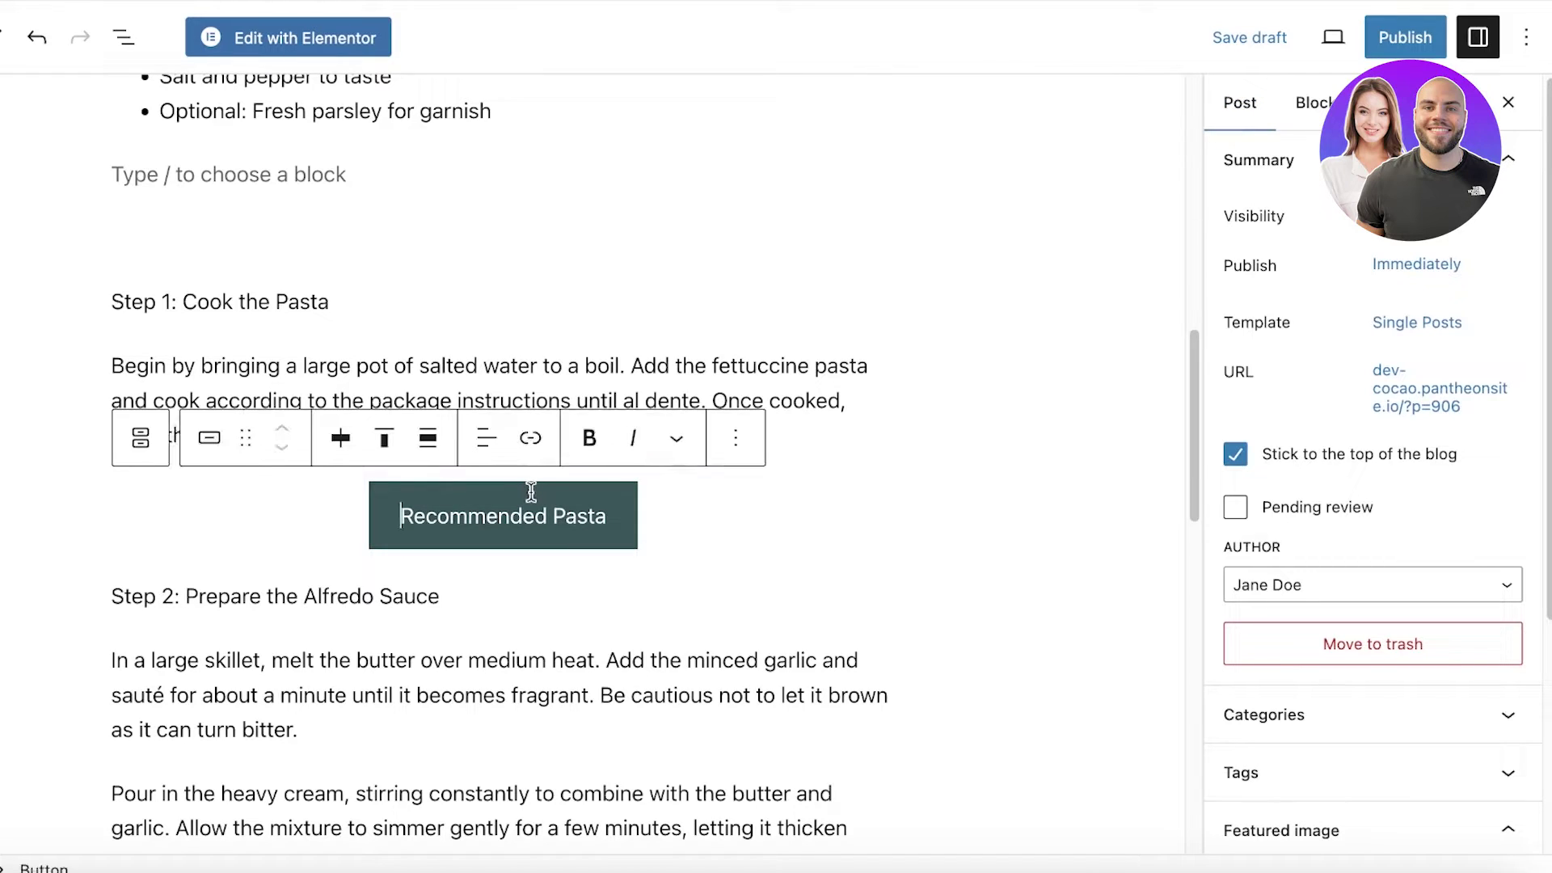
left_click(677, 445)
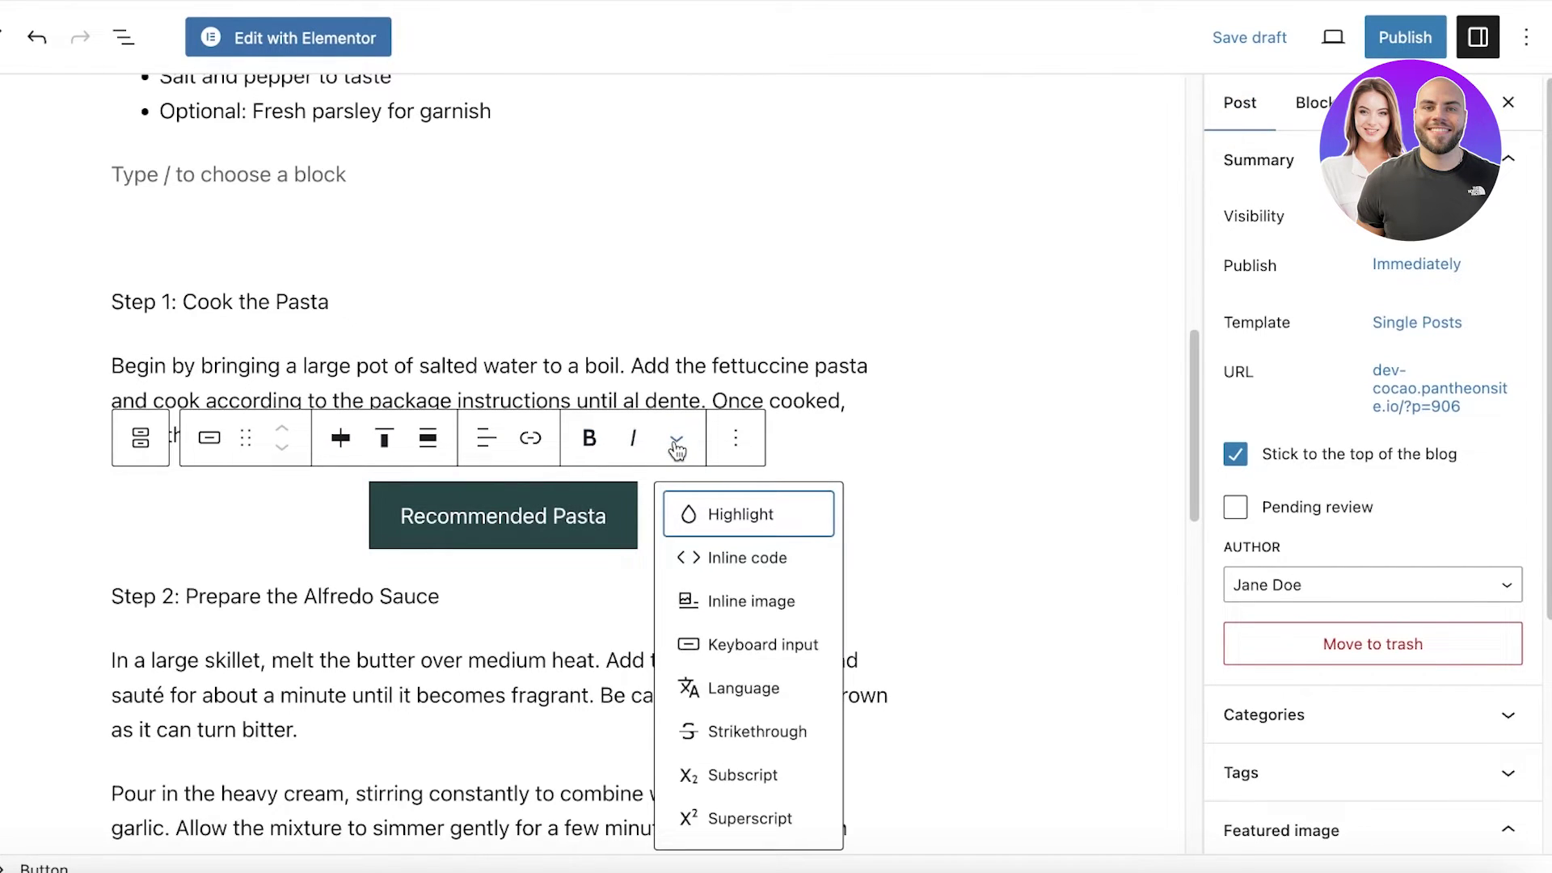
left_click(736, 441)
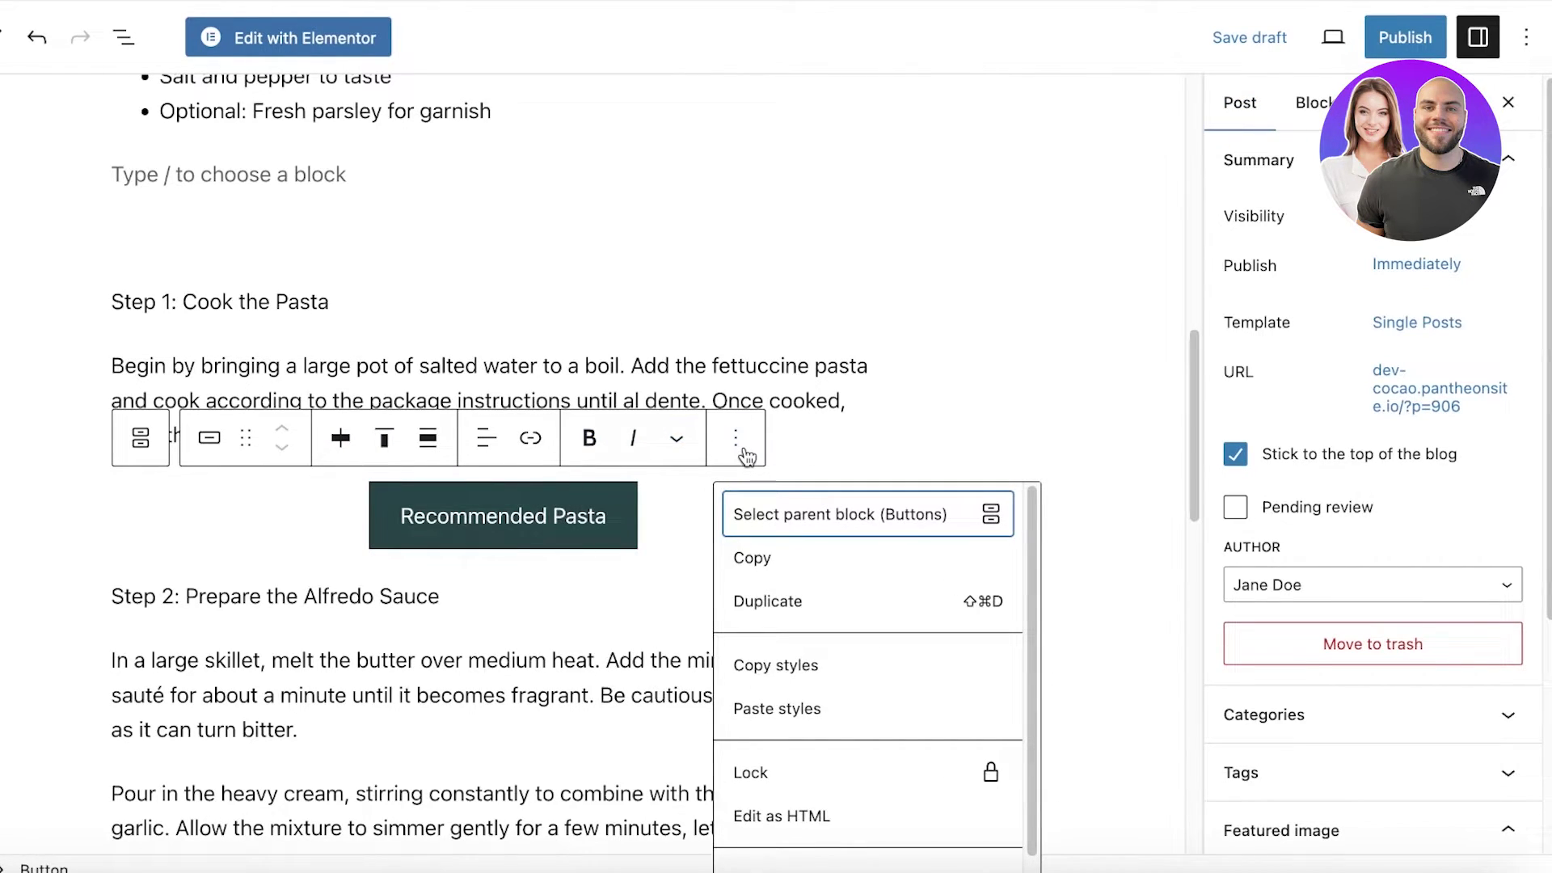
scroll(793, 537, "down", 1)
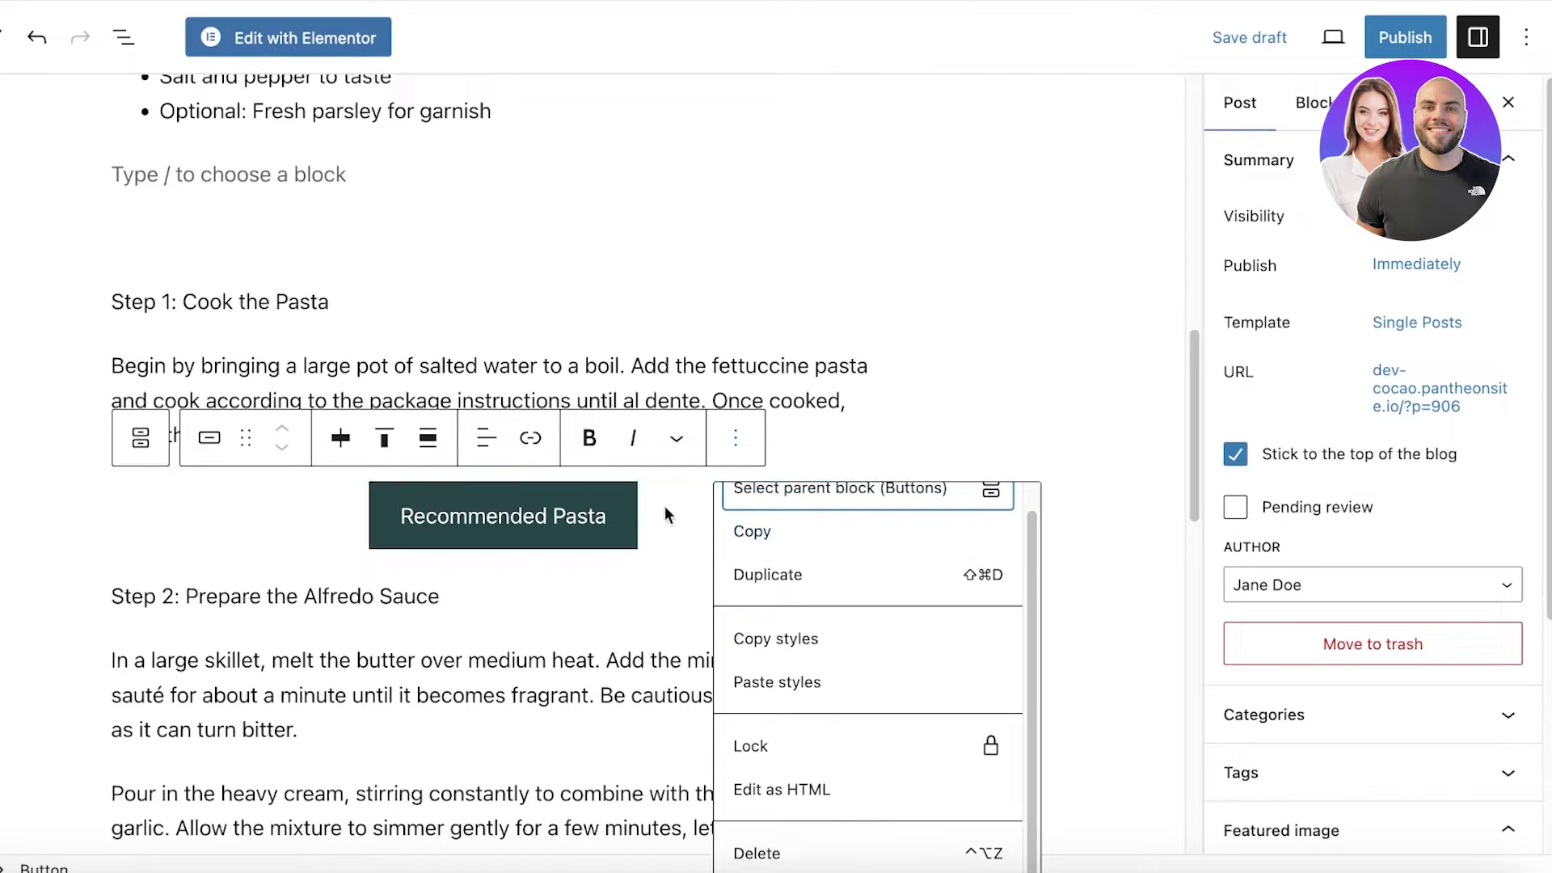
left_click(224, 447)
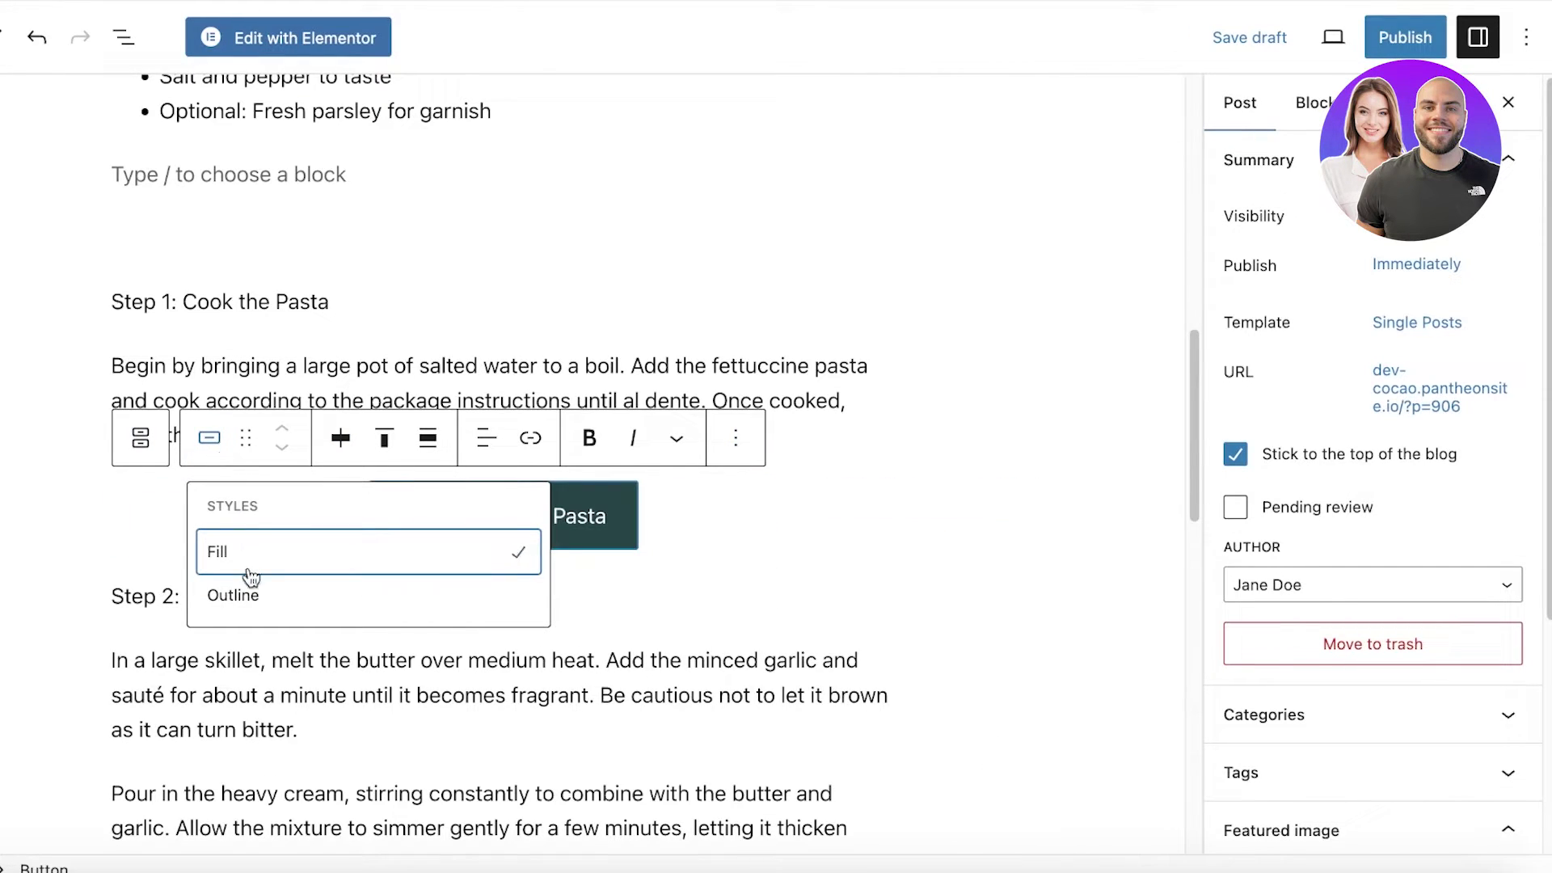
Step: Inspect the Buttons group's transform and block options without changing them
left_click(141, 437)
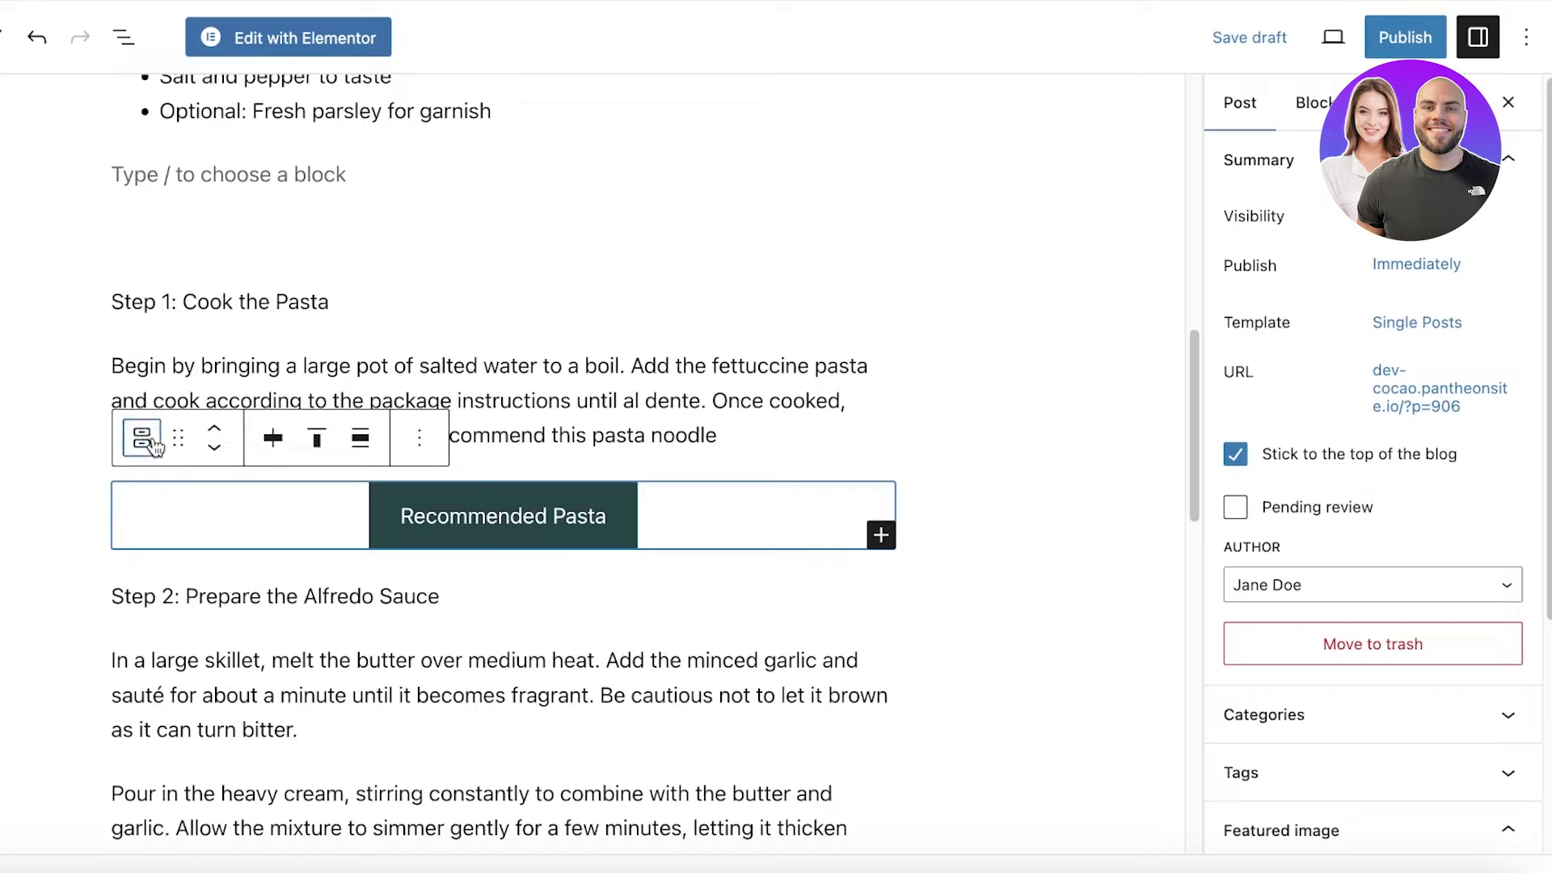
left_click(150, 442)
left_click(158, 443)
left_click(409, 454)
scroll(420, 638, "down", 3)
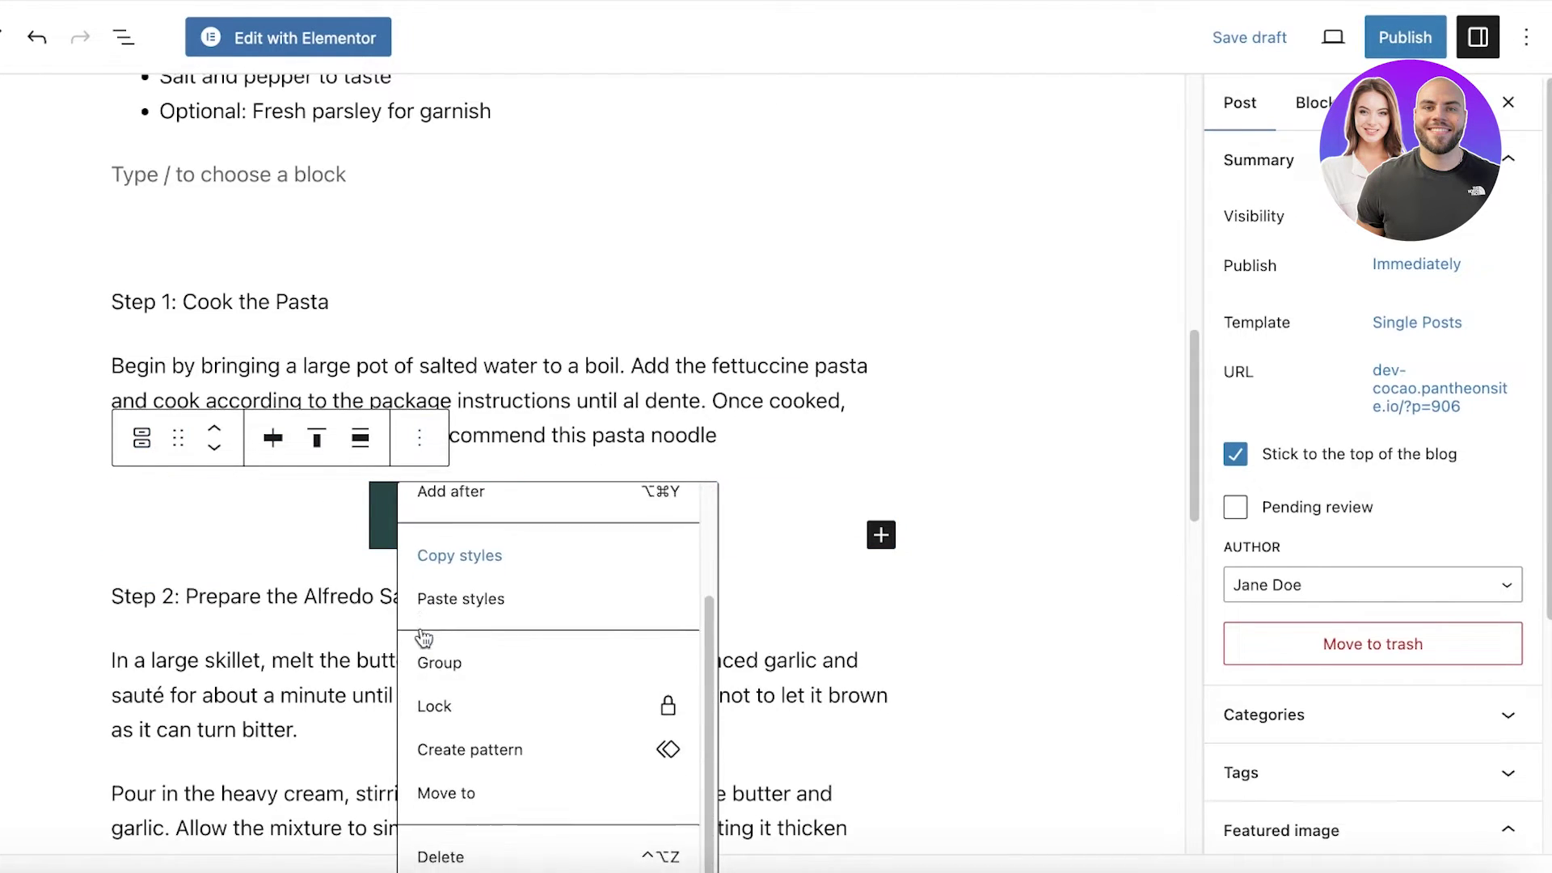
left_click(875, 485)
Step: Review the Recommended Pasta button's style settings, then deselect it
left_click(576, 510)
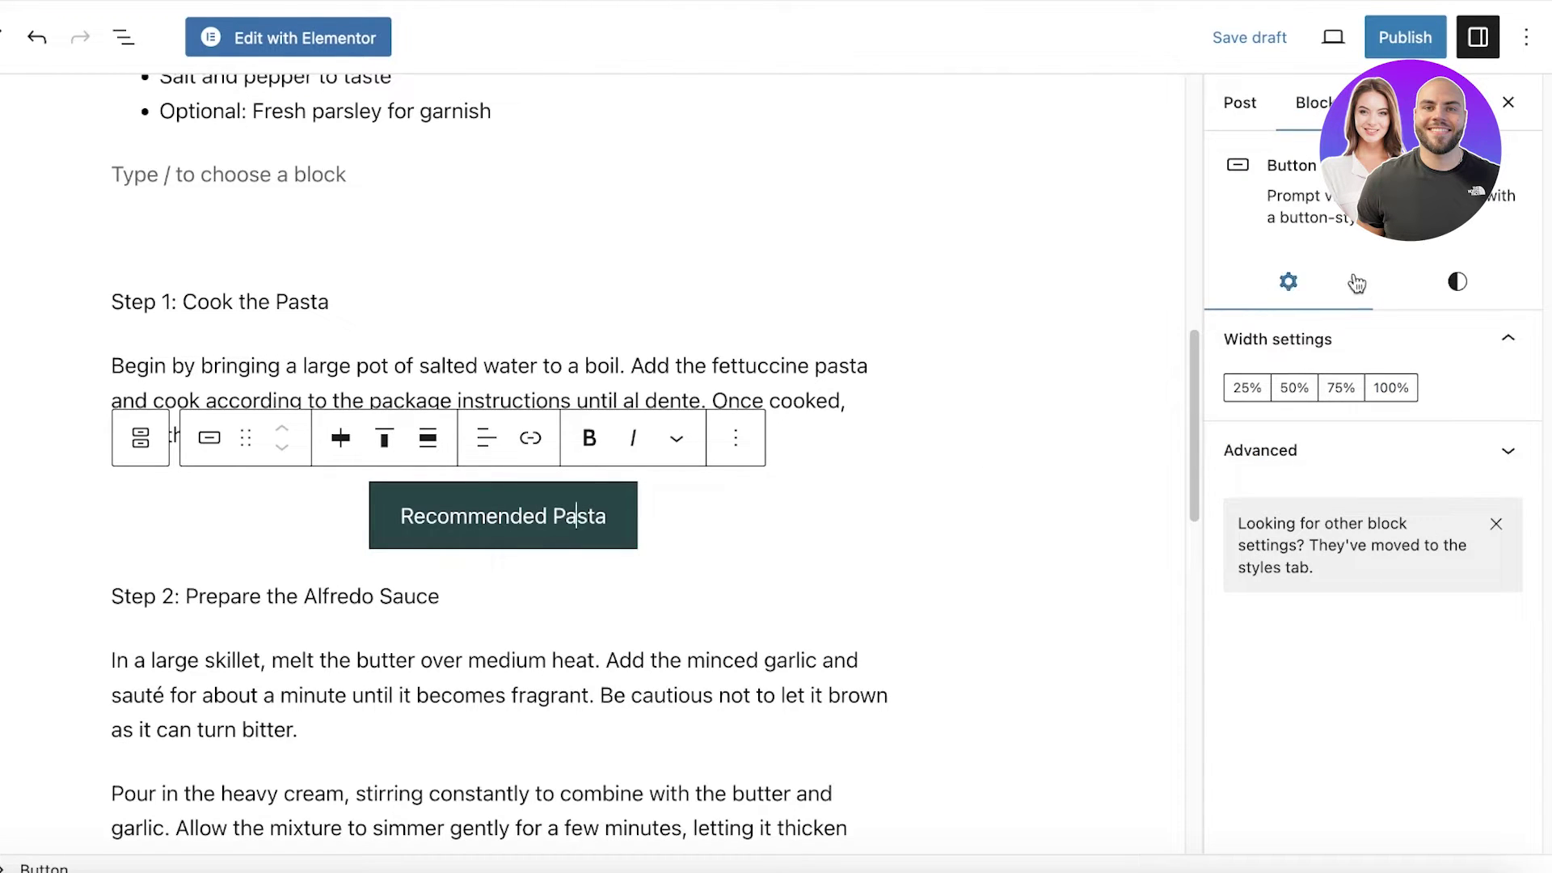
left_click(1408, 311)
scroll(1405, 335, "down", 4)
scroll(572, 596, "down", 4)
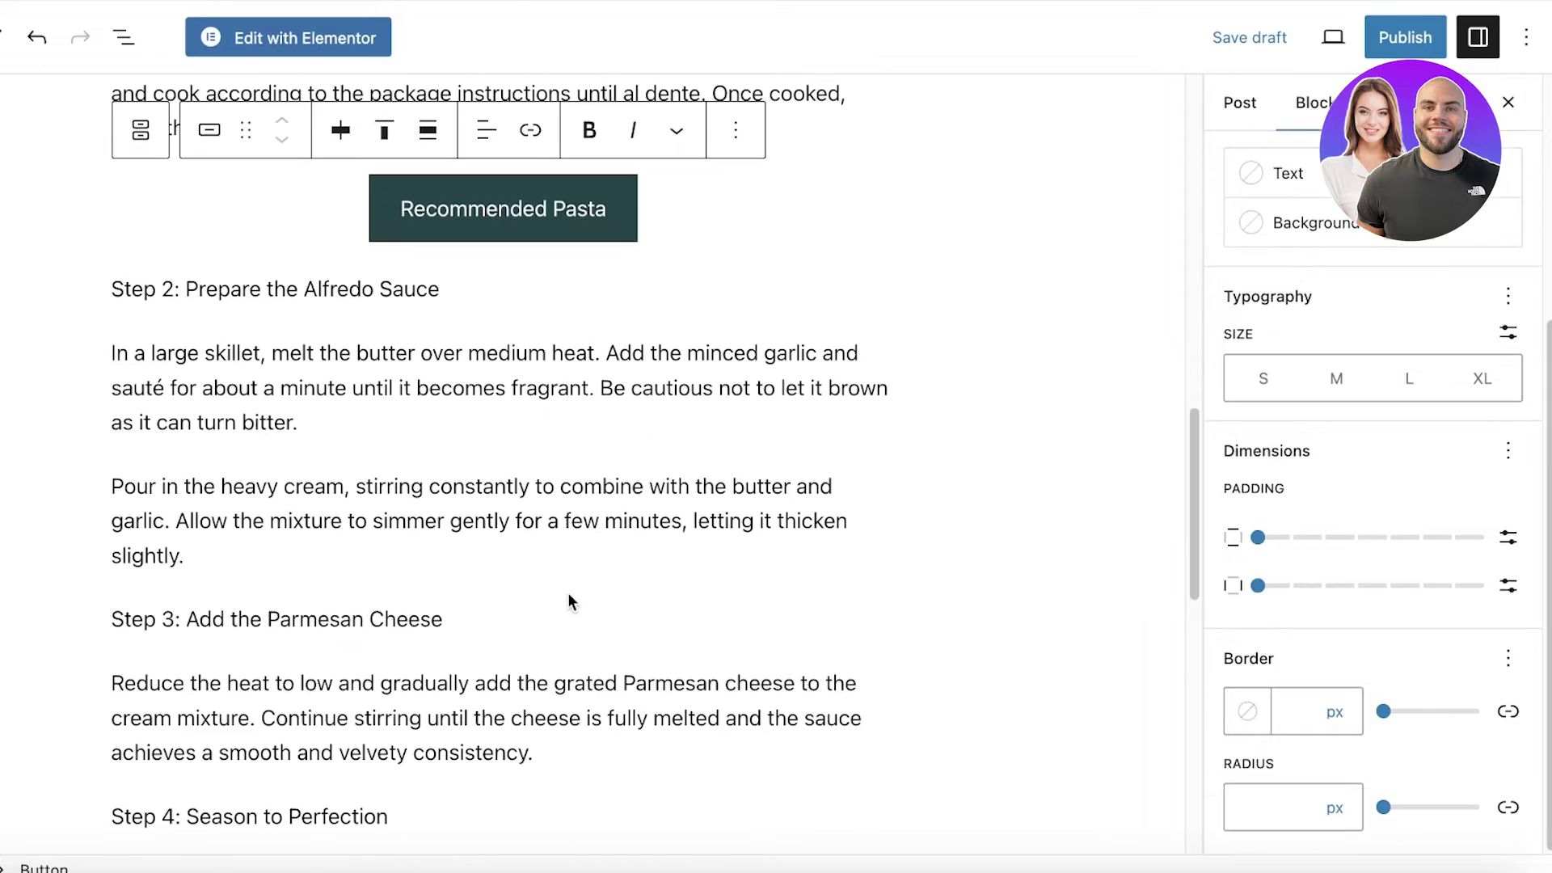
left_click(572, 596)
scroll(370, 388, "down", 4)
scroll(405, 420, "up", 10)
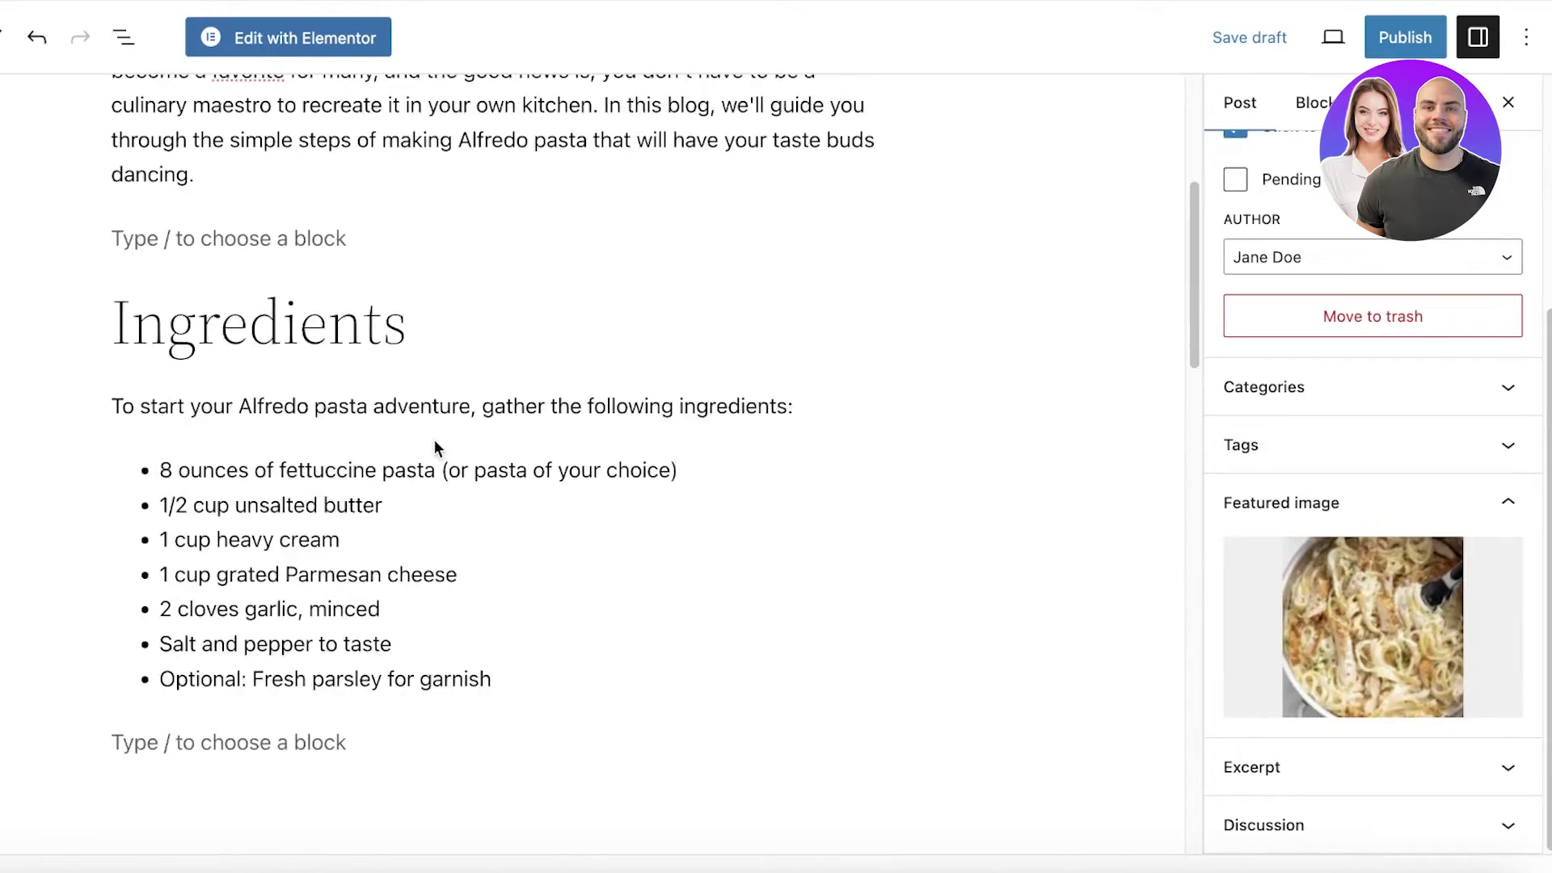
scroll(434, 442, "down", 15)
scroll(434, 449, "down", 2)
scroll(435, 468, "up", 15)
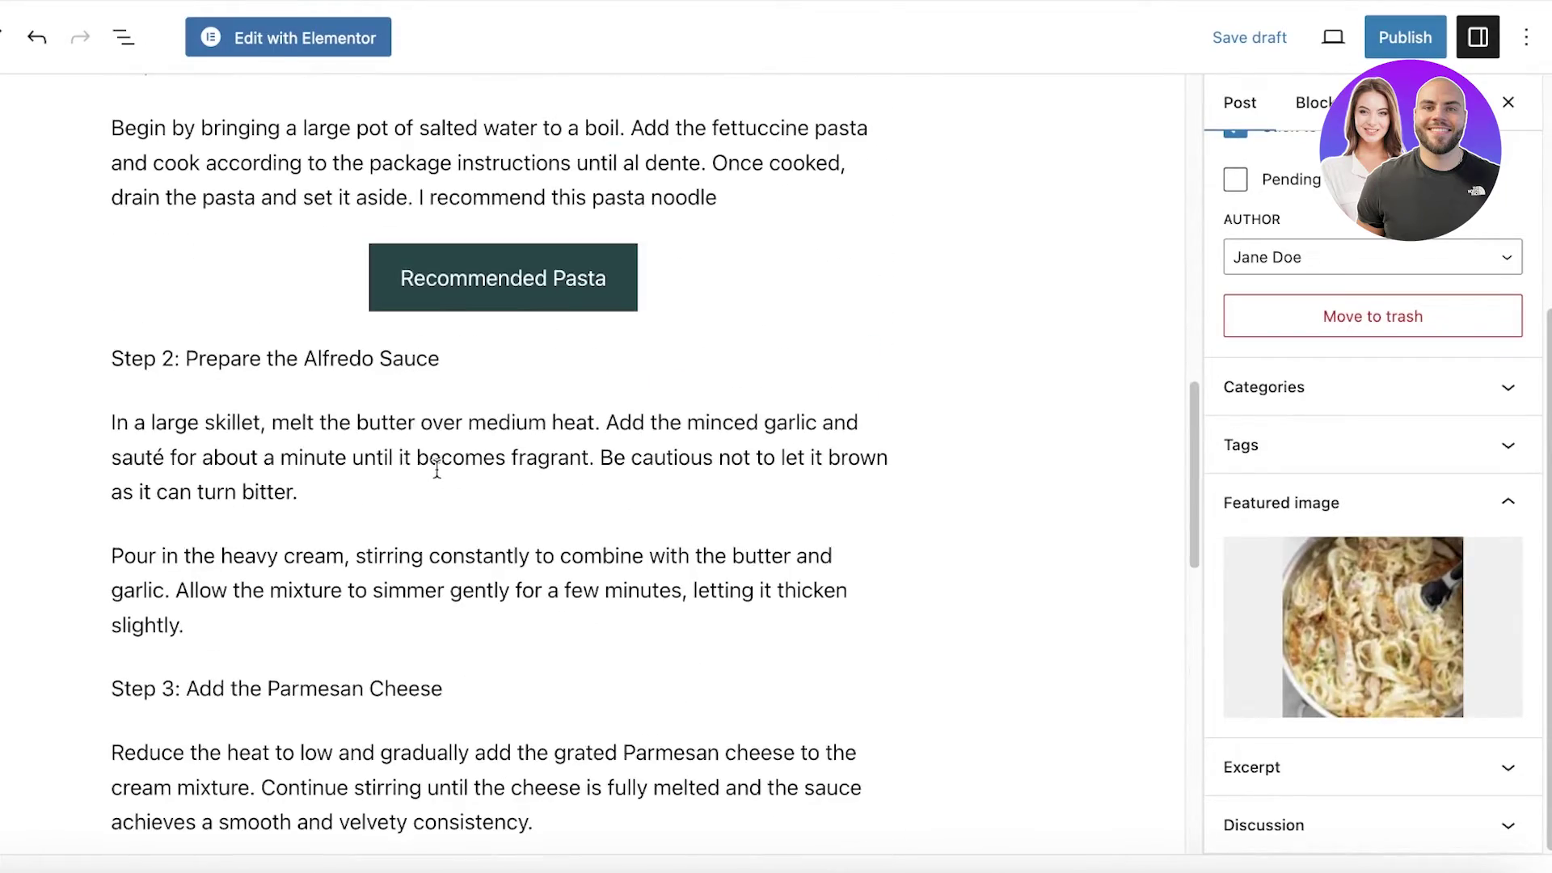
scroll(980, 277, "up", 2)
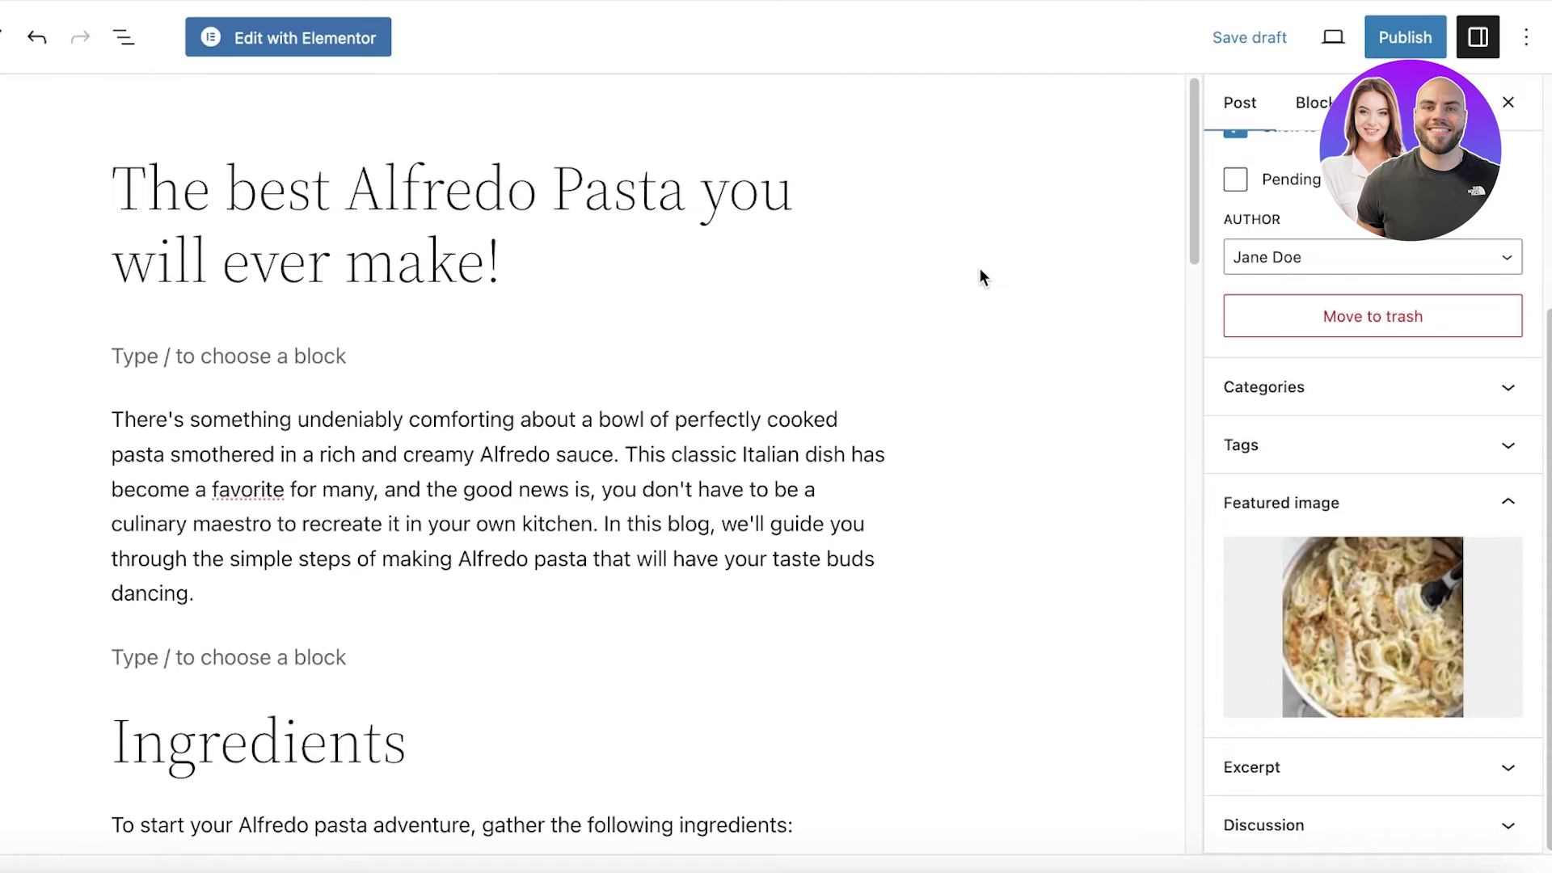
Step: Publish the Alfredo pasta post as Public and Immediately, then view the live post
left_click(1399, 47)
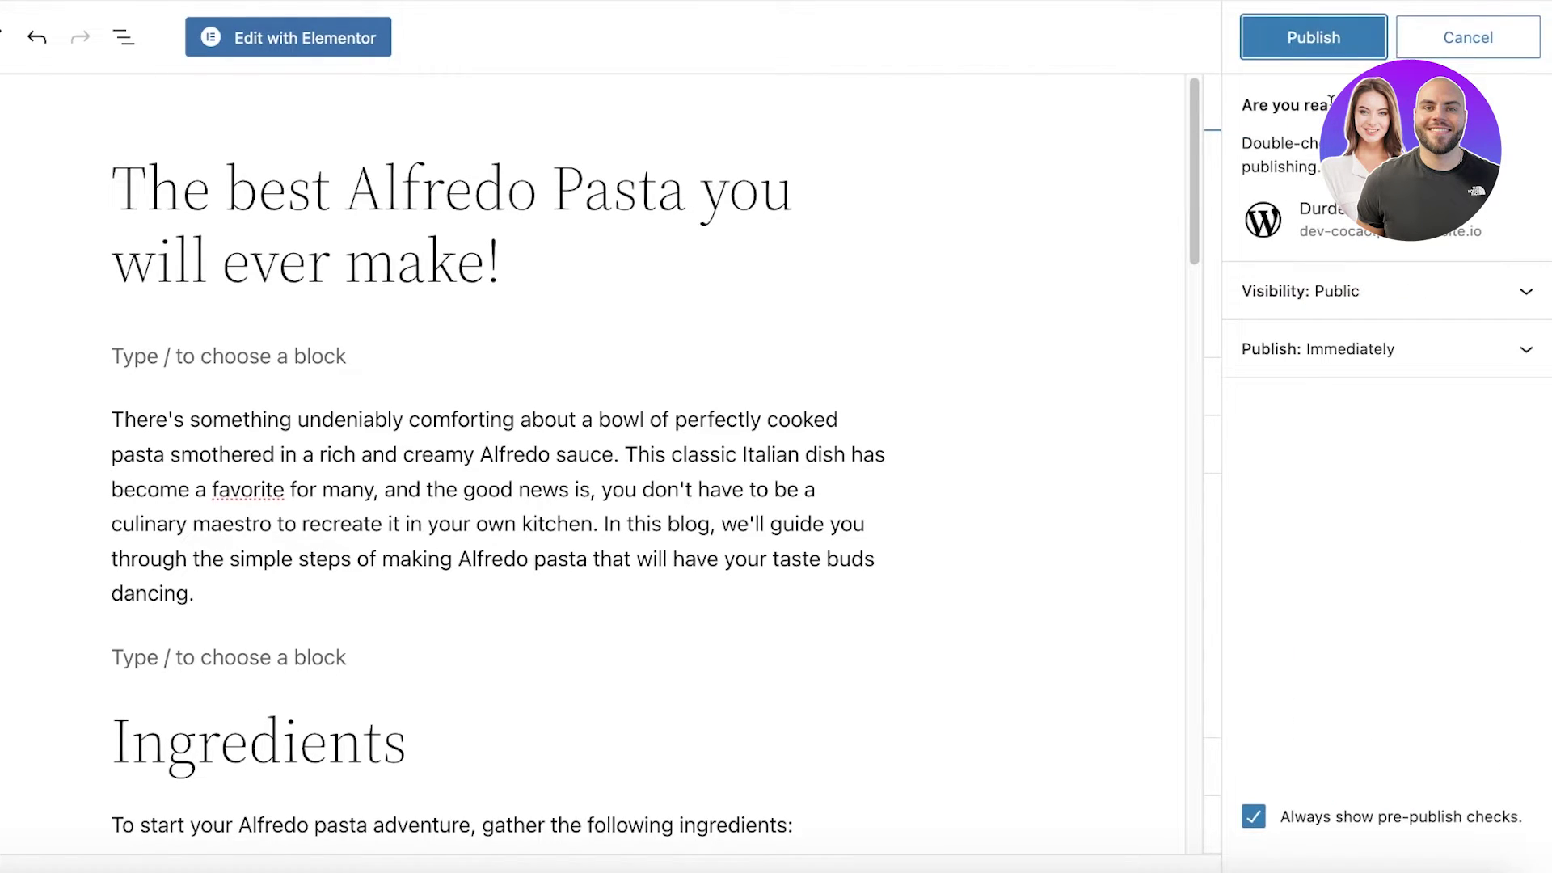
left_click(1352, 291)
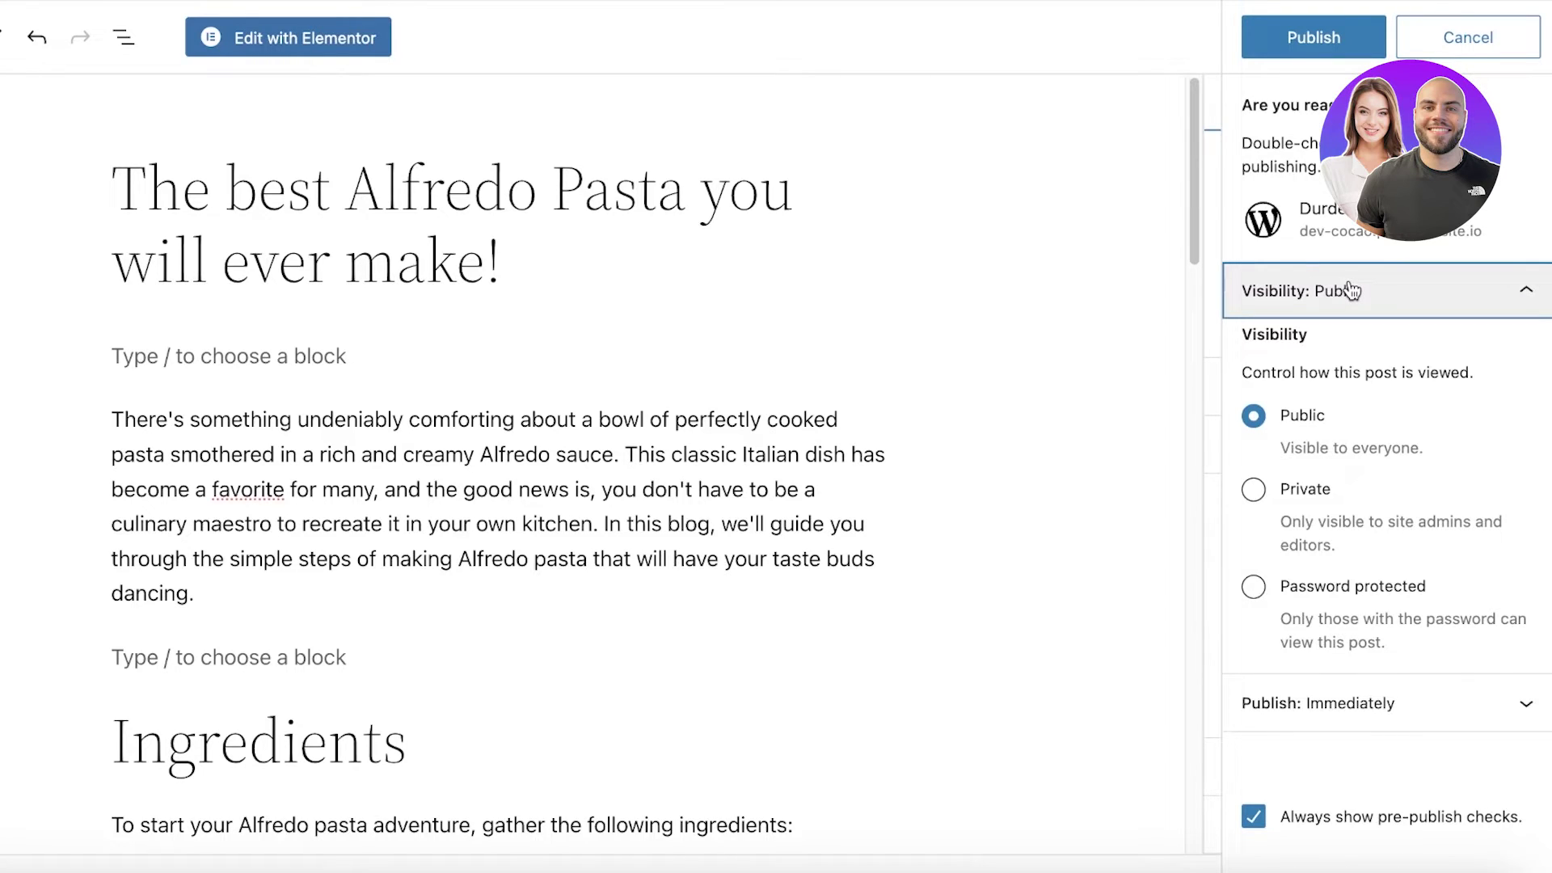
left_click(1352, 291)
left_click(1290, 355)
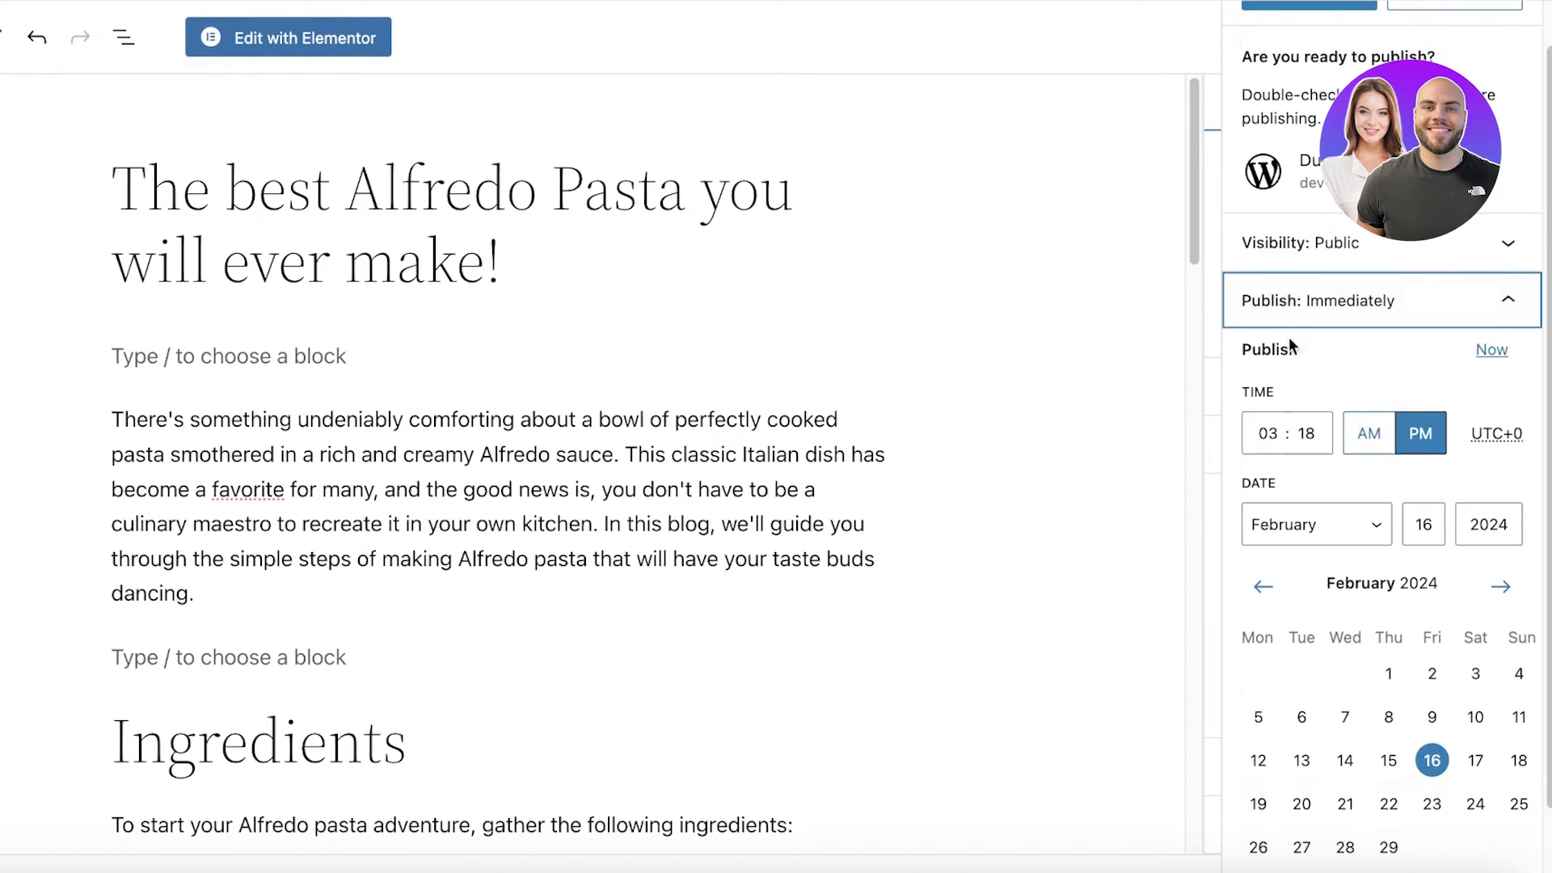
left_click(1245, 303)
left_click(1260, 47)
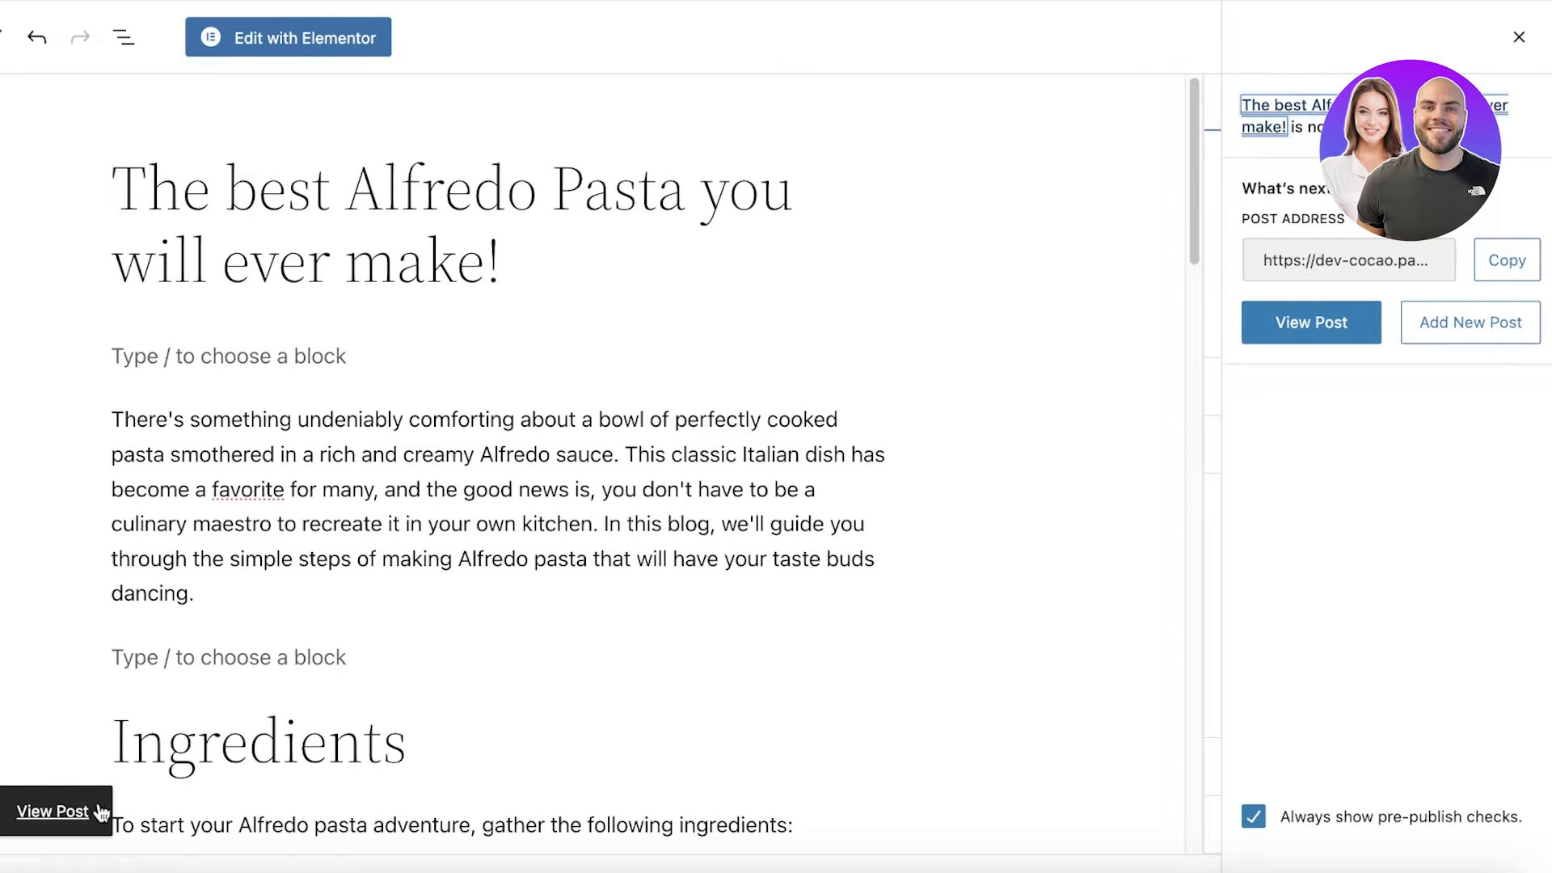
left_click(41, 810)
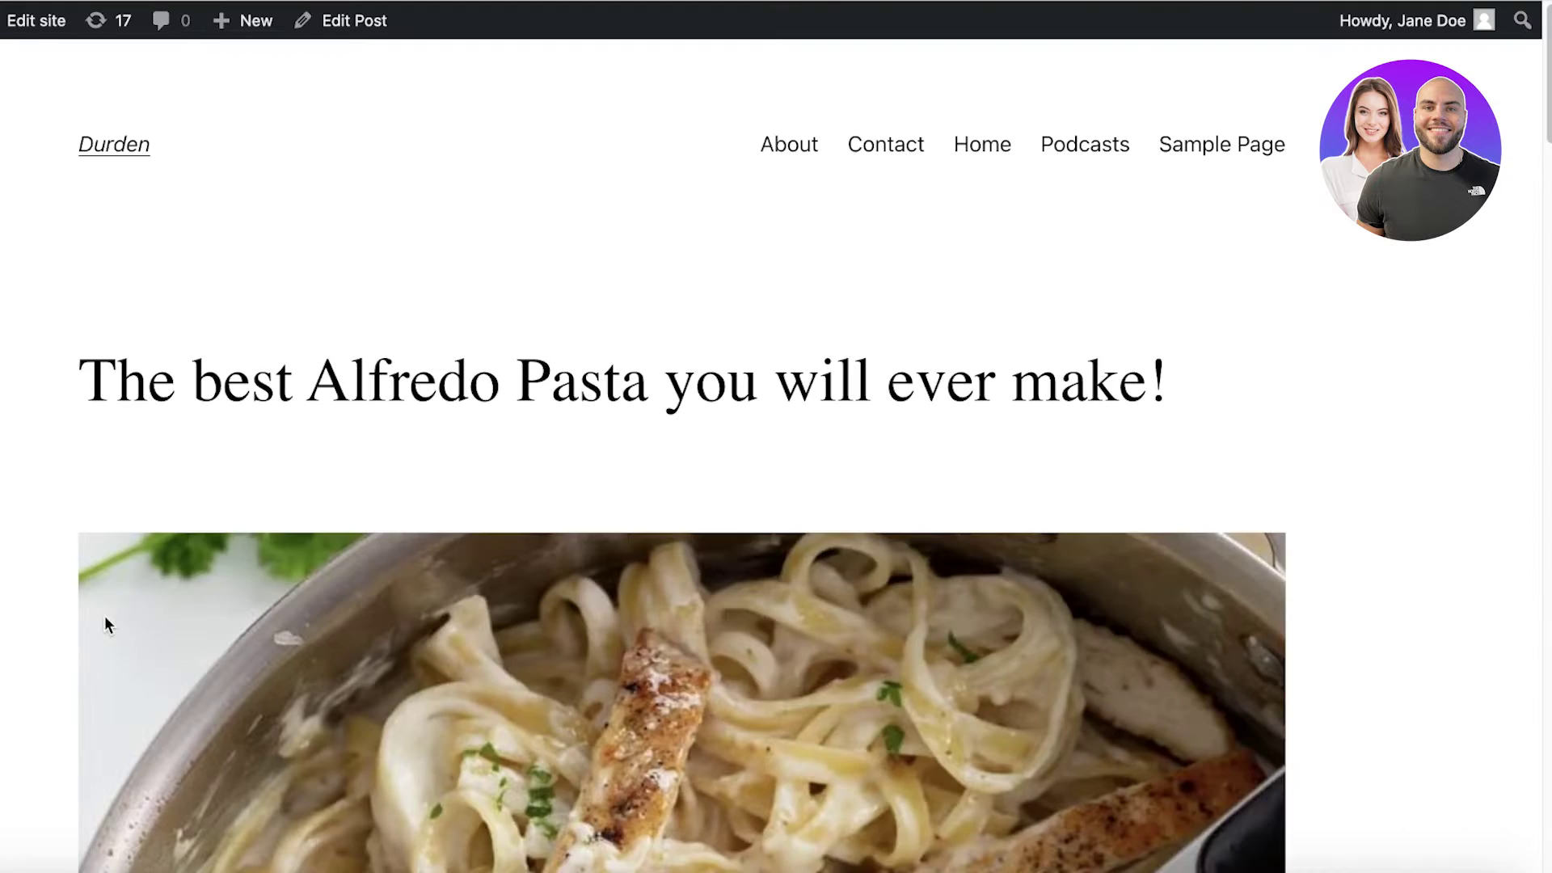
Step: Visit the site front end and go via Podcasts to the blank Home page
scroll(569, 314, "down", 7)
scroll(712, 187, "up", 7)
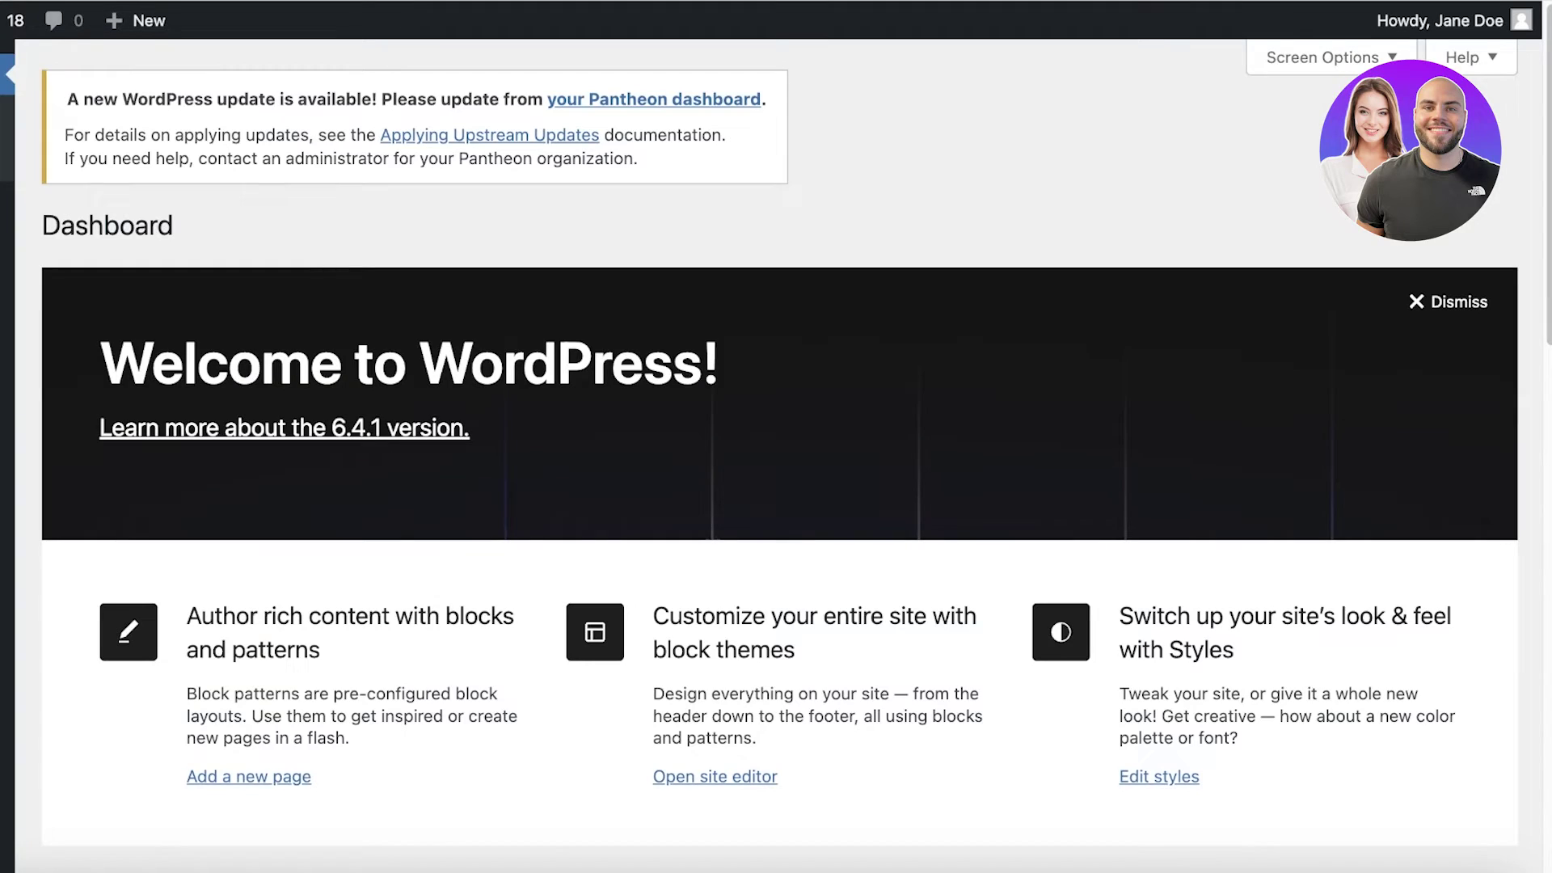
left_click(28, 60)
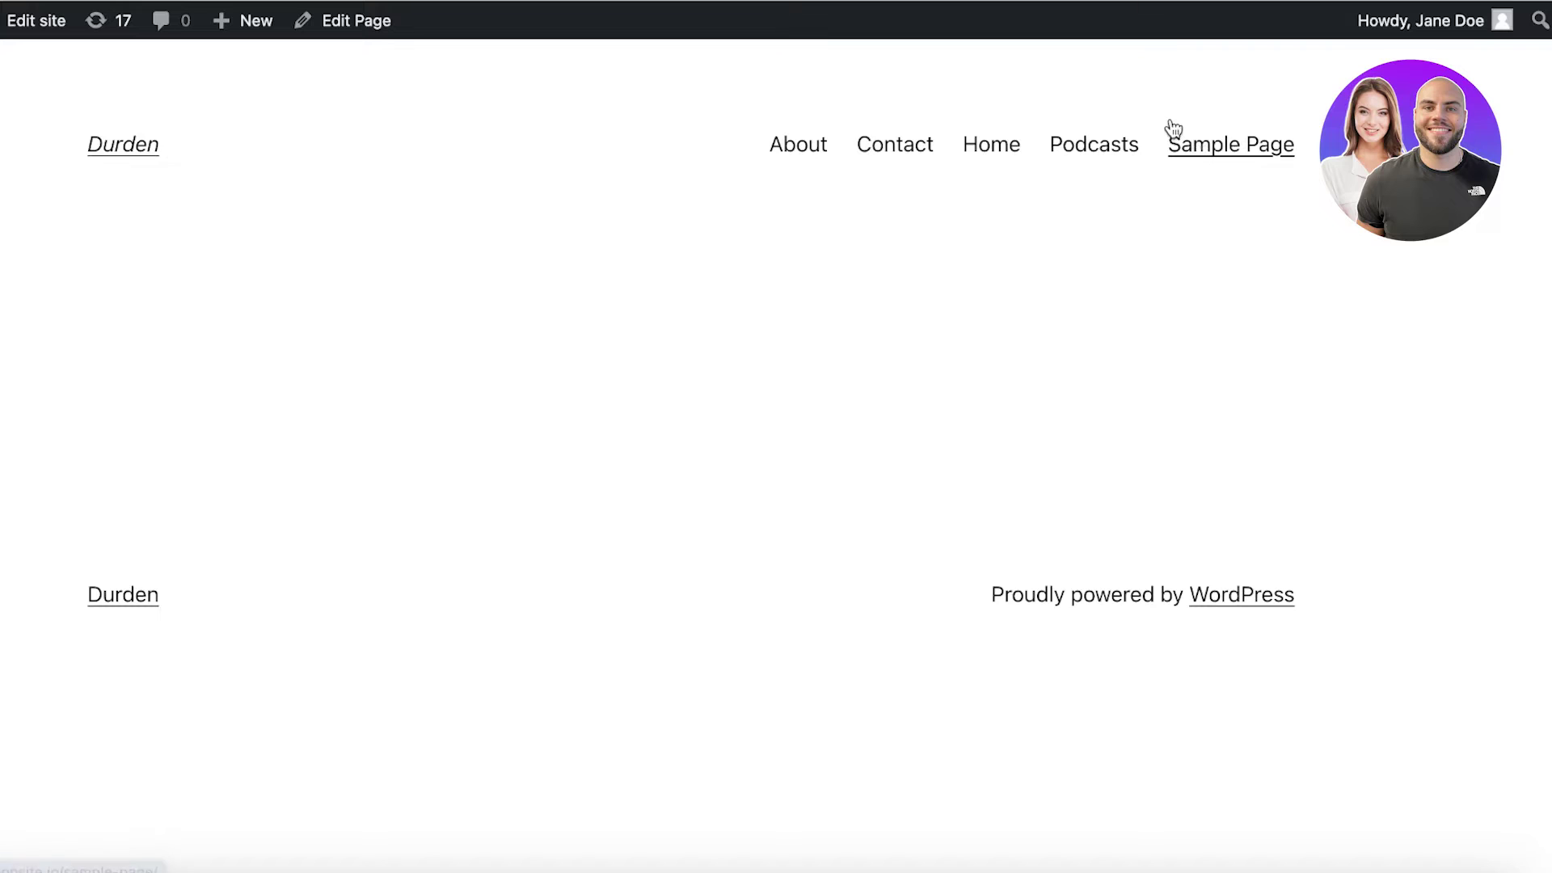
left_click(1122, 156)
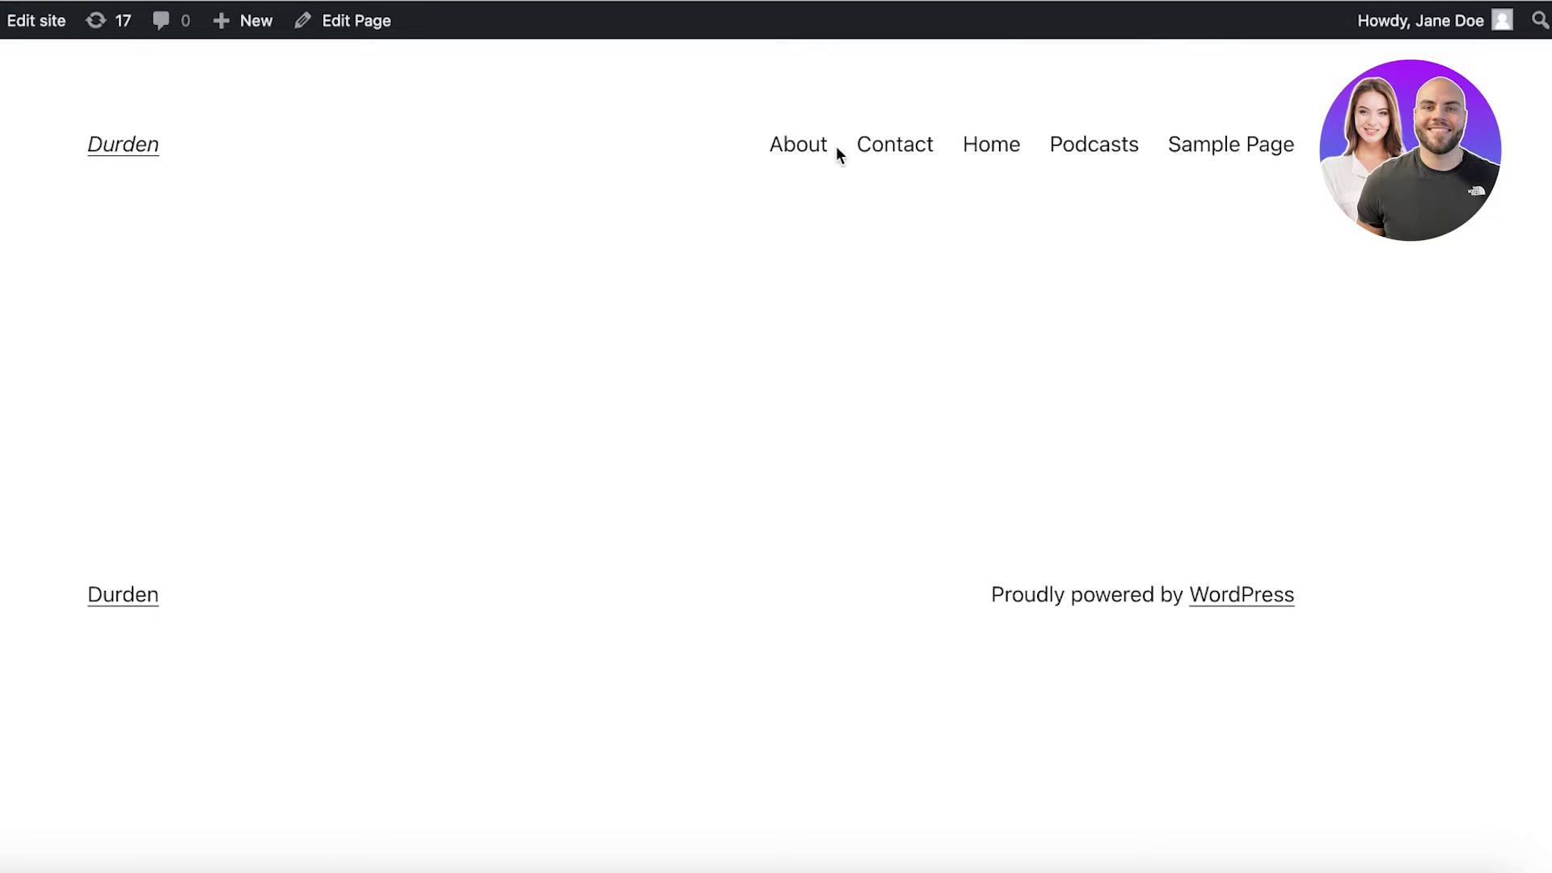
left_click(1010, 161)
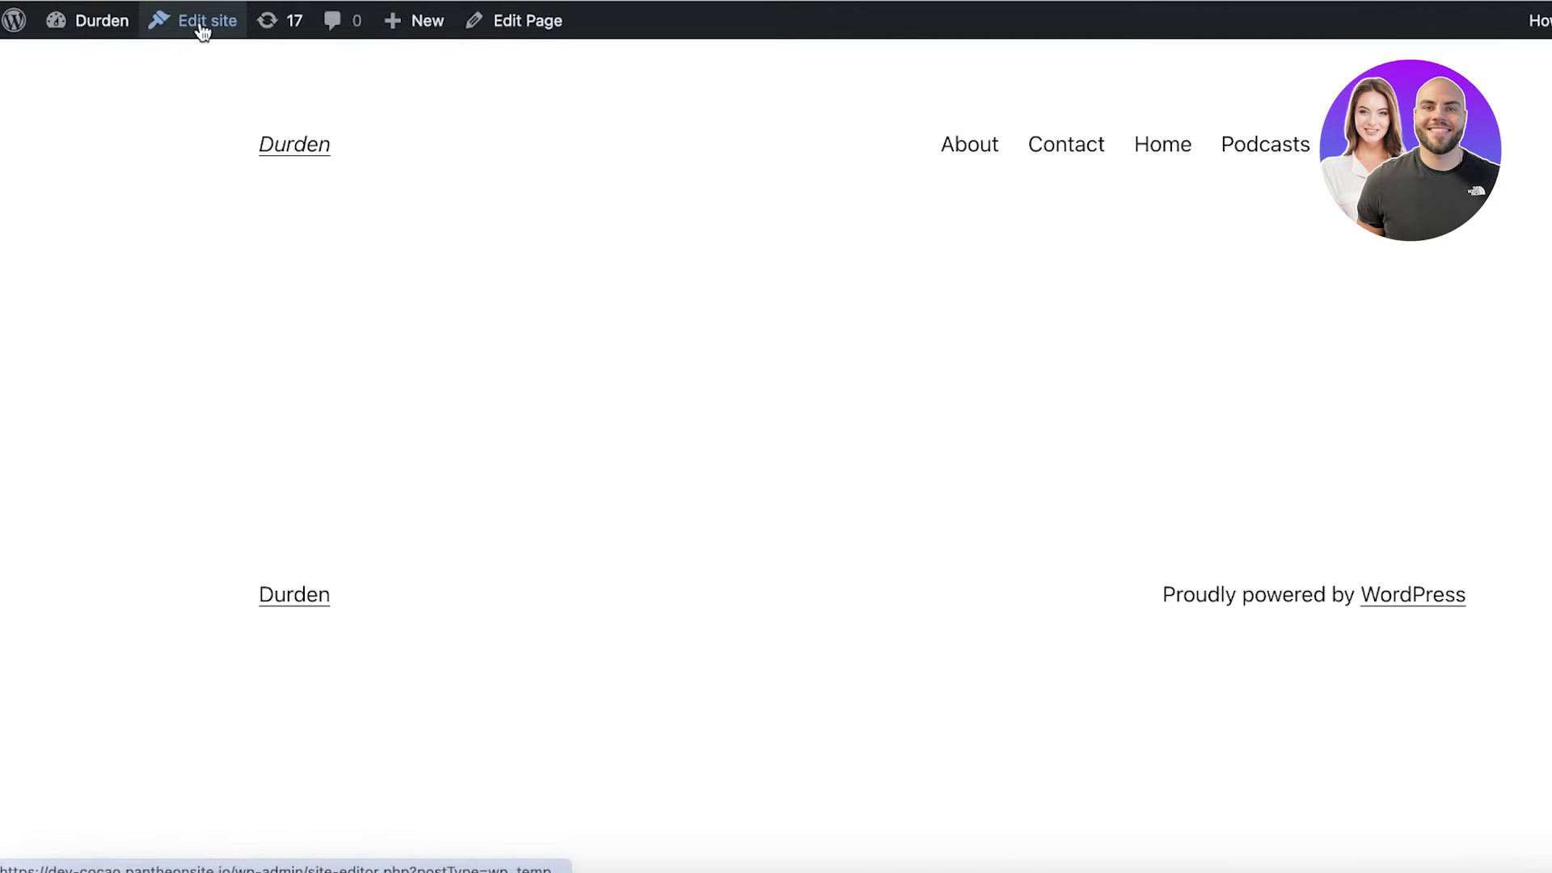
Step: Open the site editor and browse its templates list via Manage all templates
left_click(203, 32)
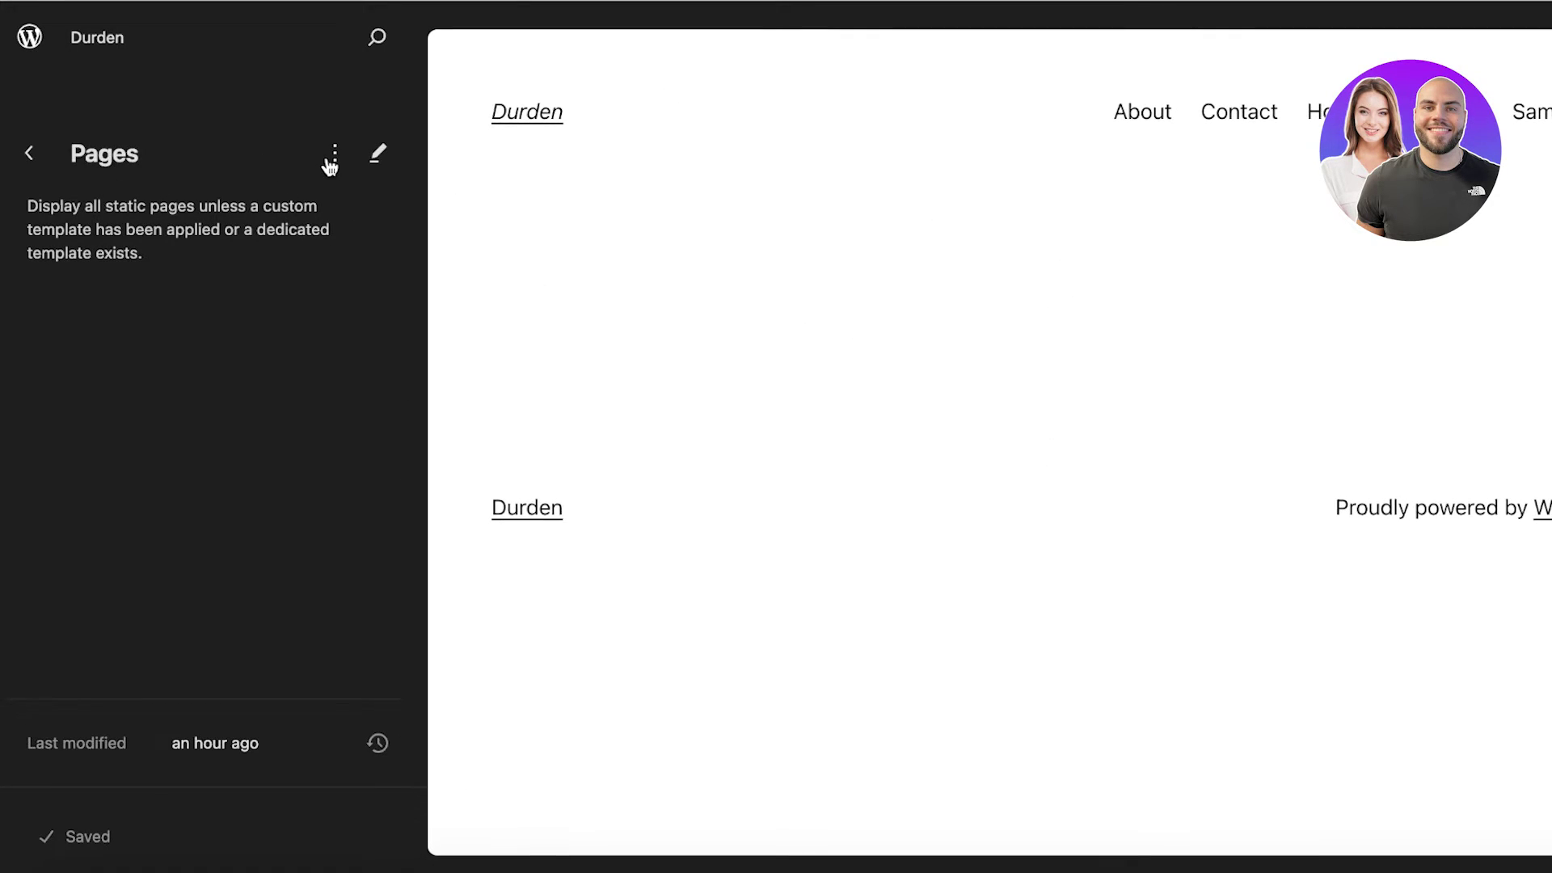
left_click(27, 162)
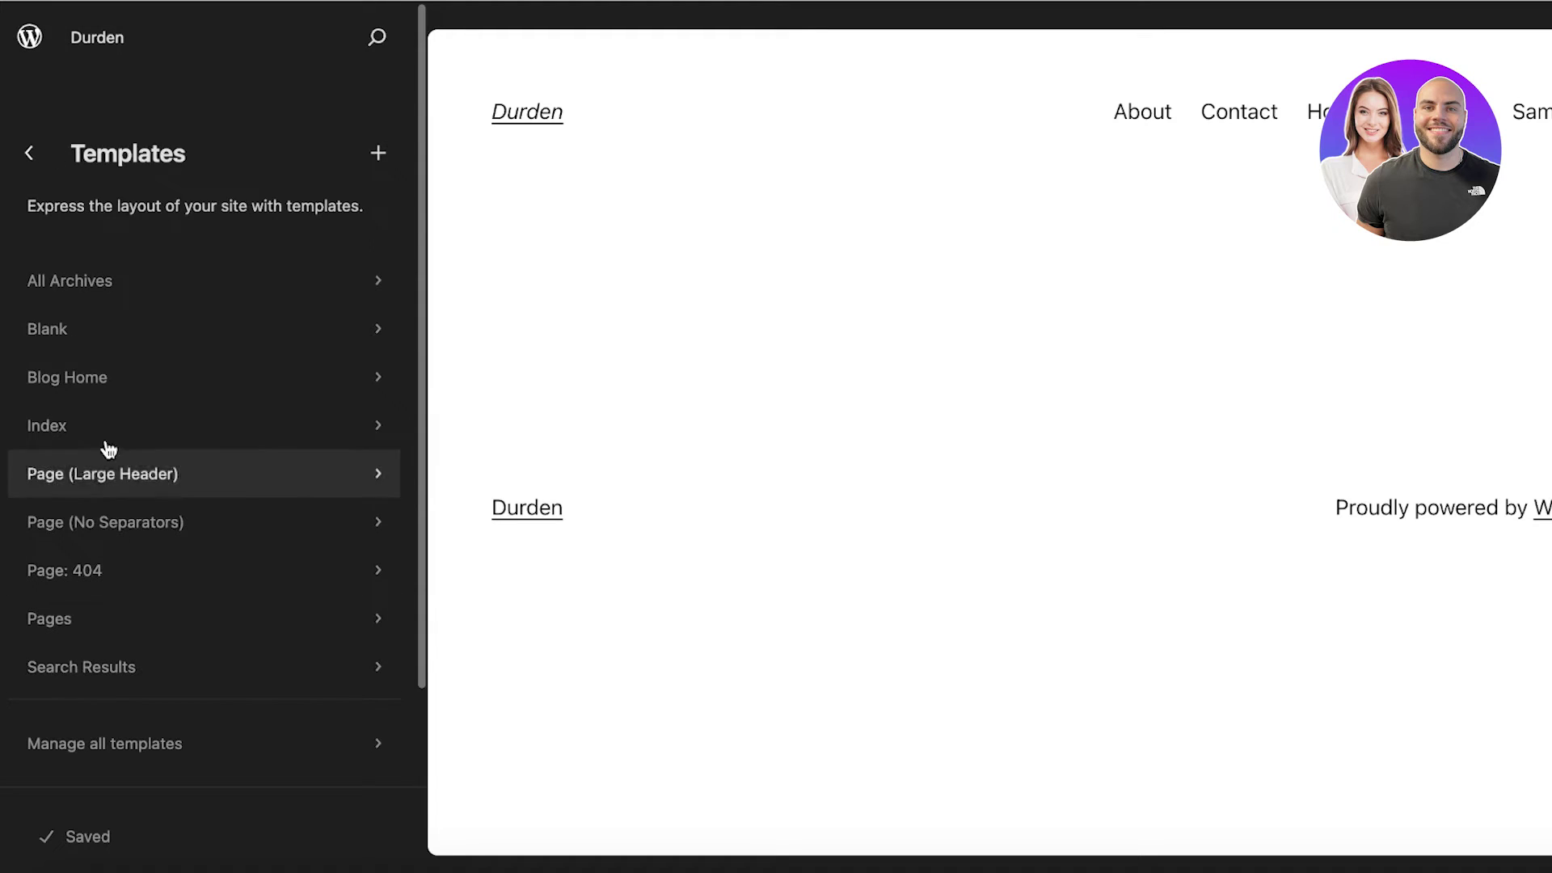
scroll(335, 686, "down", 2)
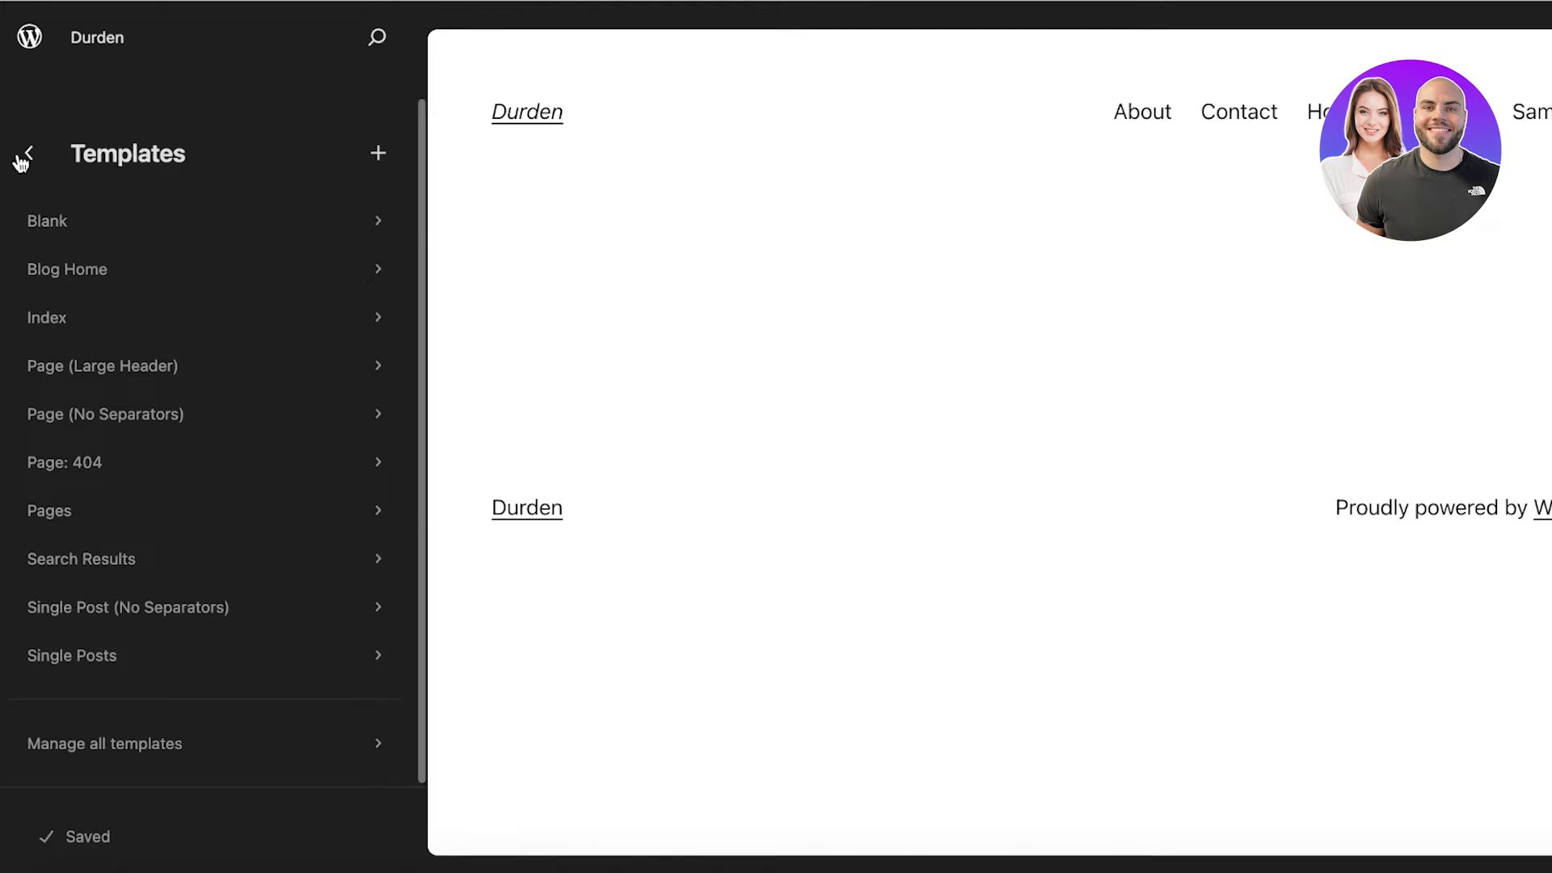
scroll(94, 270, "up", 2)
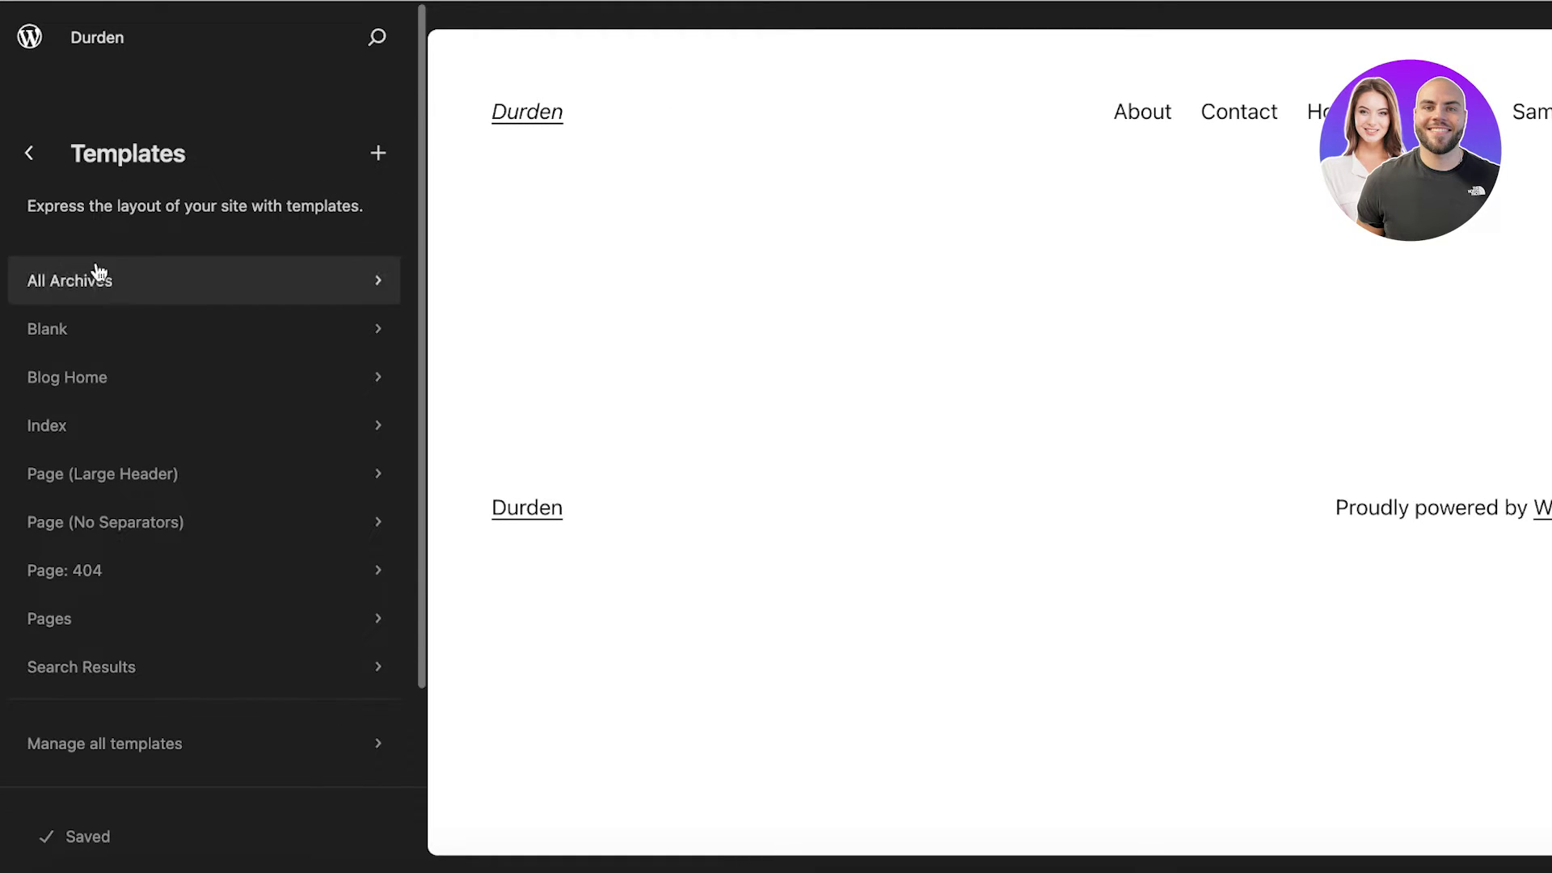
left_click(156, 743)
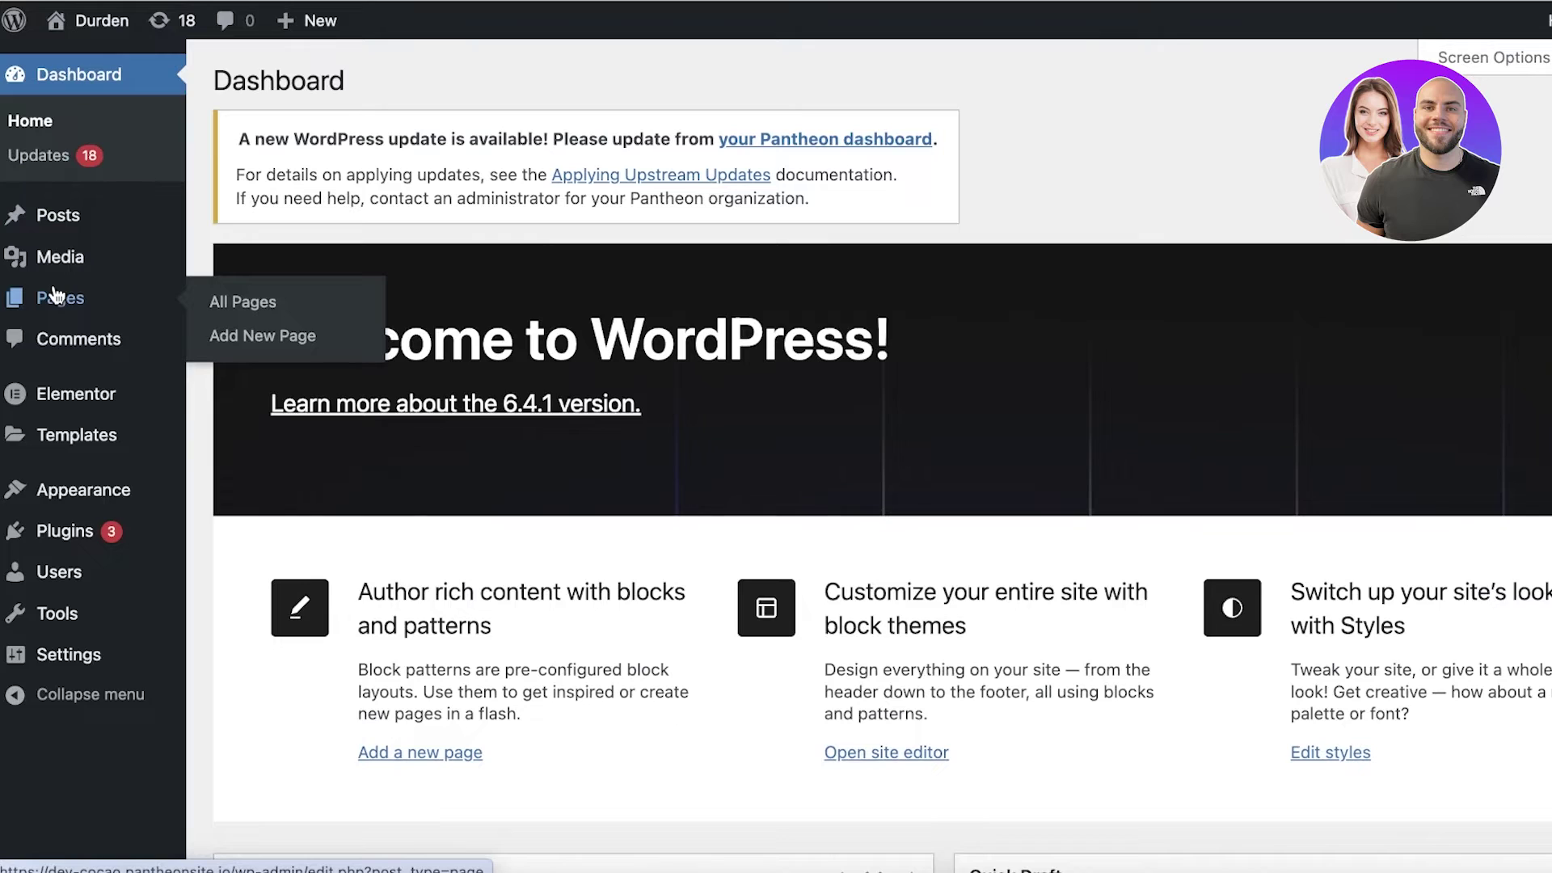
Step: From All Pages, view the Home page and open it with Edit Page
left_click(55, 295)
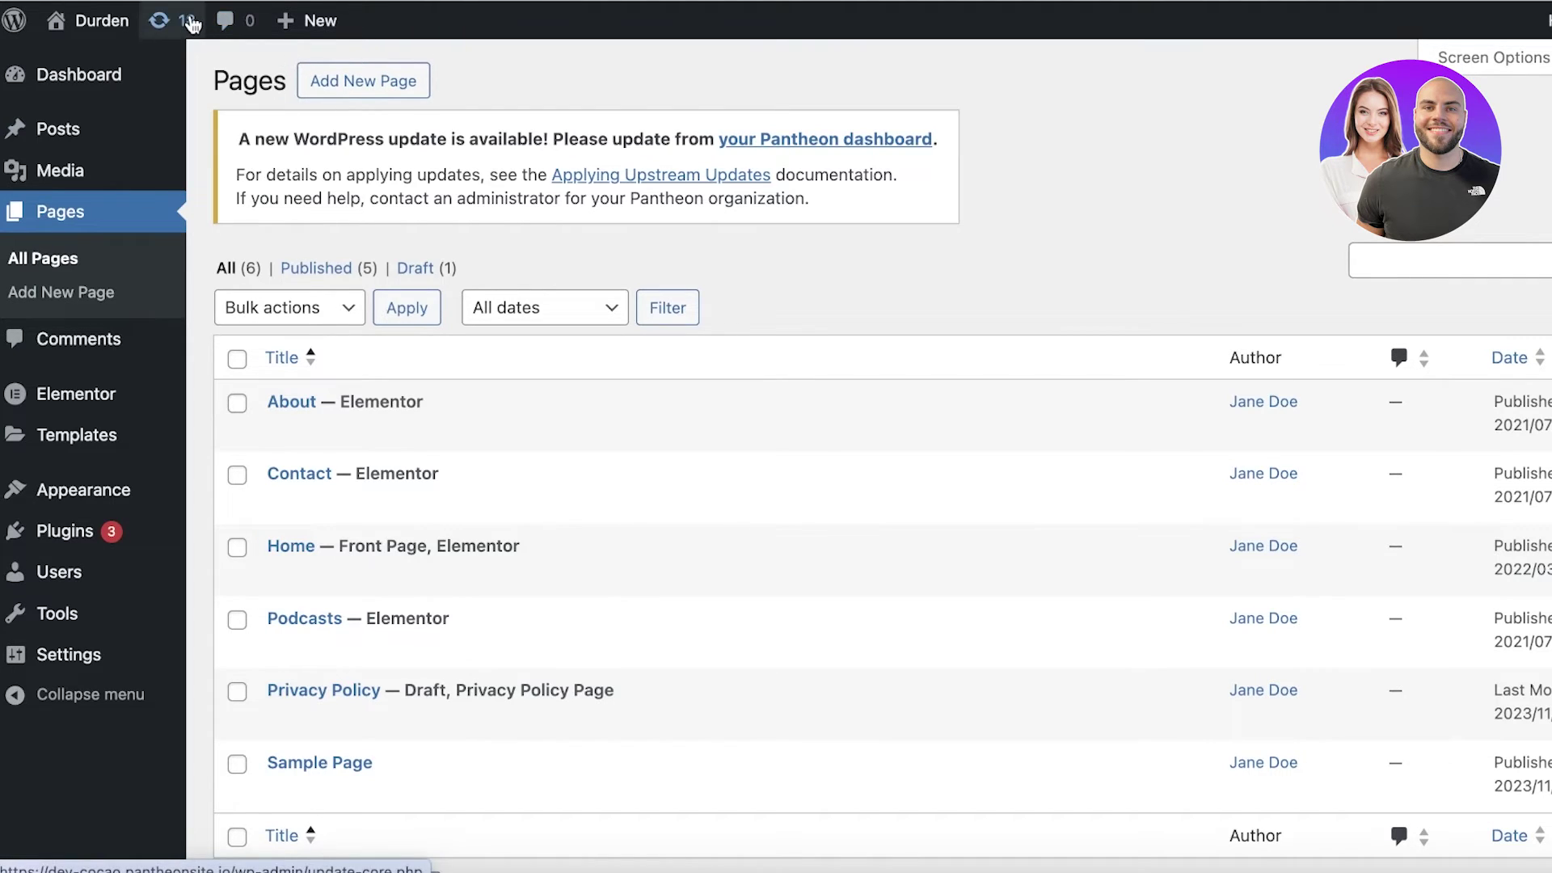
mouse_move(312, 591)
left_click(472, 578)
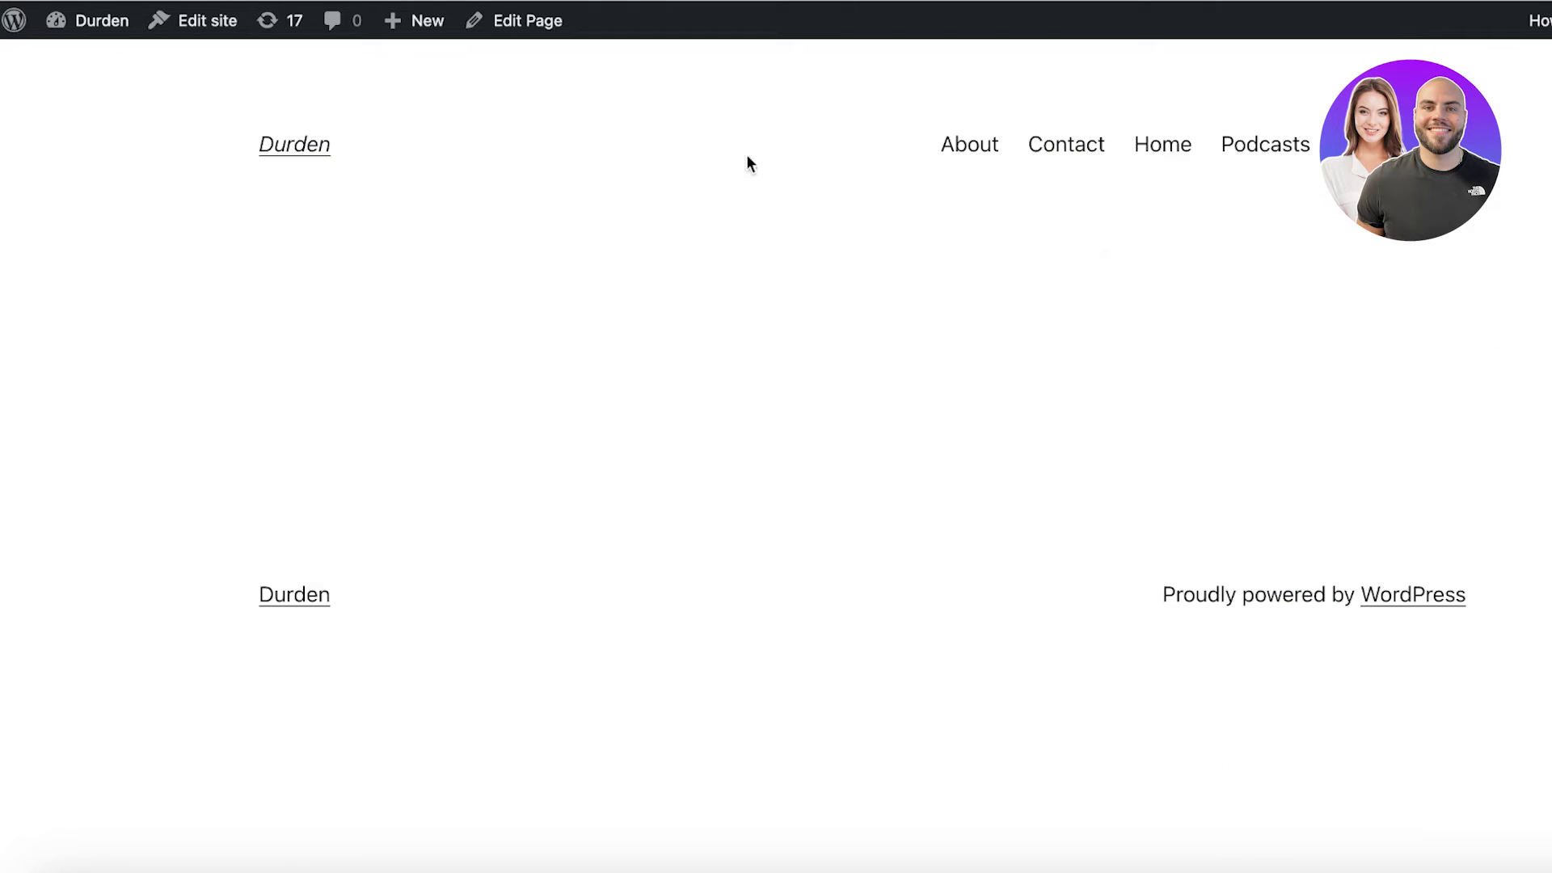
left_click(552, 27)
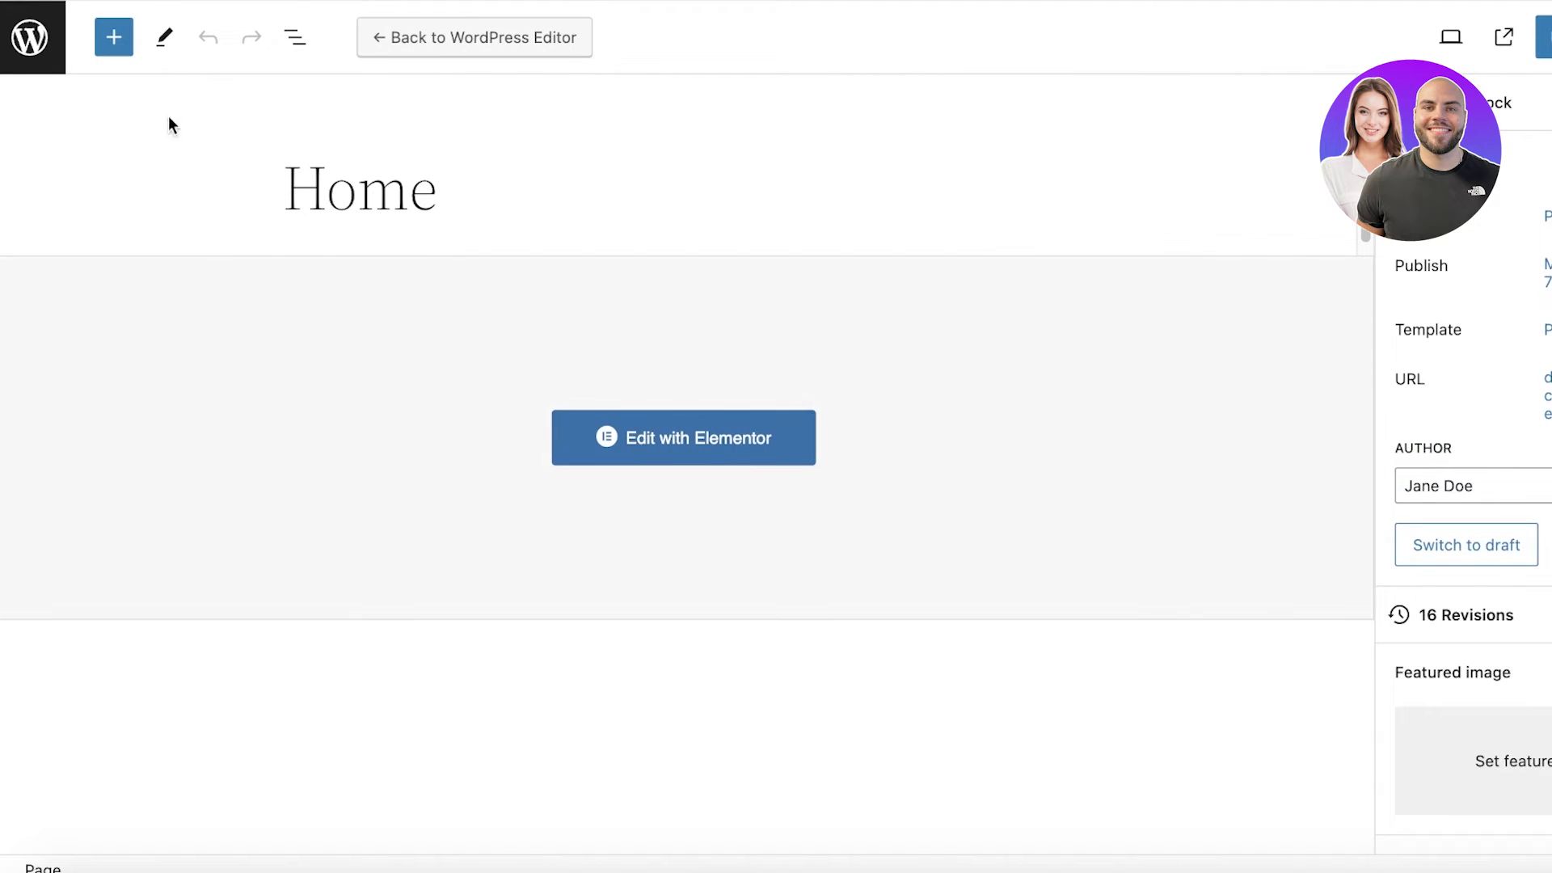
Step: Search the block inserter for 'b' and pick the WordPress post embed block
left_click(111, 37)
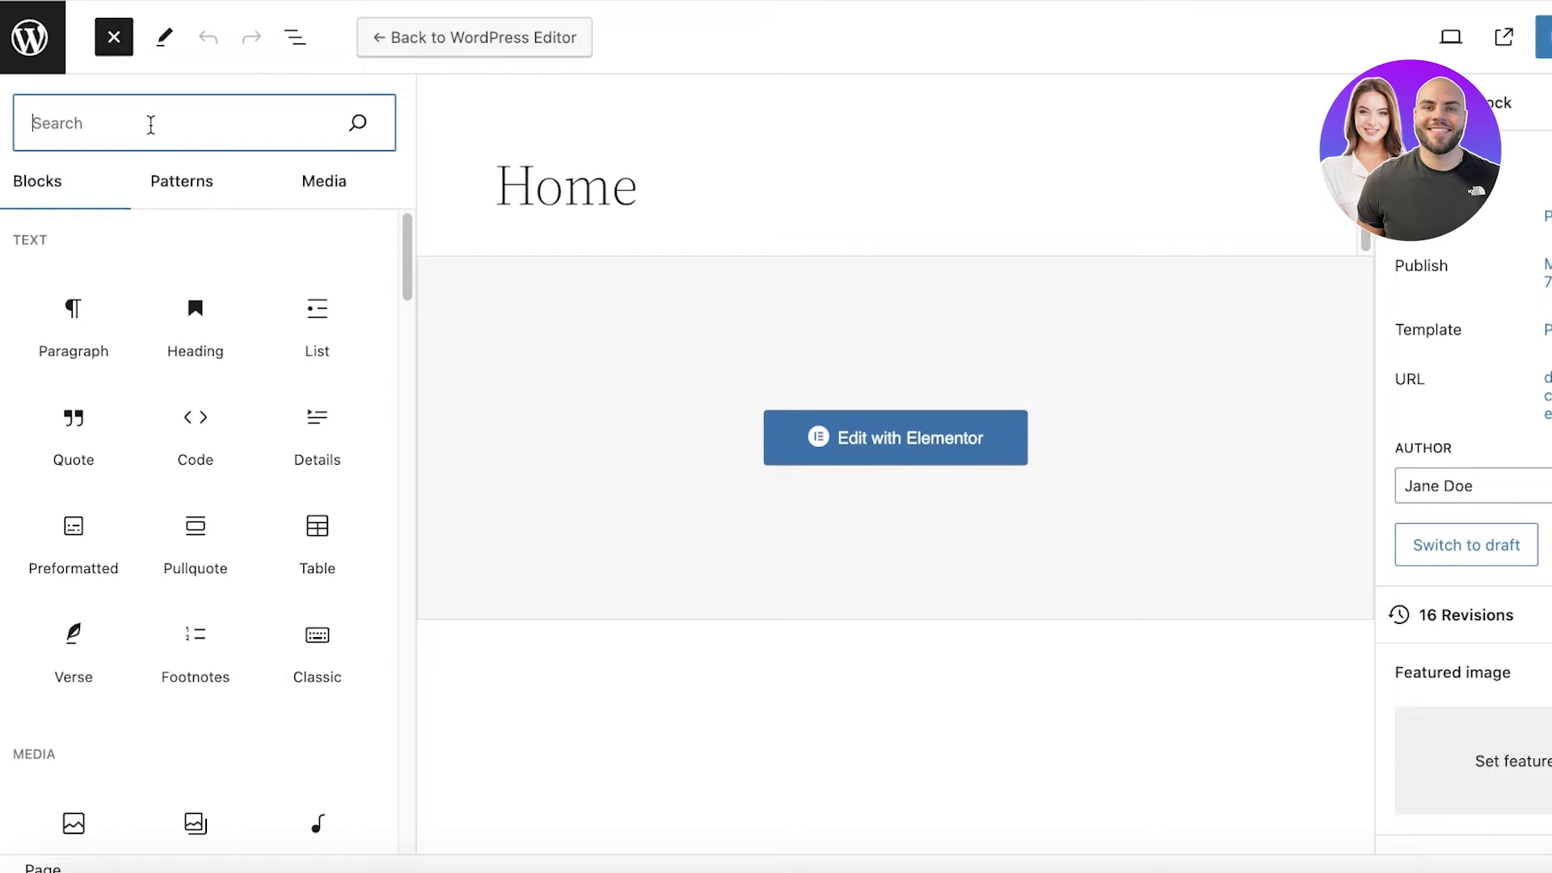
type("blog")
mouse_move(57, 279)
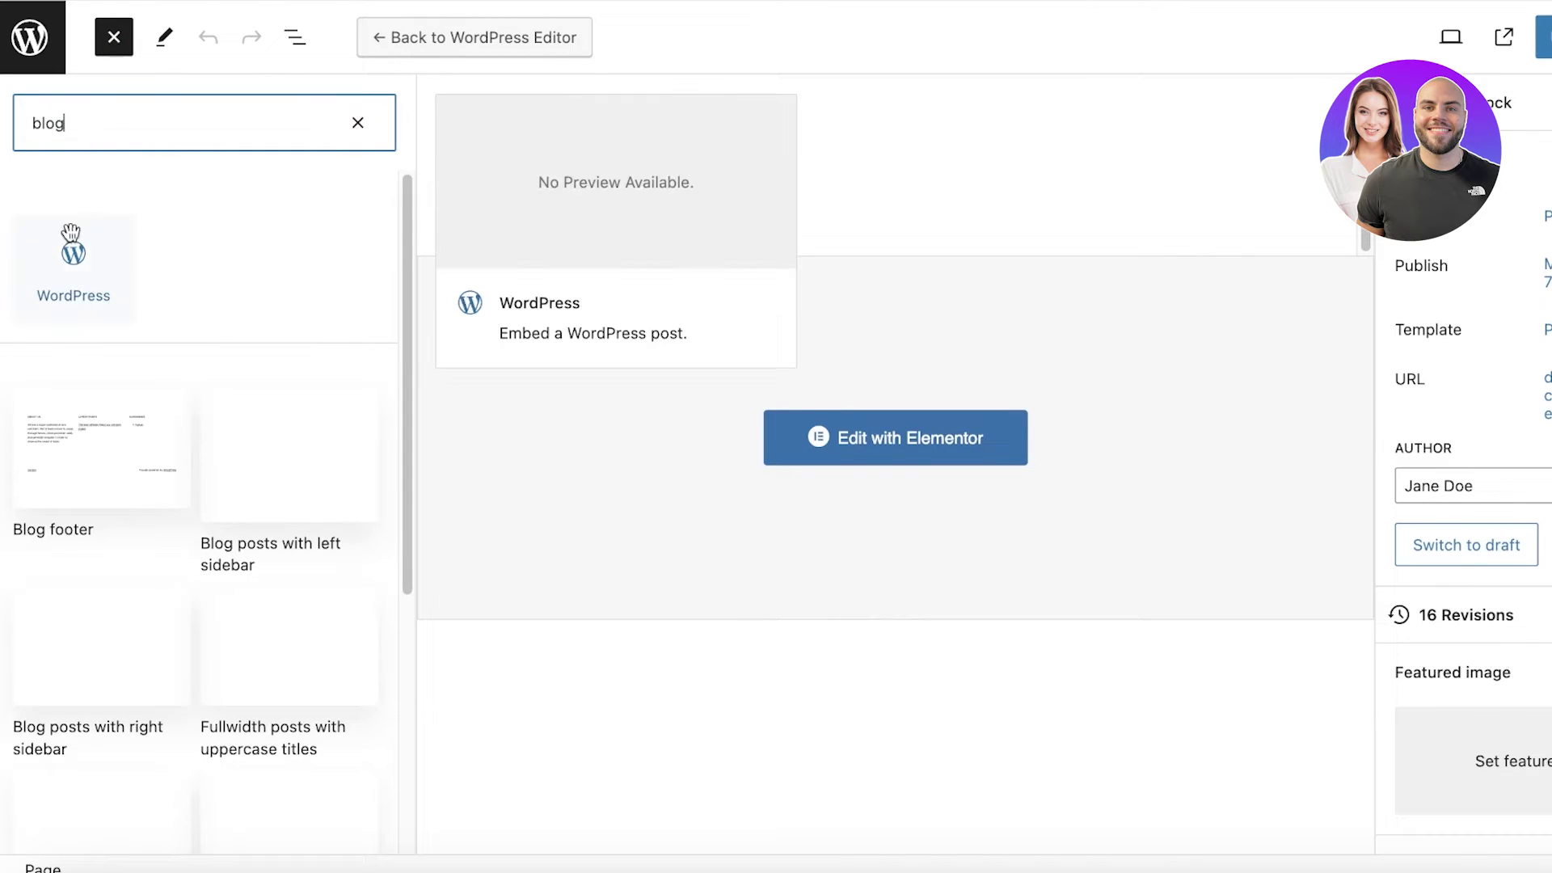
left_click(57, 279)
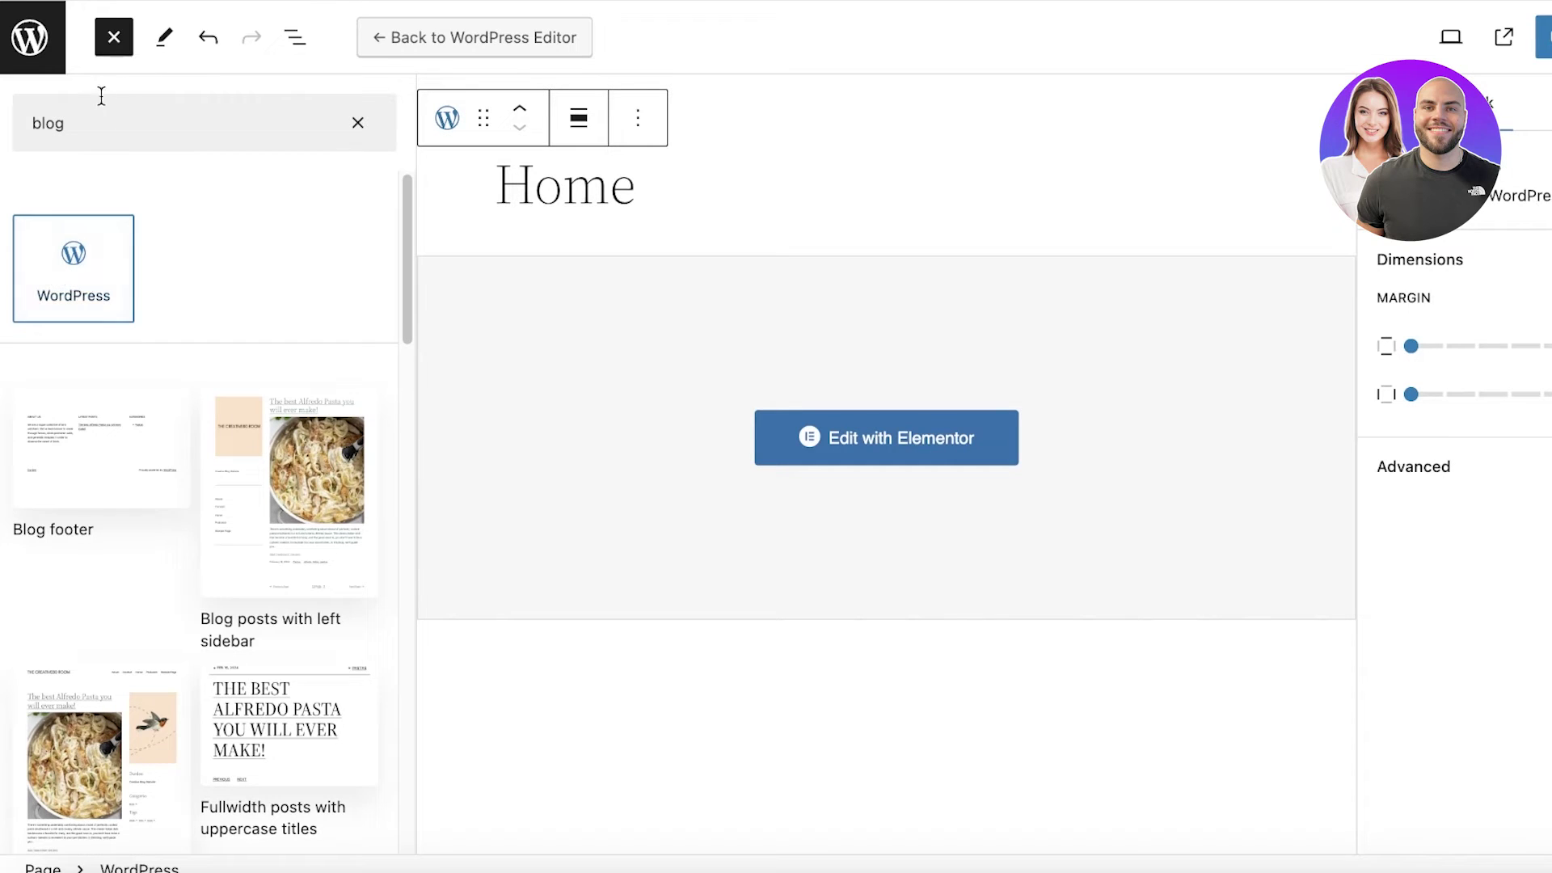
Step: Place the 'Blog posts with left sidebar' pattern on the Home page and Update it
scroll(76, 693, "down", 5)
scroll(73, 402, "up", 5)
scroll(166, 176, "down", 1)
scroll(127, 540, "down", 9)
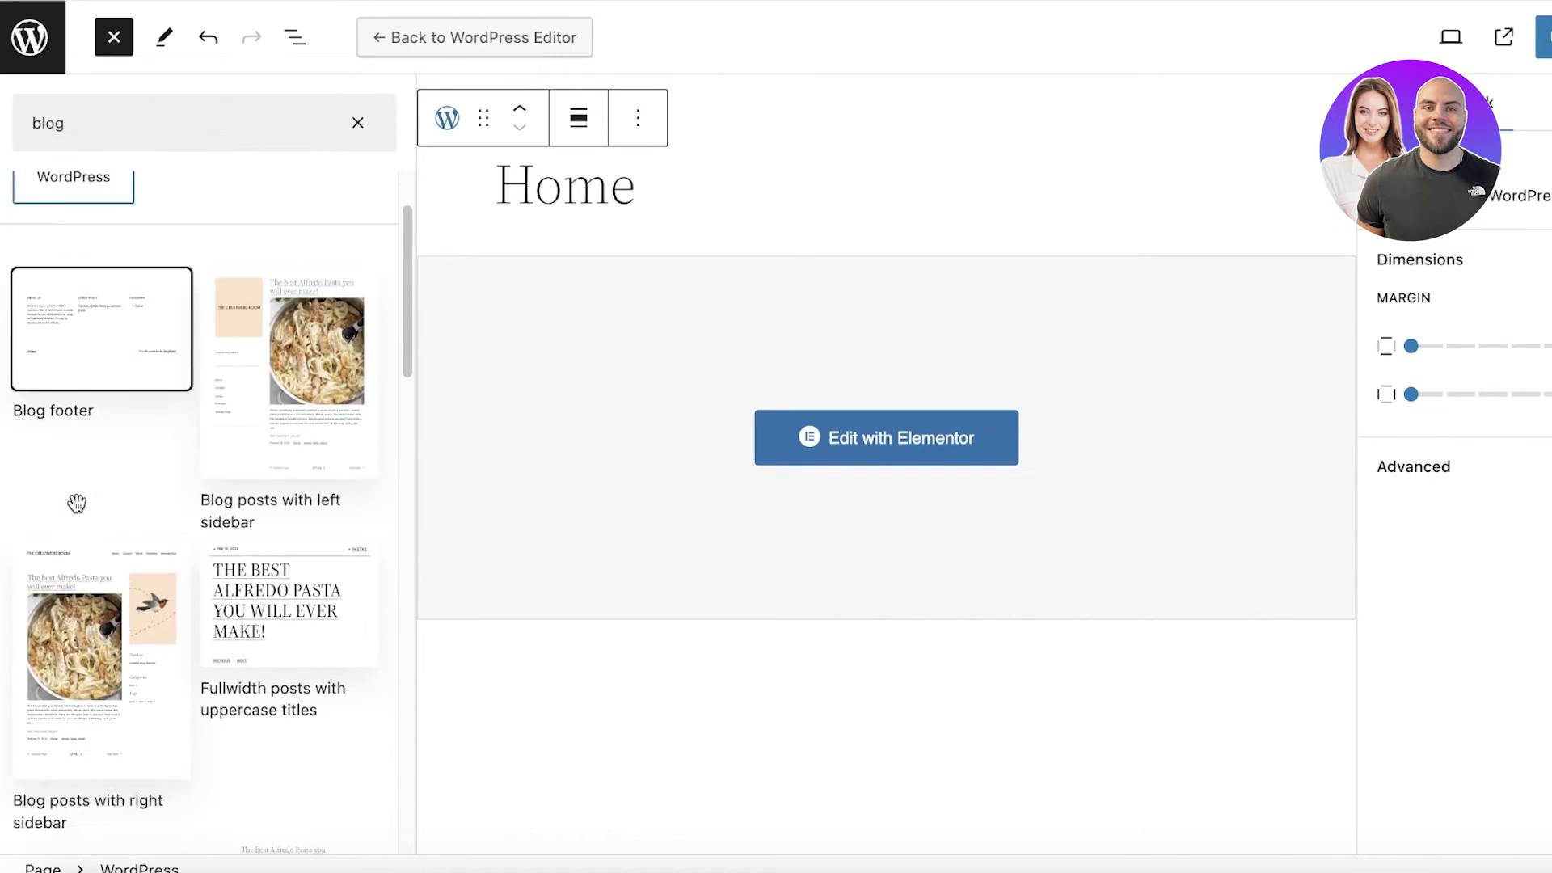
scroll(127, 540, "up", 7)
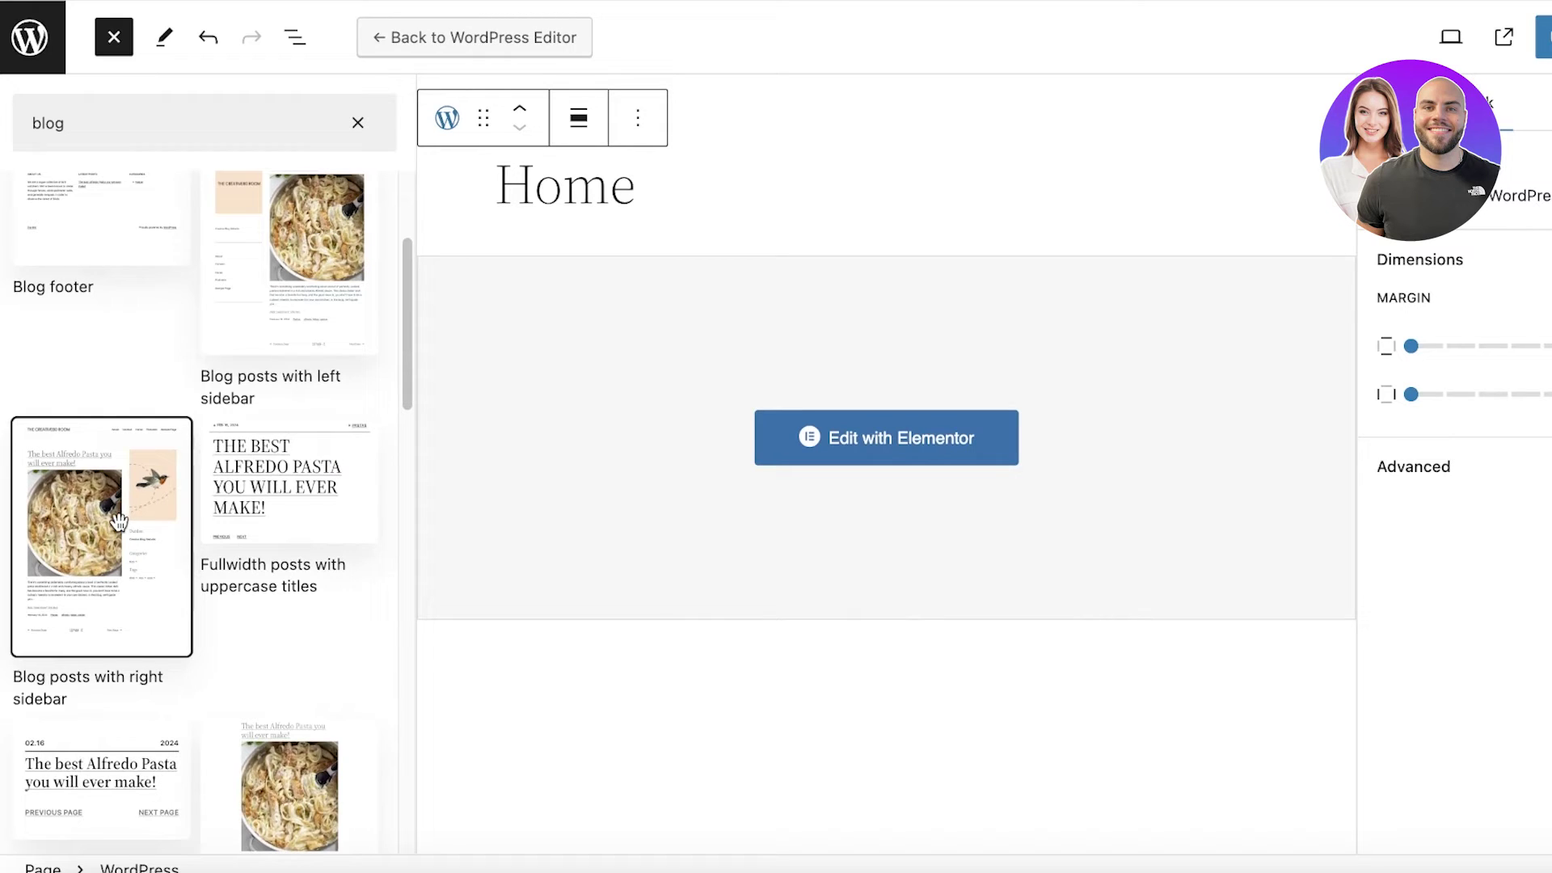
scroll(275, 518, "up", 3)
left_click_drag(291, 469, 823, 371)
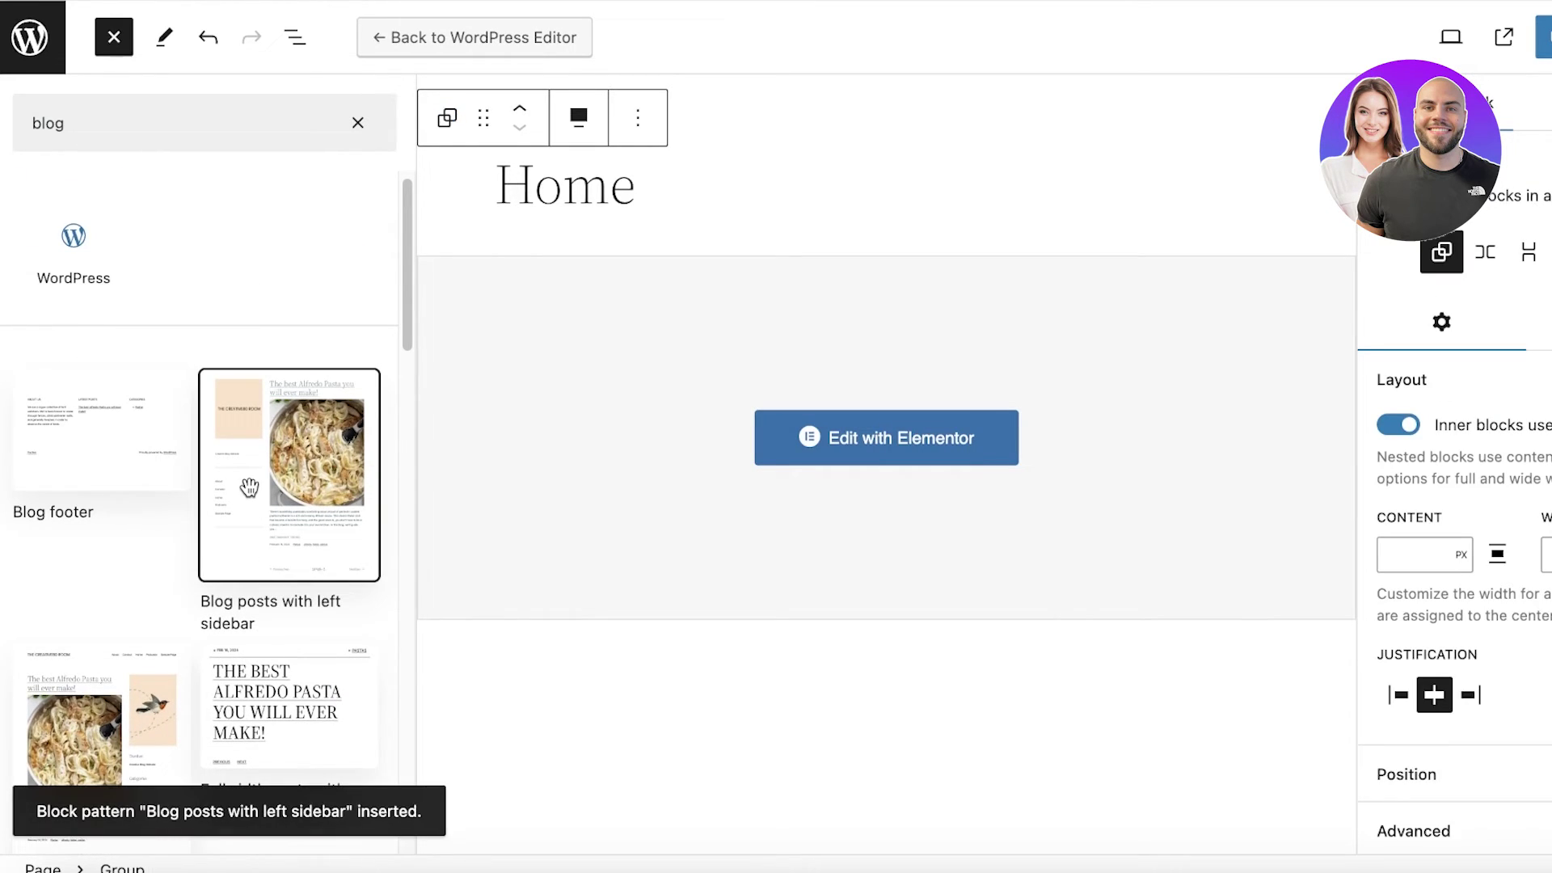
left_click_drag(249, 488, 835, 252)
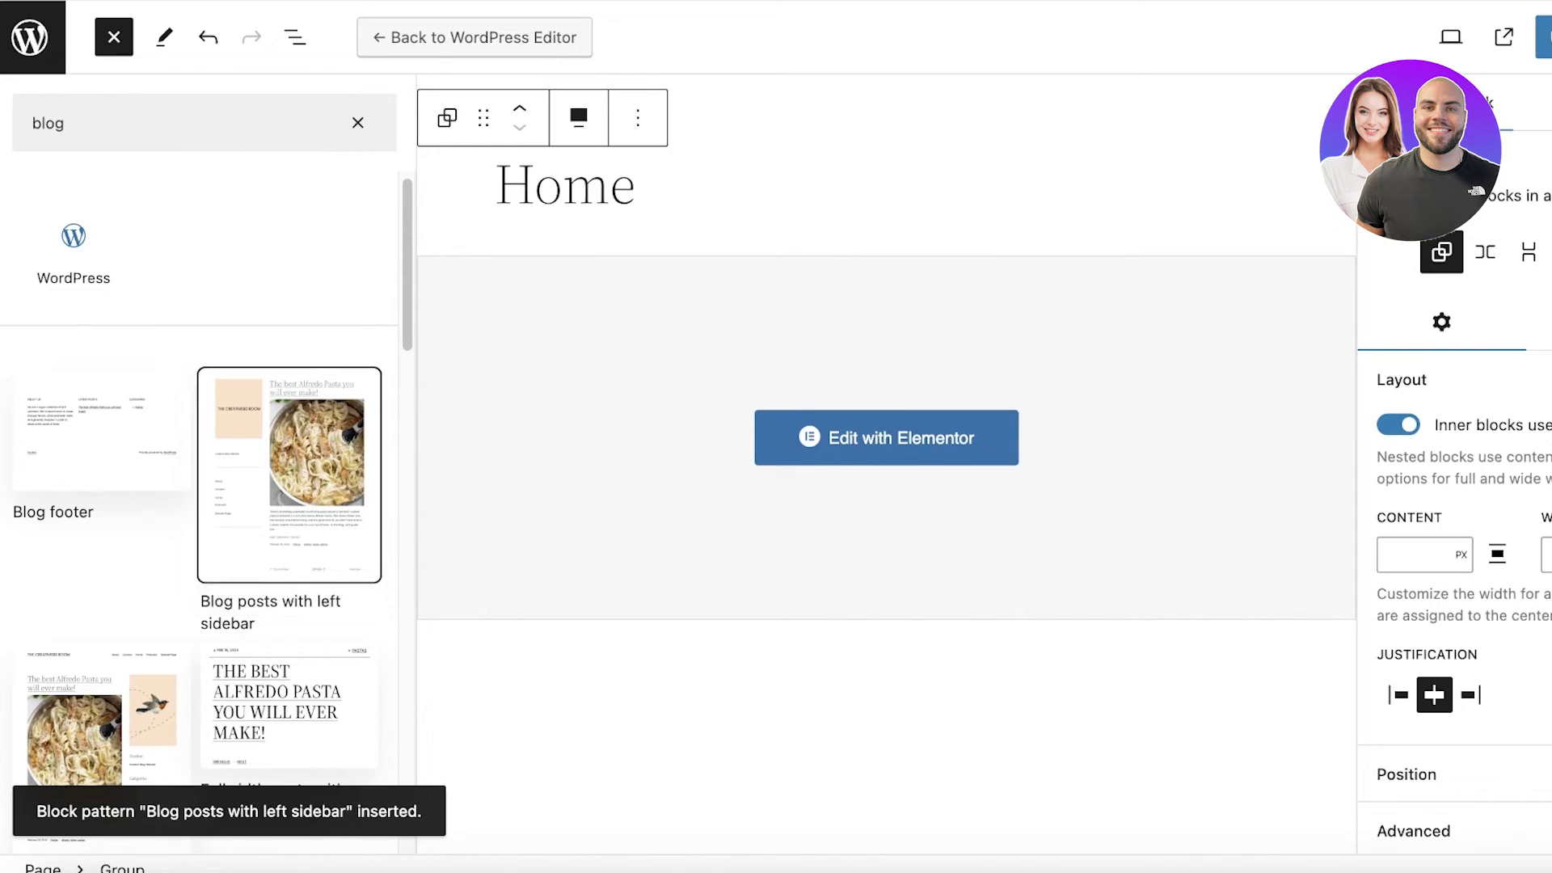
left_click(114, 38)
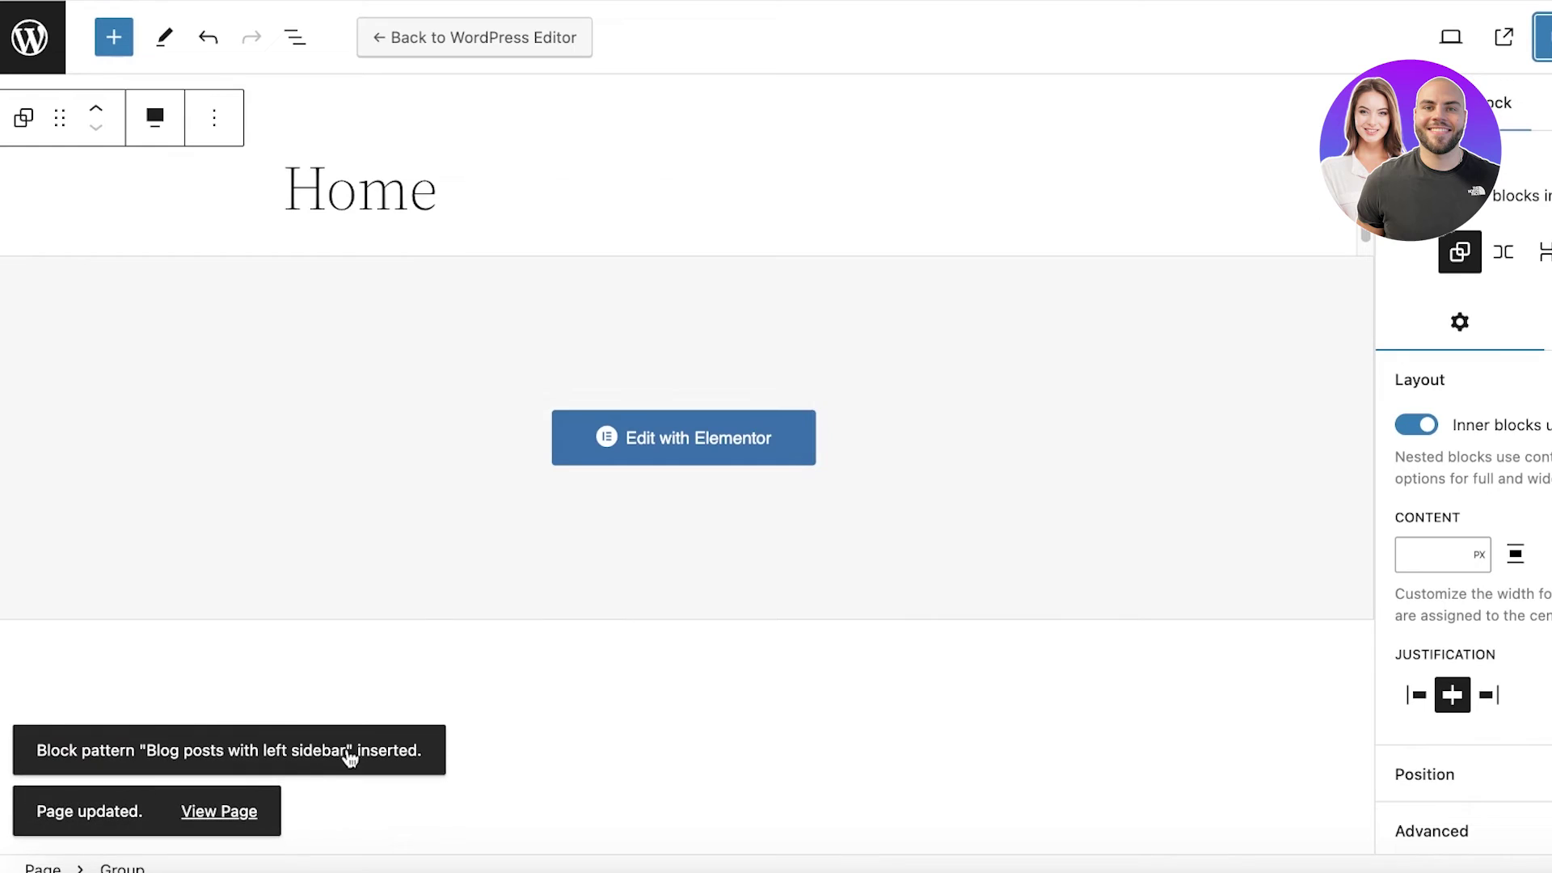
left_click(246, 811)
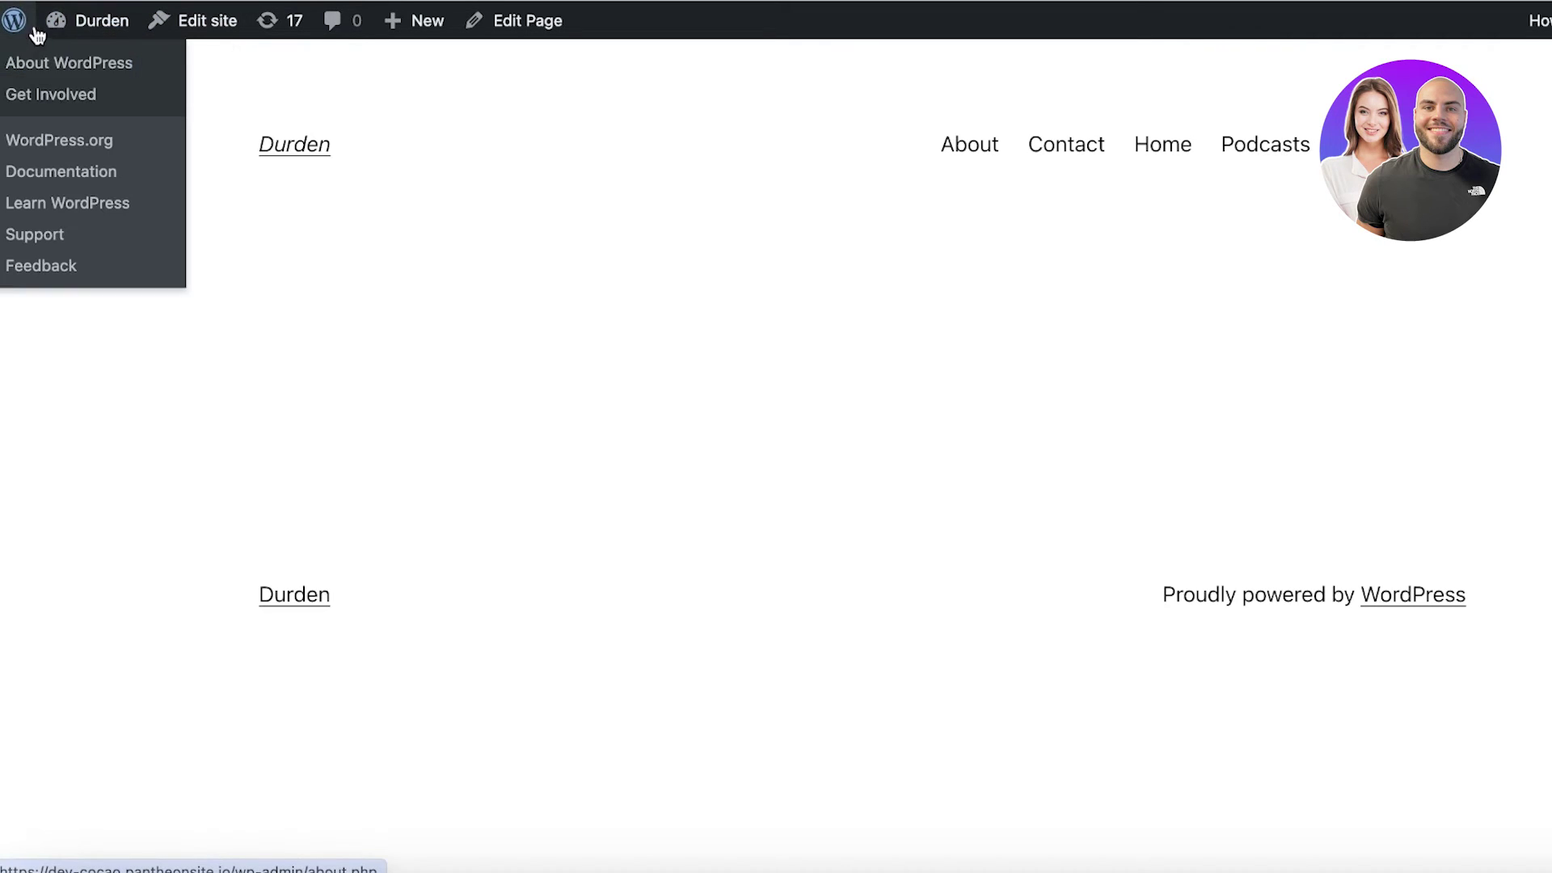
mouse_move(44, 33)
left_click(81, 62)
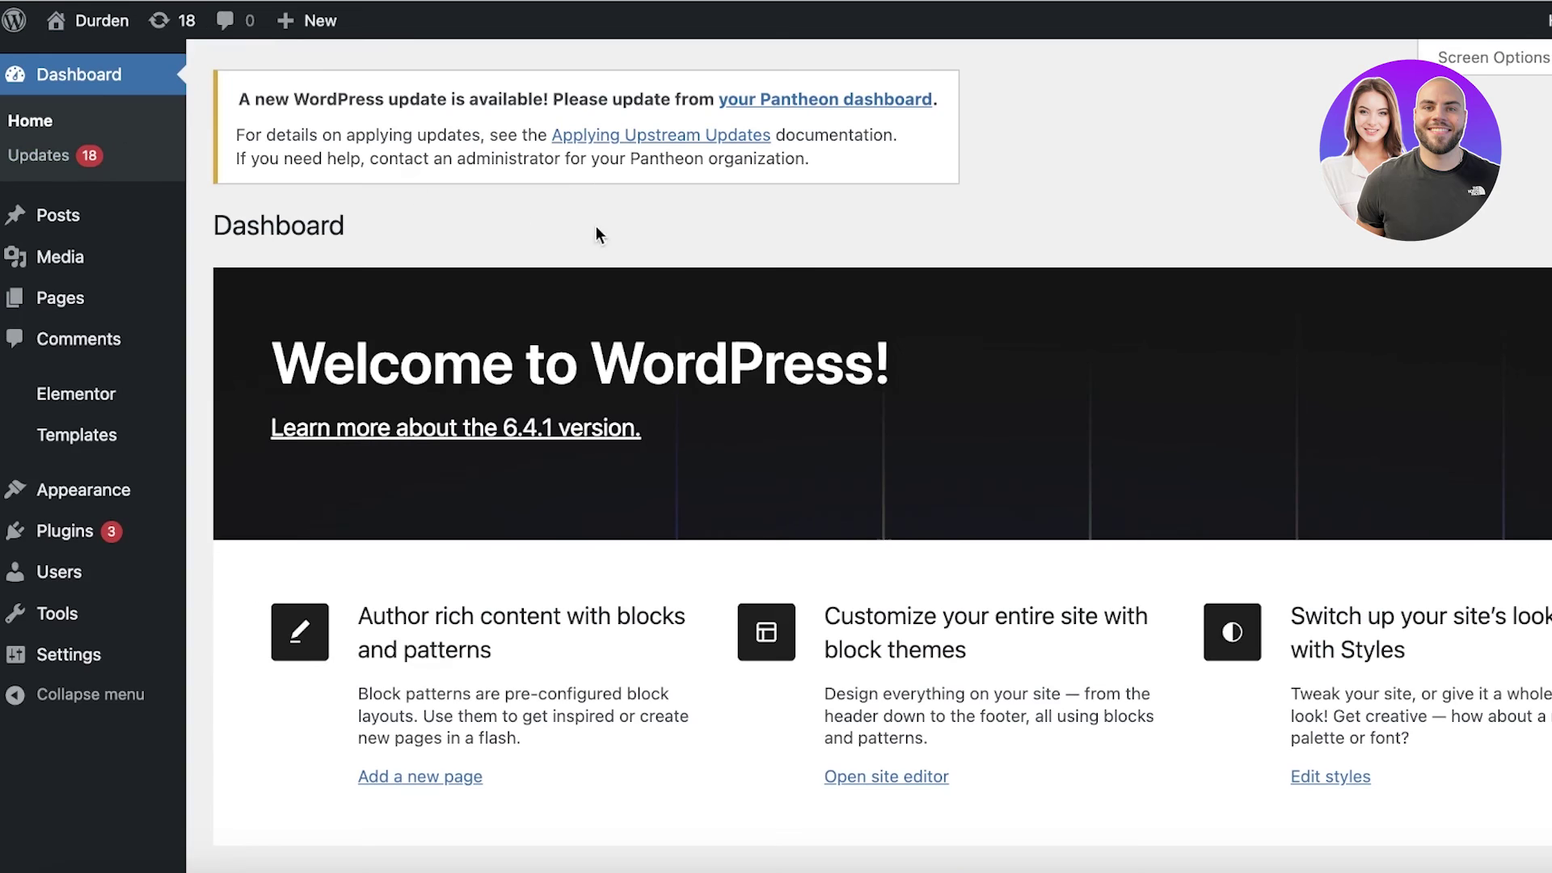
mouse_move(54, 204)
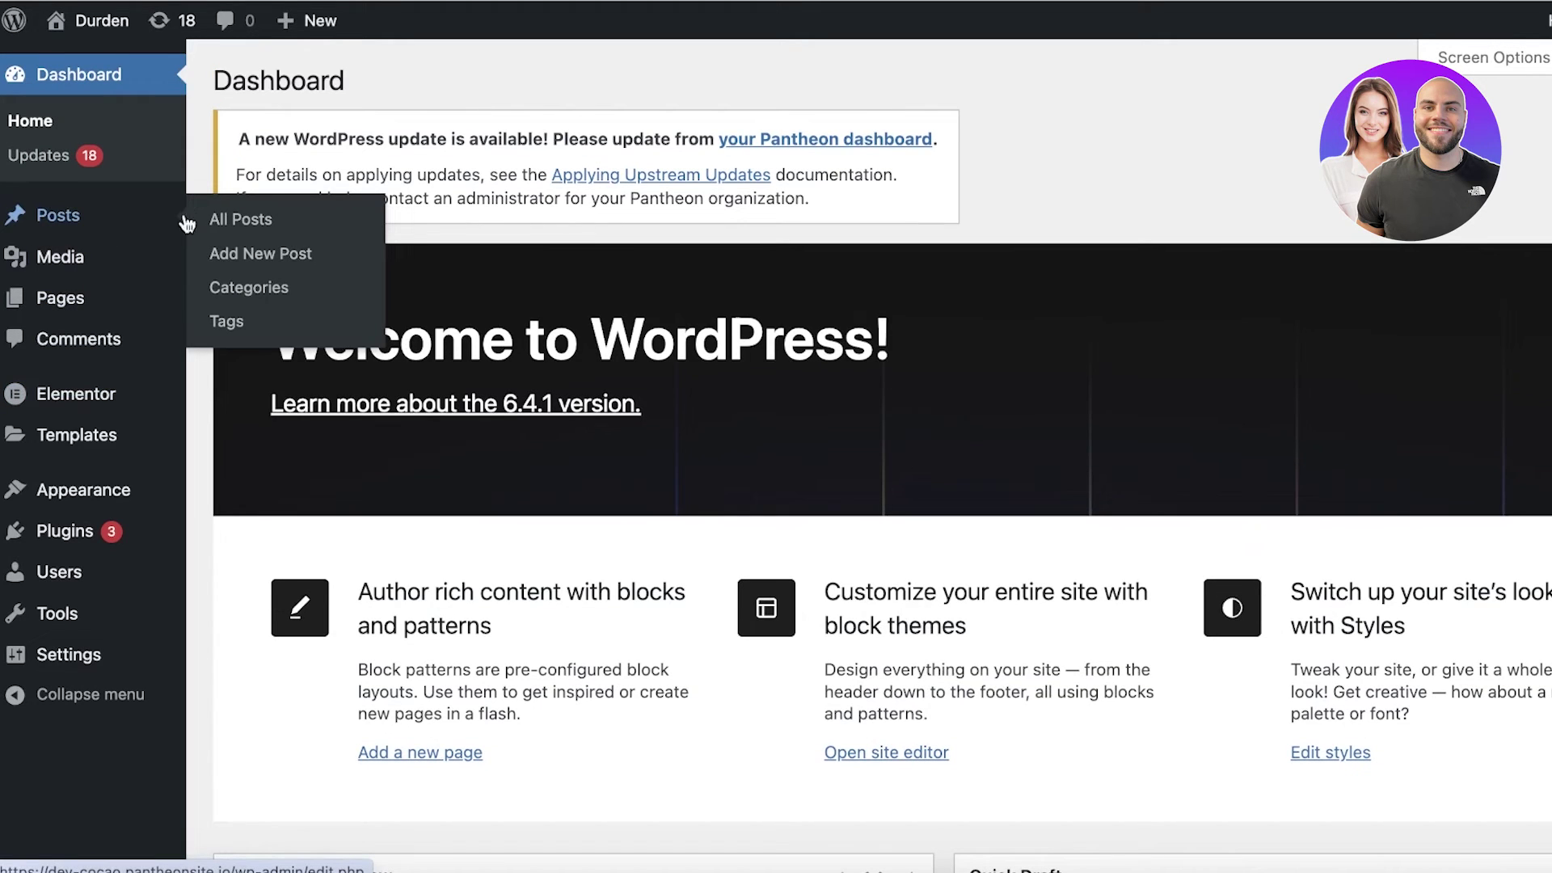
left_click(222, 214)
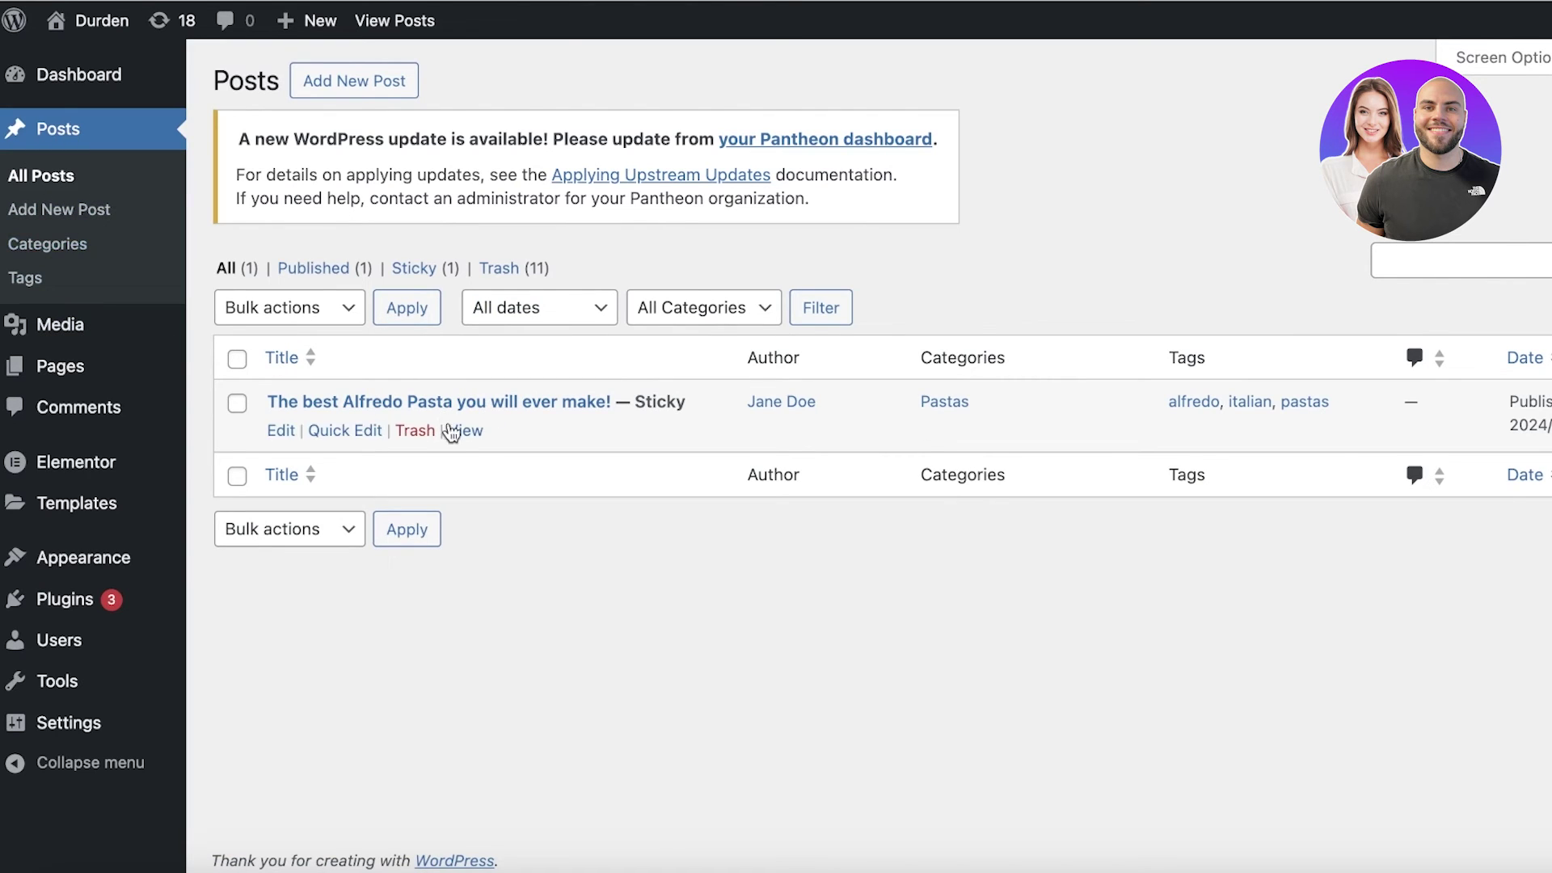
left_click(459, 431)
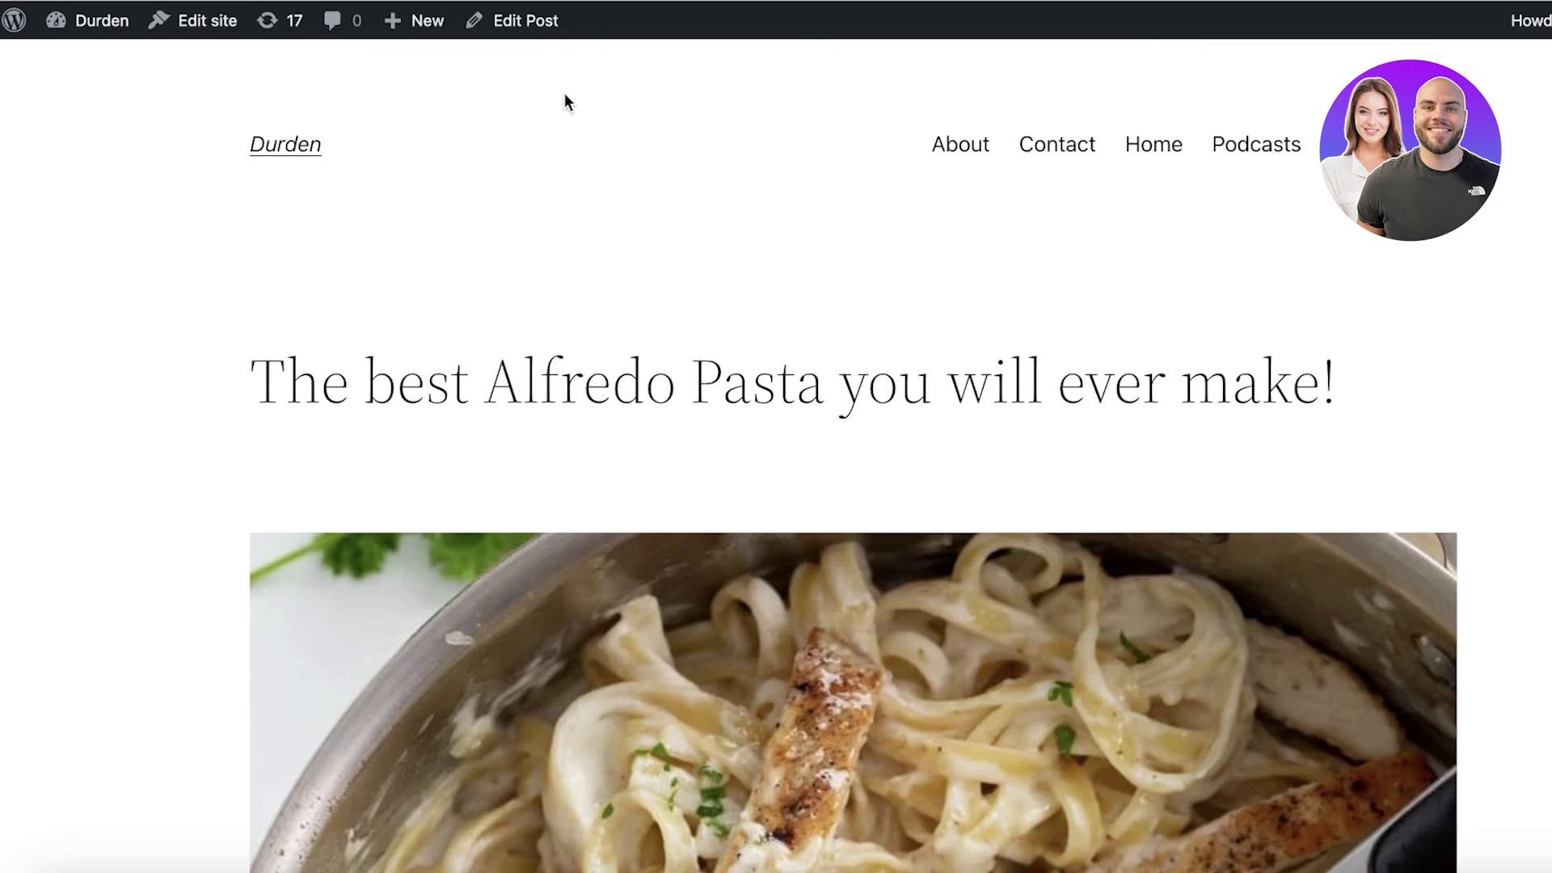
scroll(1080, 261, "down", 6)
scroll(1080, 260, "down", 5)
scroll(1023, 295, "up", 12)
left_click(301, 141)
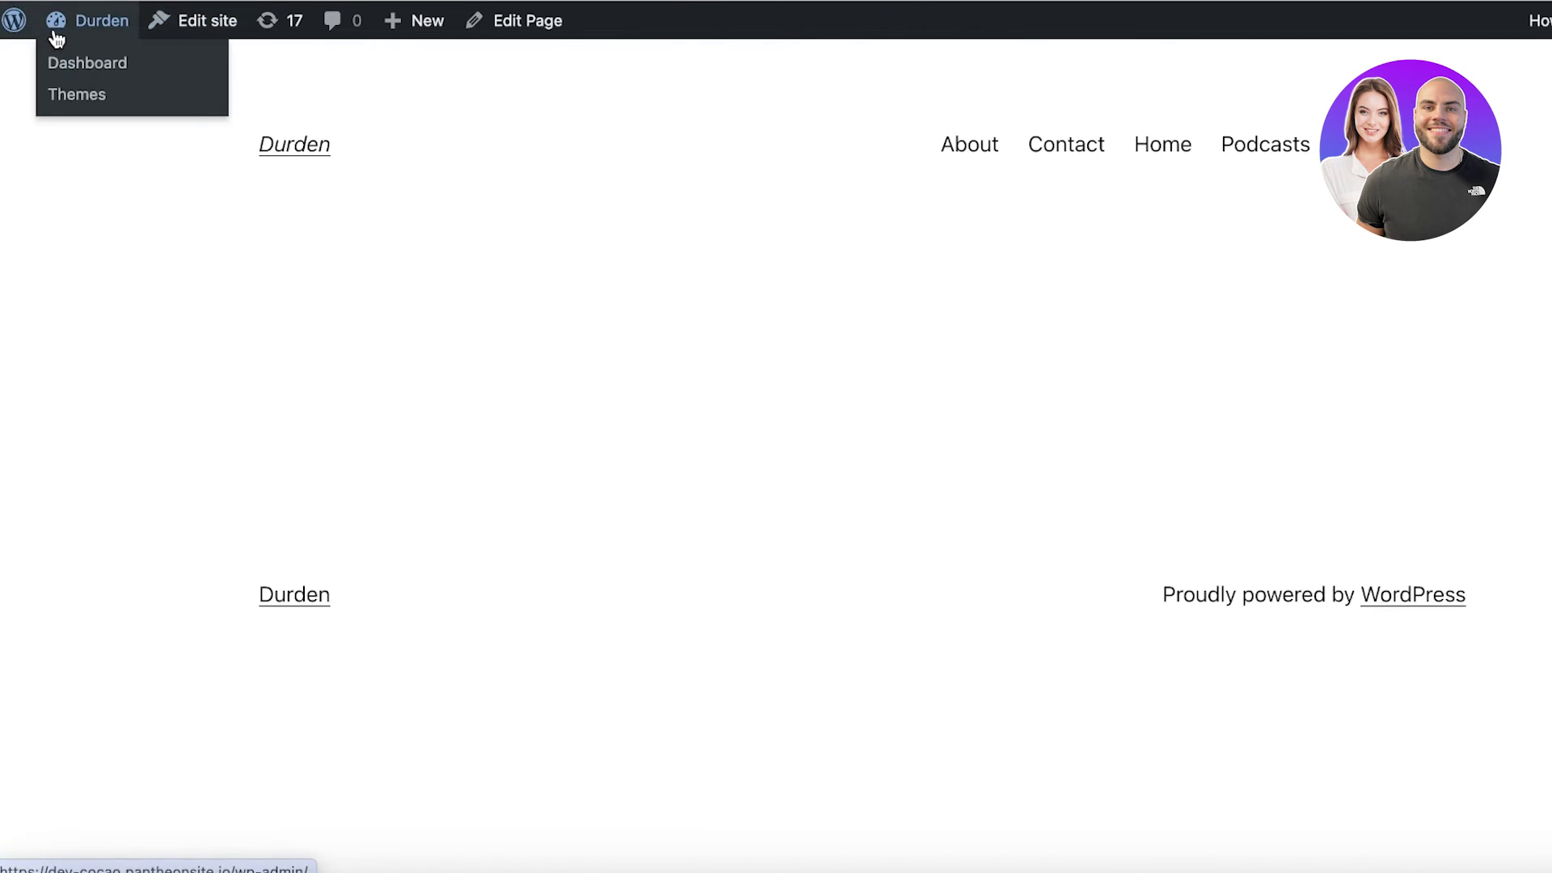
Step: Pass through About WordPress, General Settings and All Pages back to the Dashboard
left_click(57, 40)
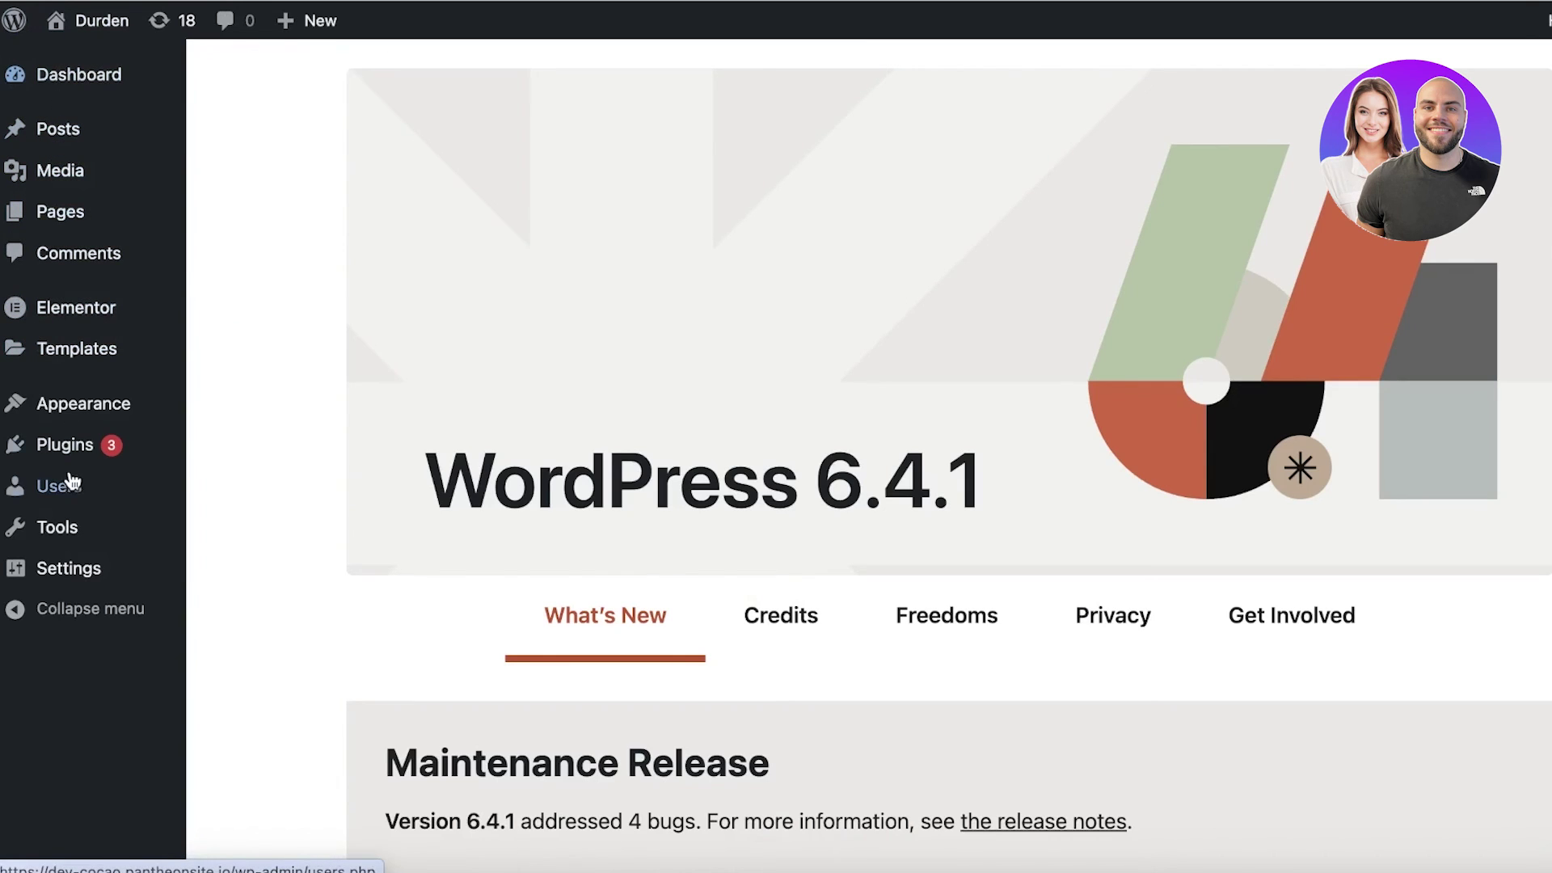
mouse_move(67, 574)
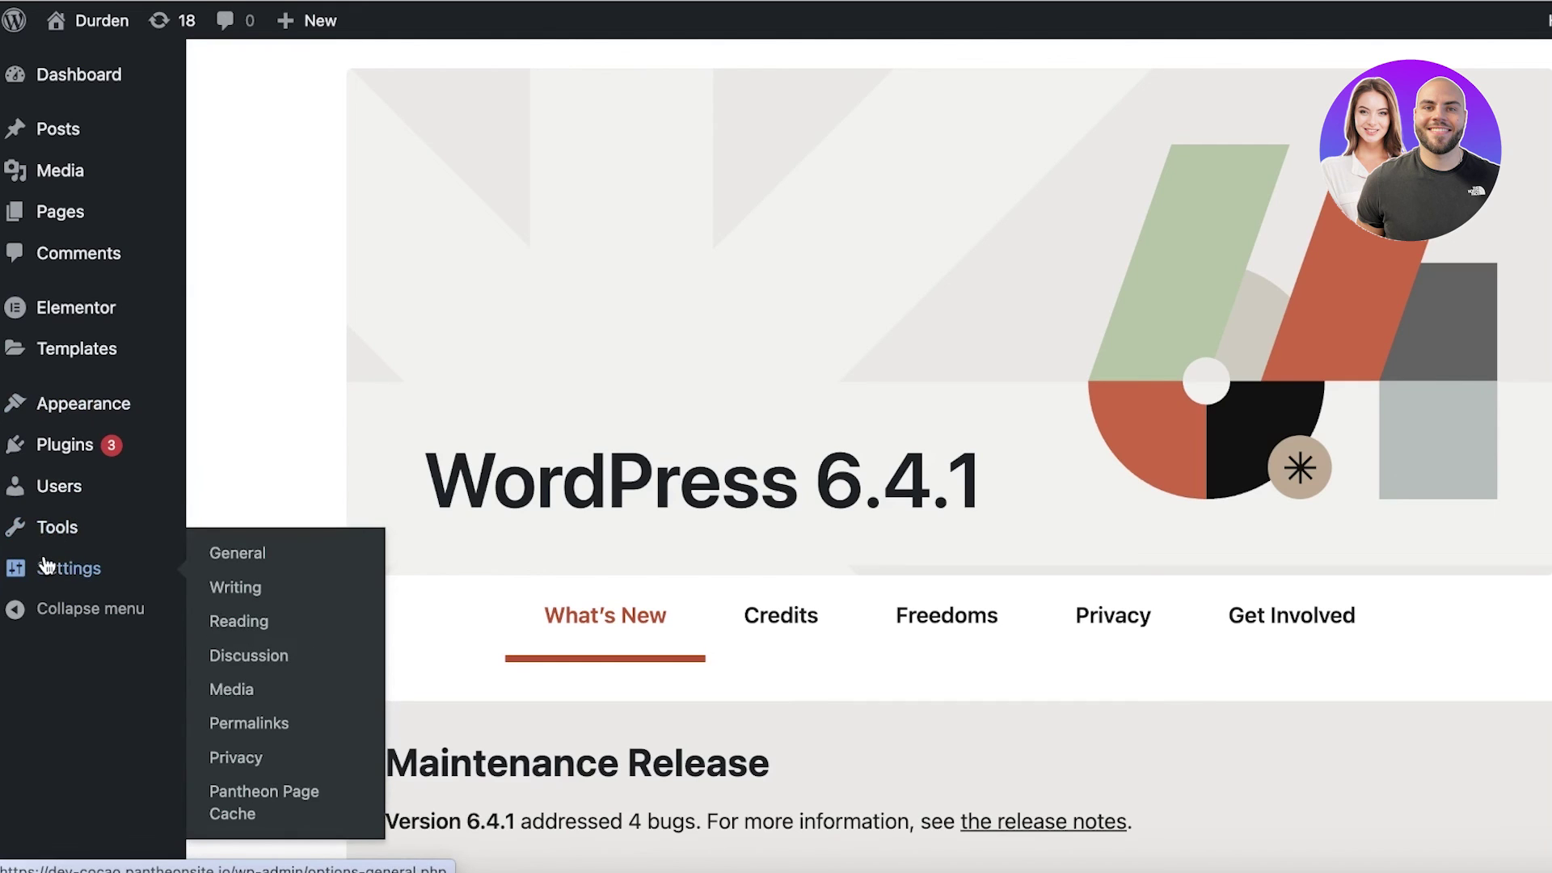
left_click(45, 540)
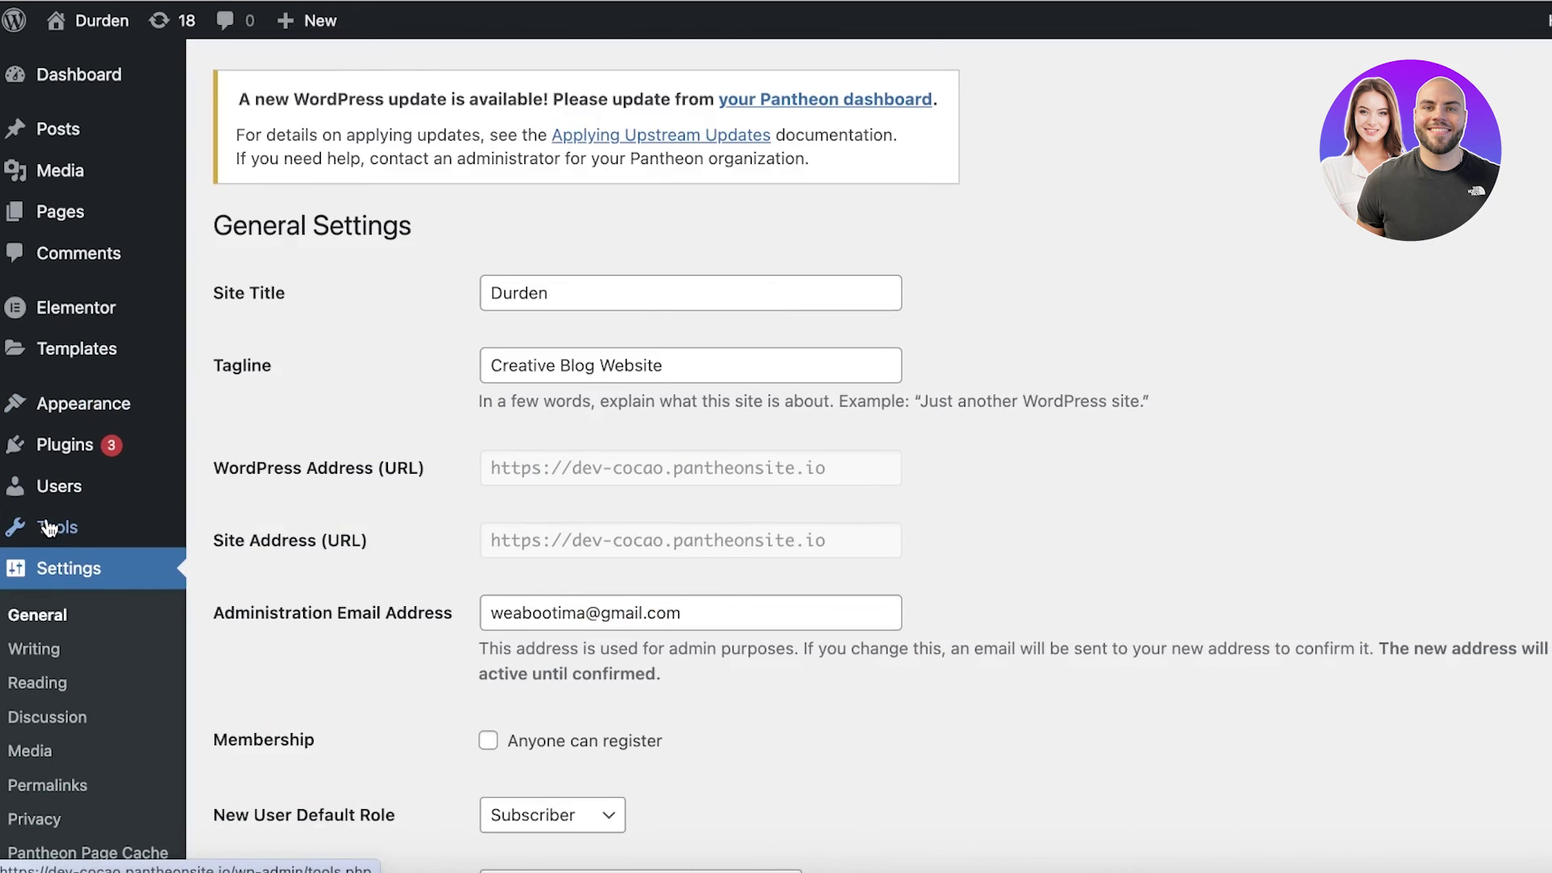
scroll(48, 518, "down", 10)
scroll(45, 501, "up", 9)
scroll(48, 615, "down", 5)
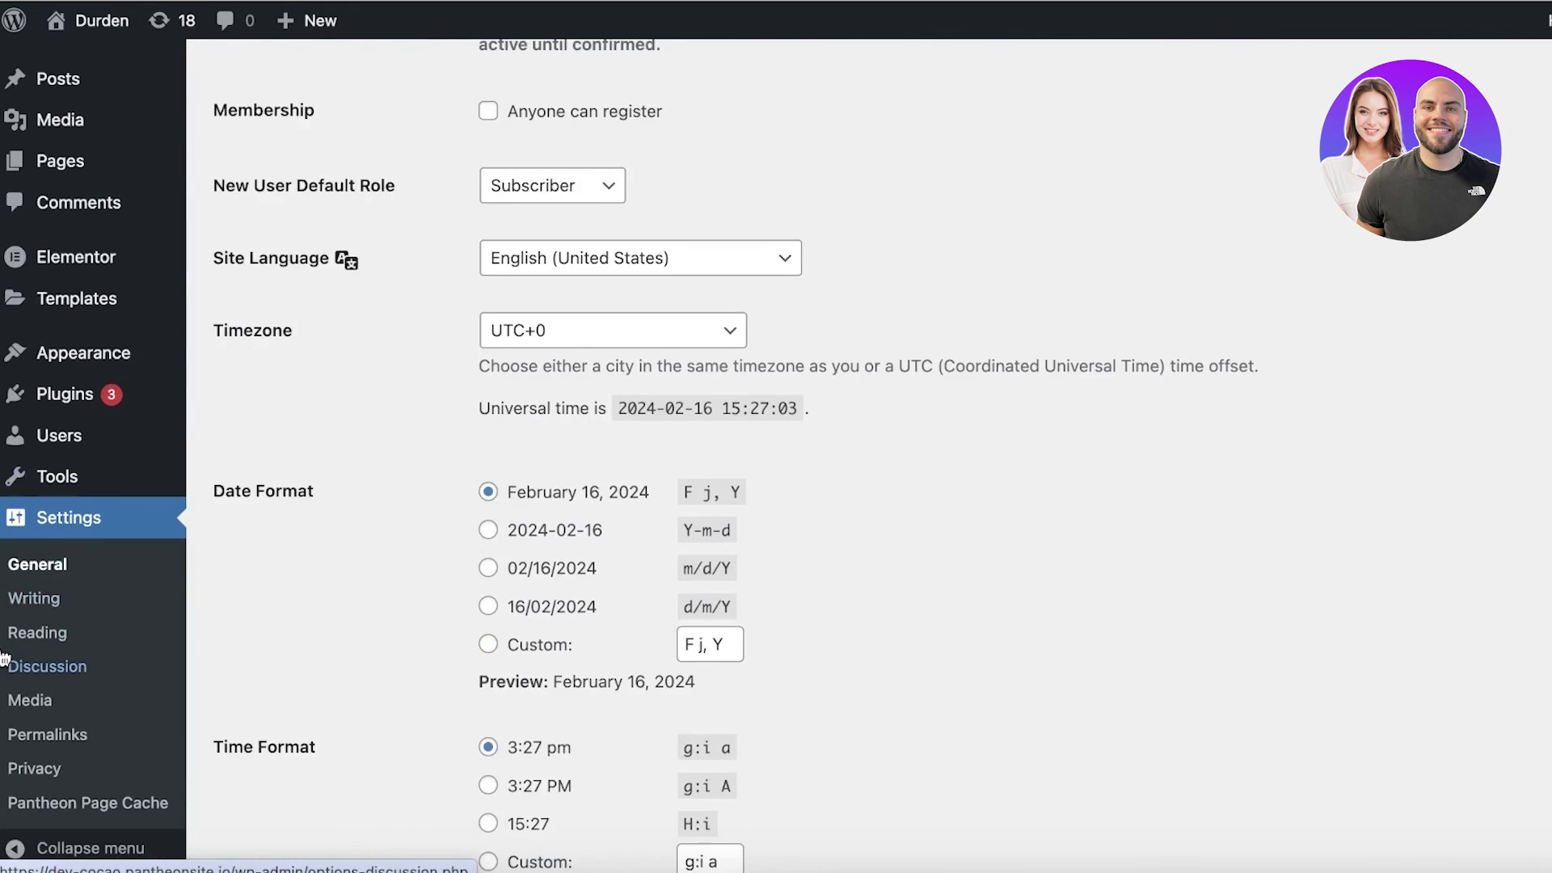
scroll(36, 485, "up", 8)
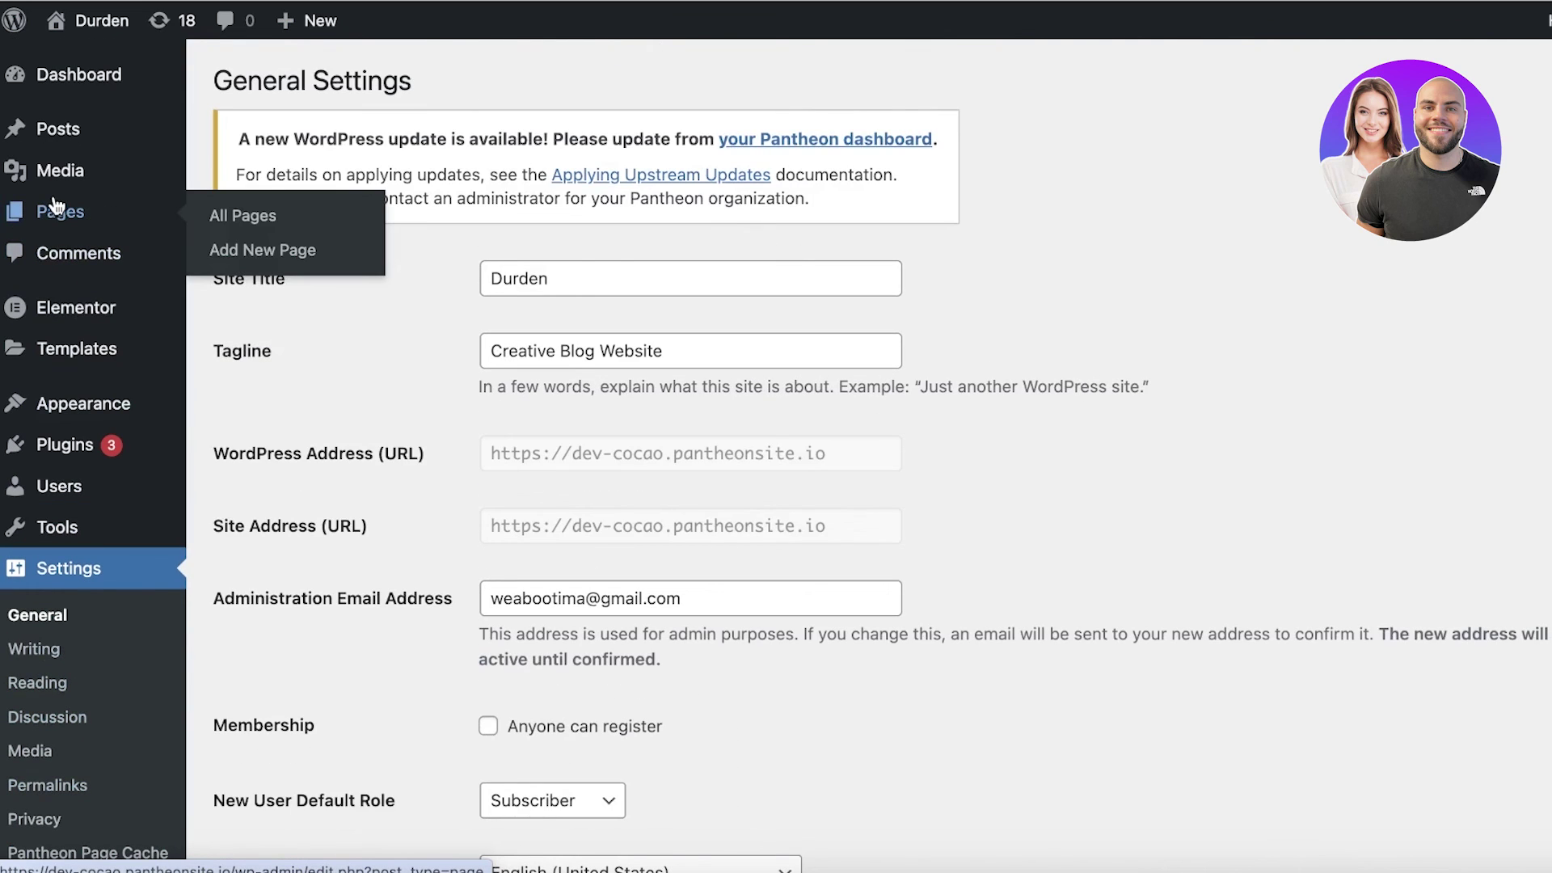
left_click(55, 208)
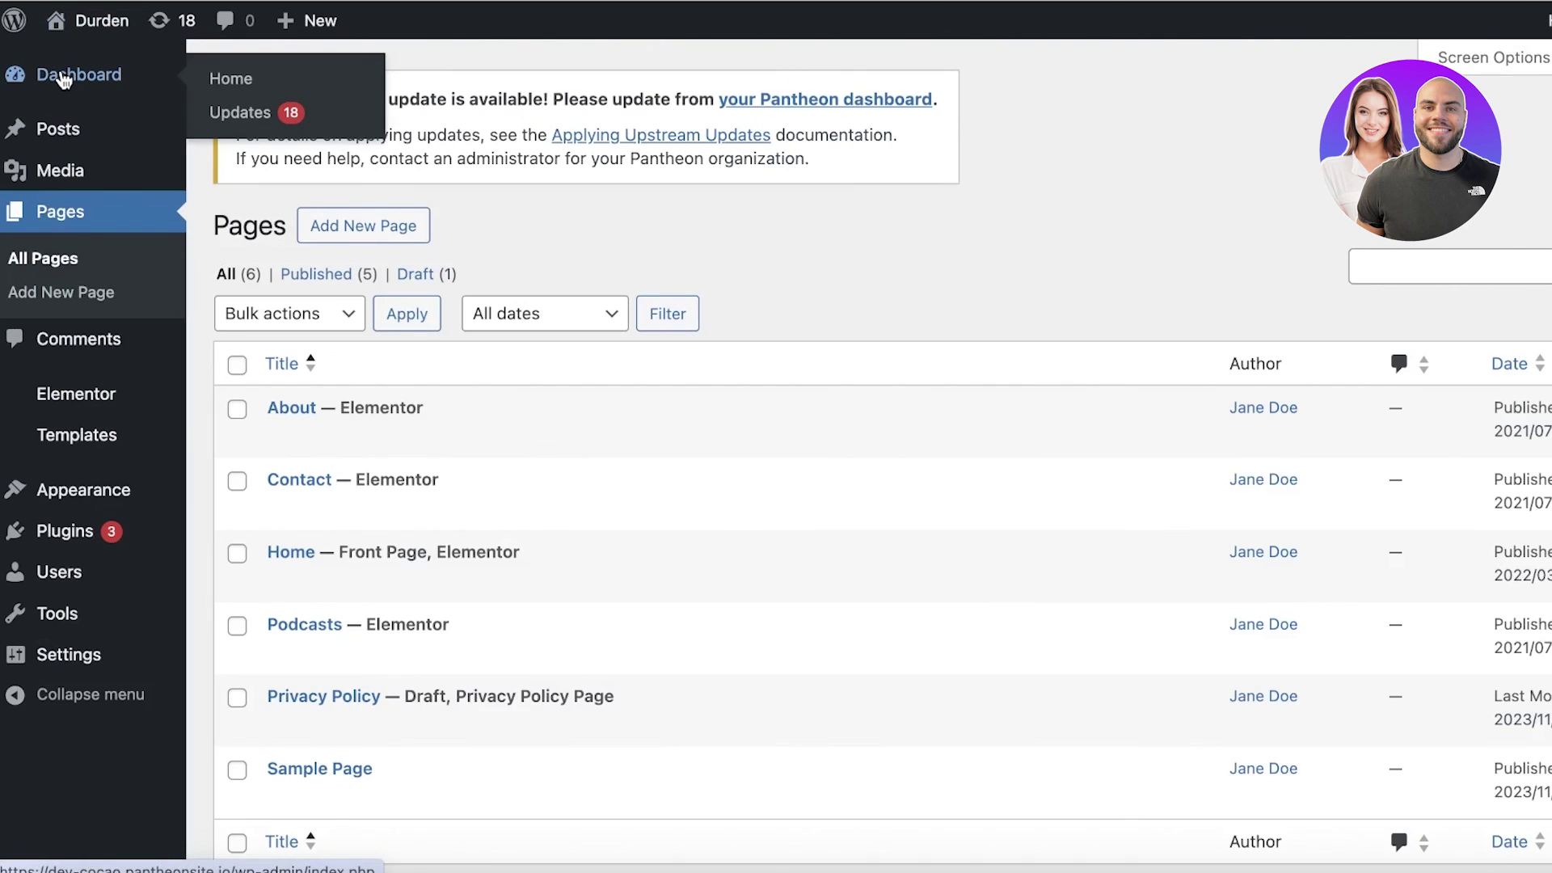
left_click(63, 85)
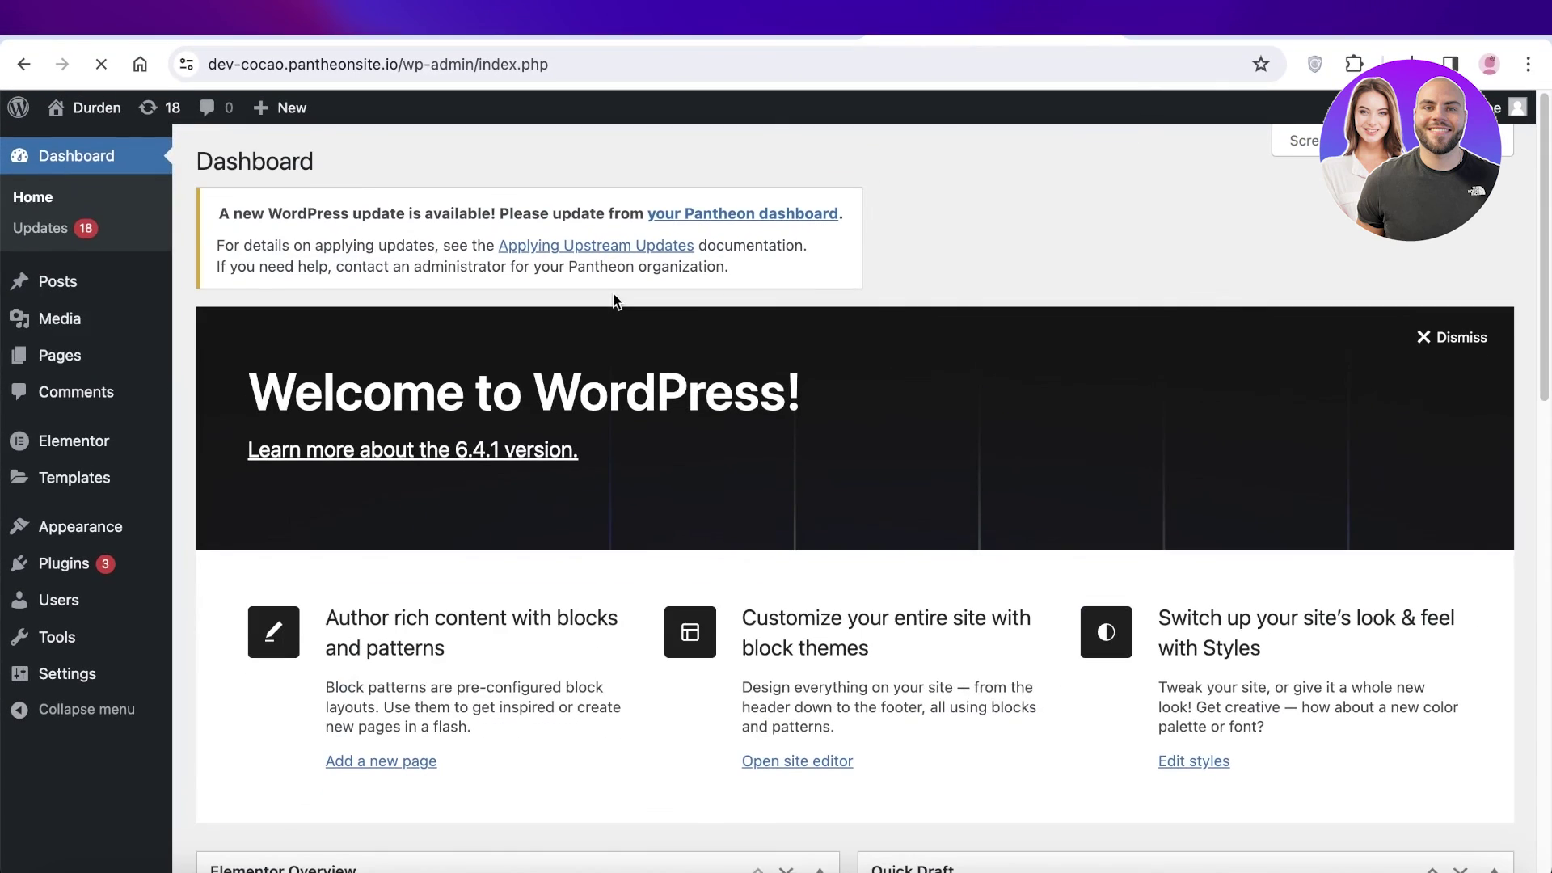